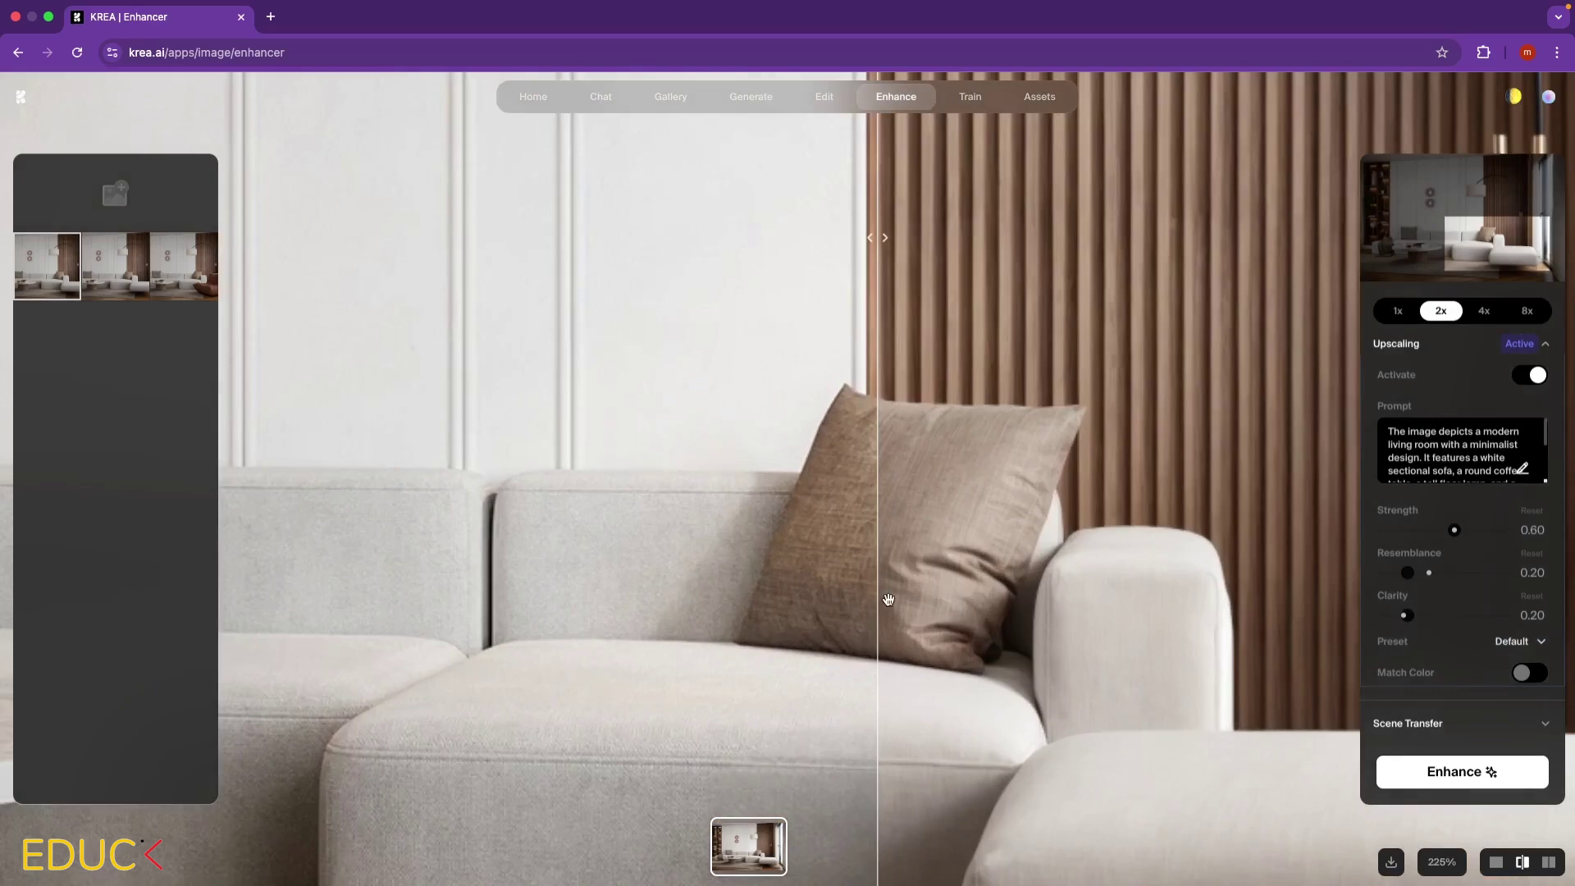
pyautogui.hscroll(-5, 1175, 599)
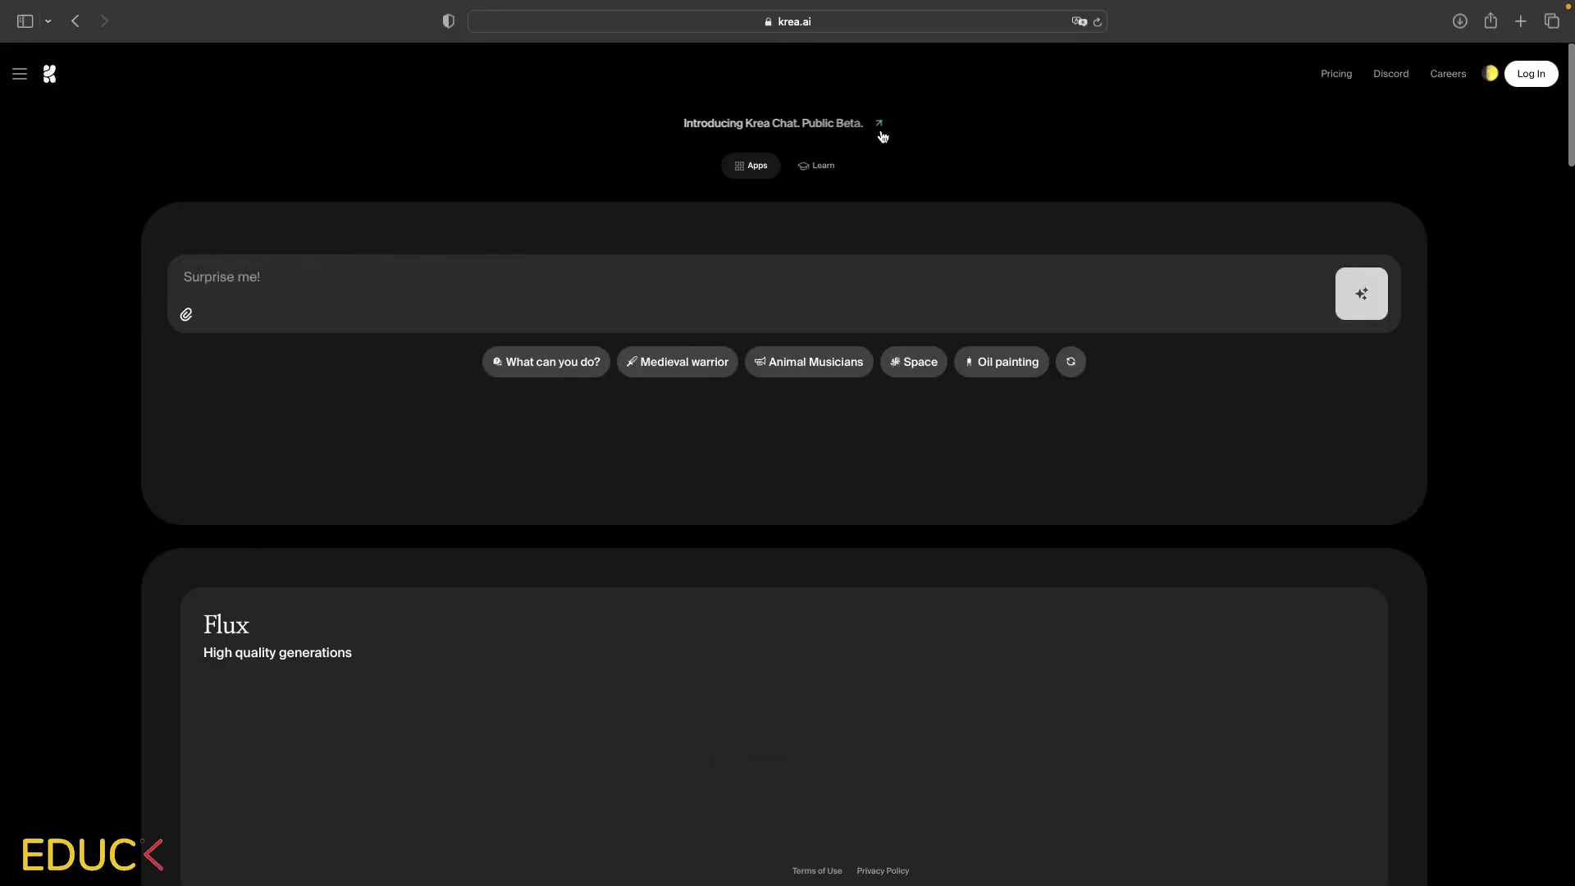
# - Review KREA's Free and Basic subscription plans on the Pricing page
pyautogui.click(1331, 76)
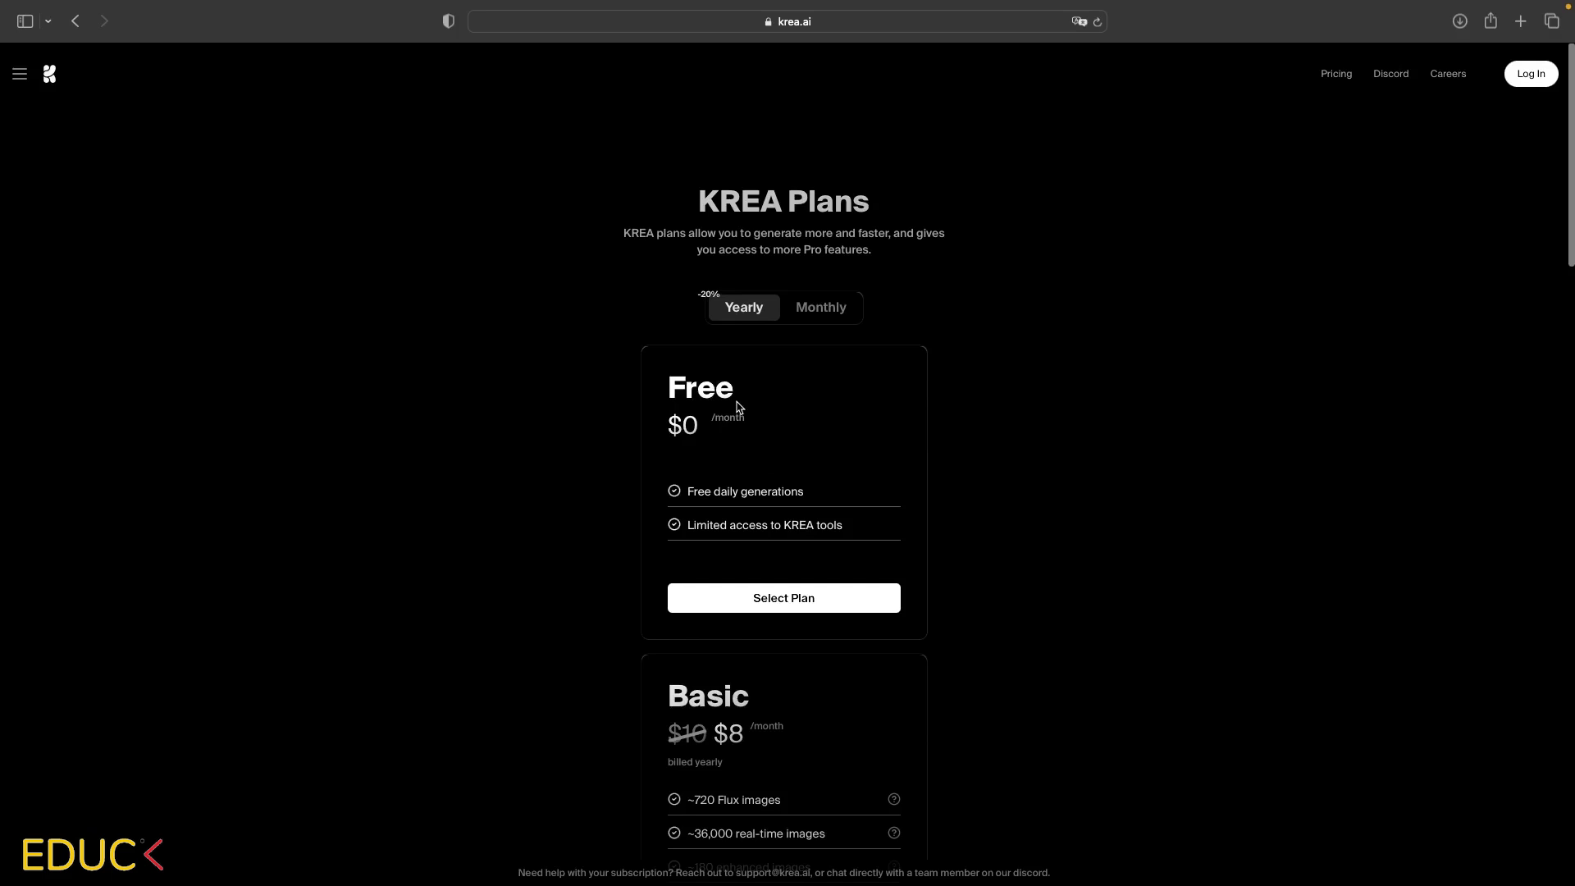
pyautogui.scroll(-5, 737, 410)
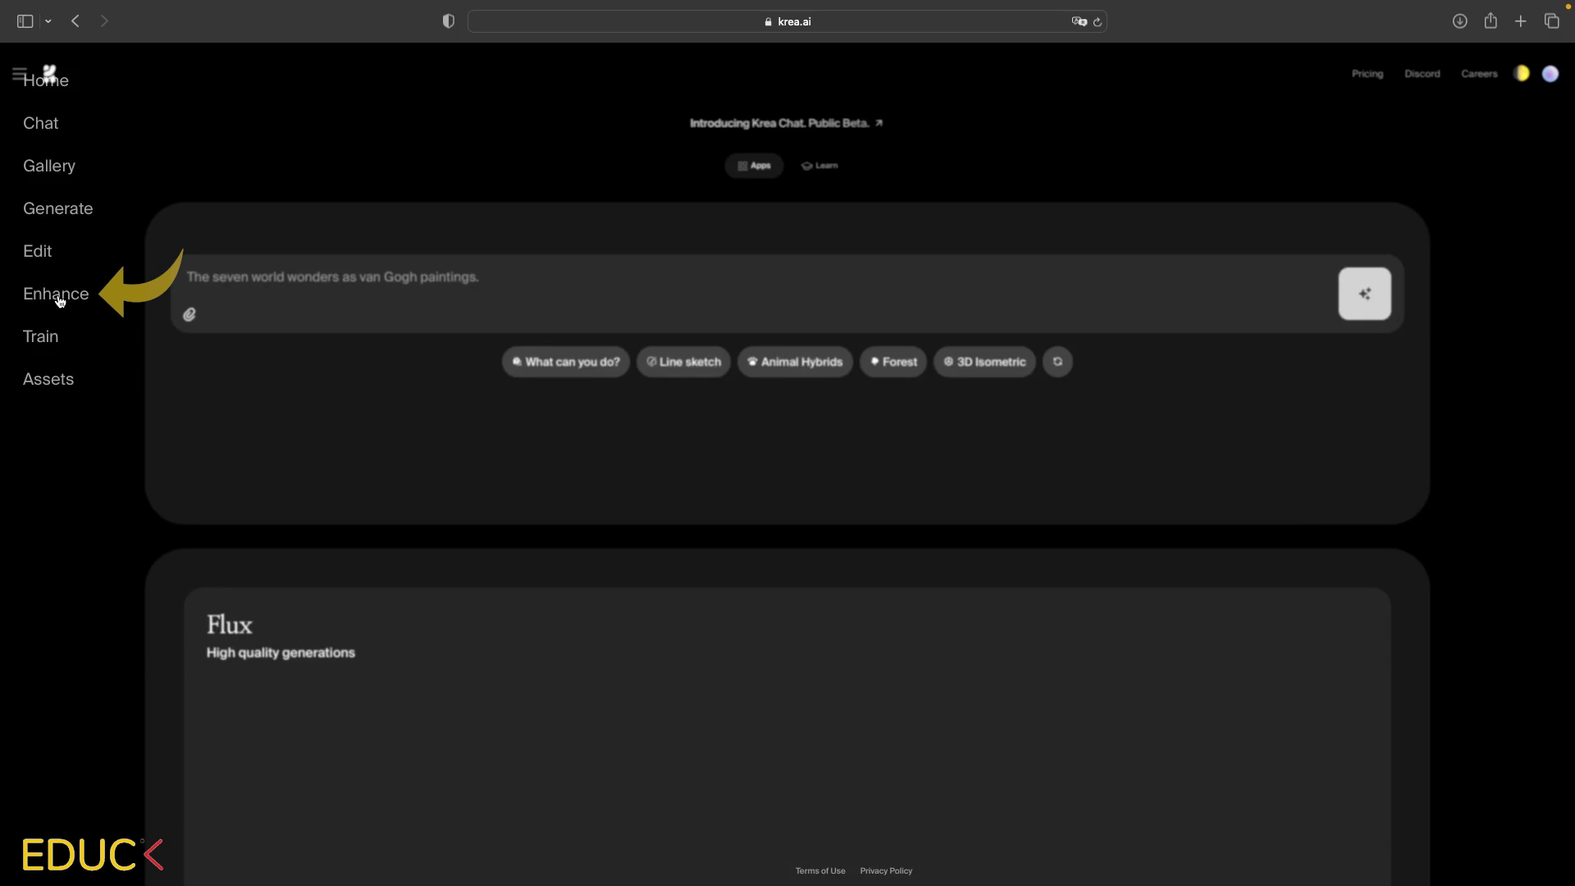
# - Load the living-room render image into KREA Enhancer
pyautogui.click(60, 299)
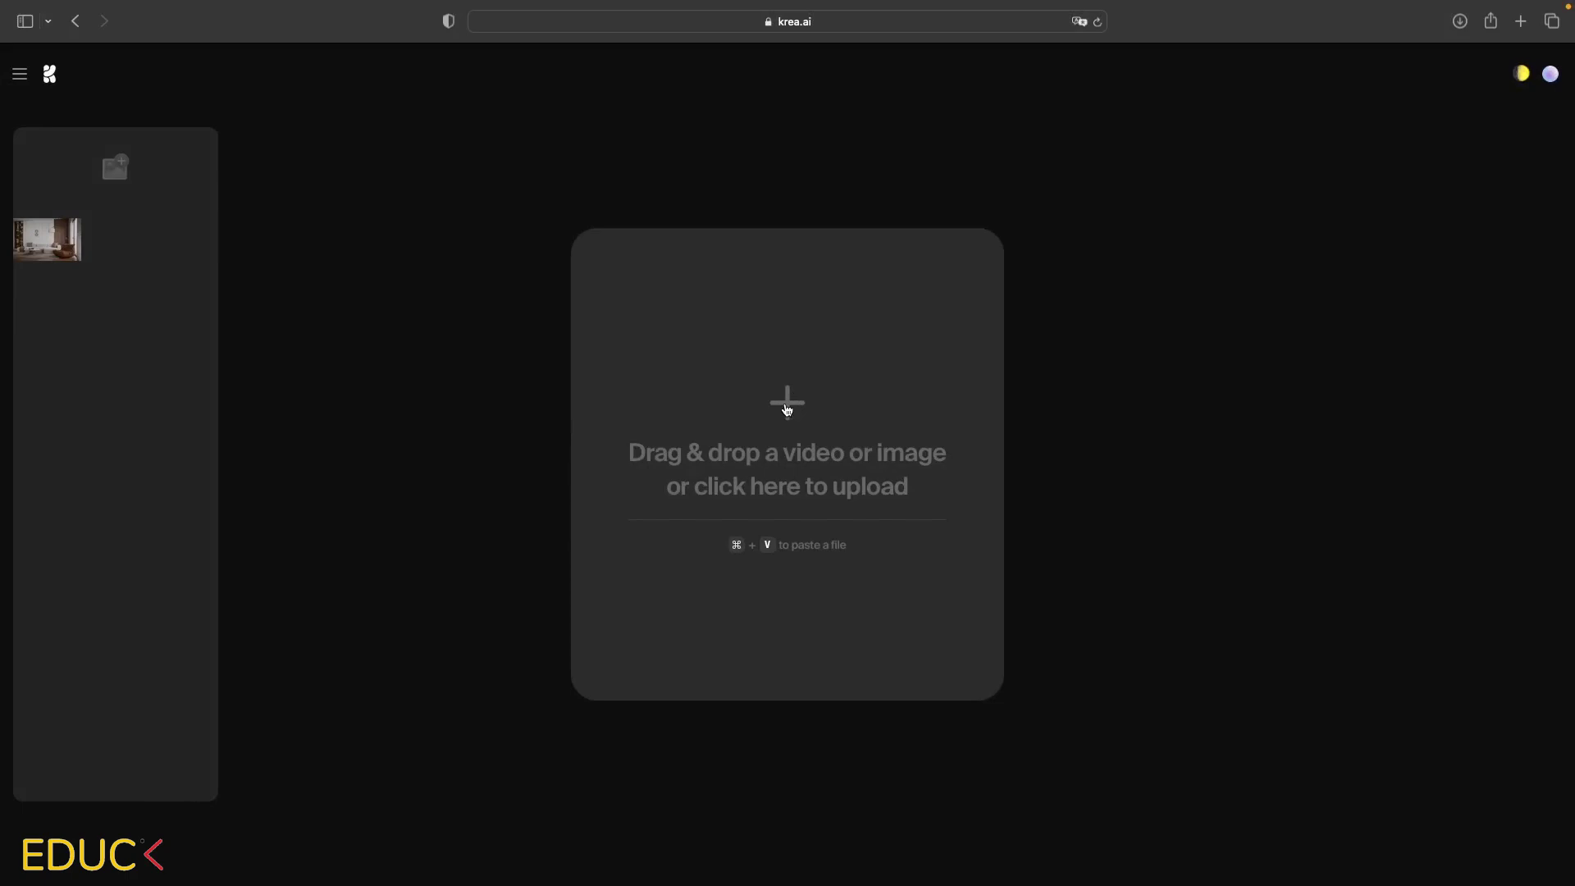
pyautogui.click(786, 409)
pyautogui.doubleClick(440, 318)
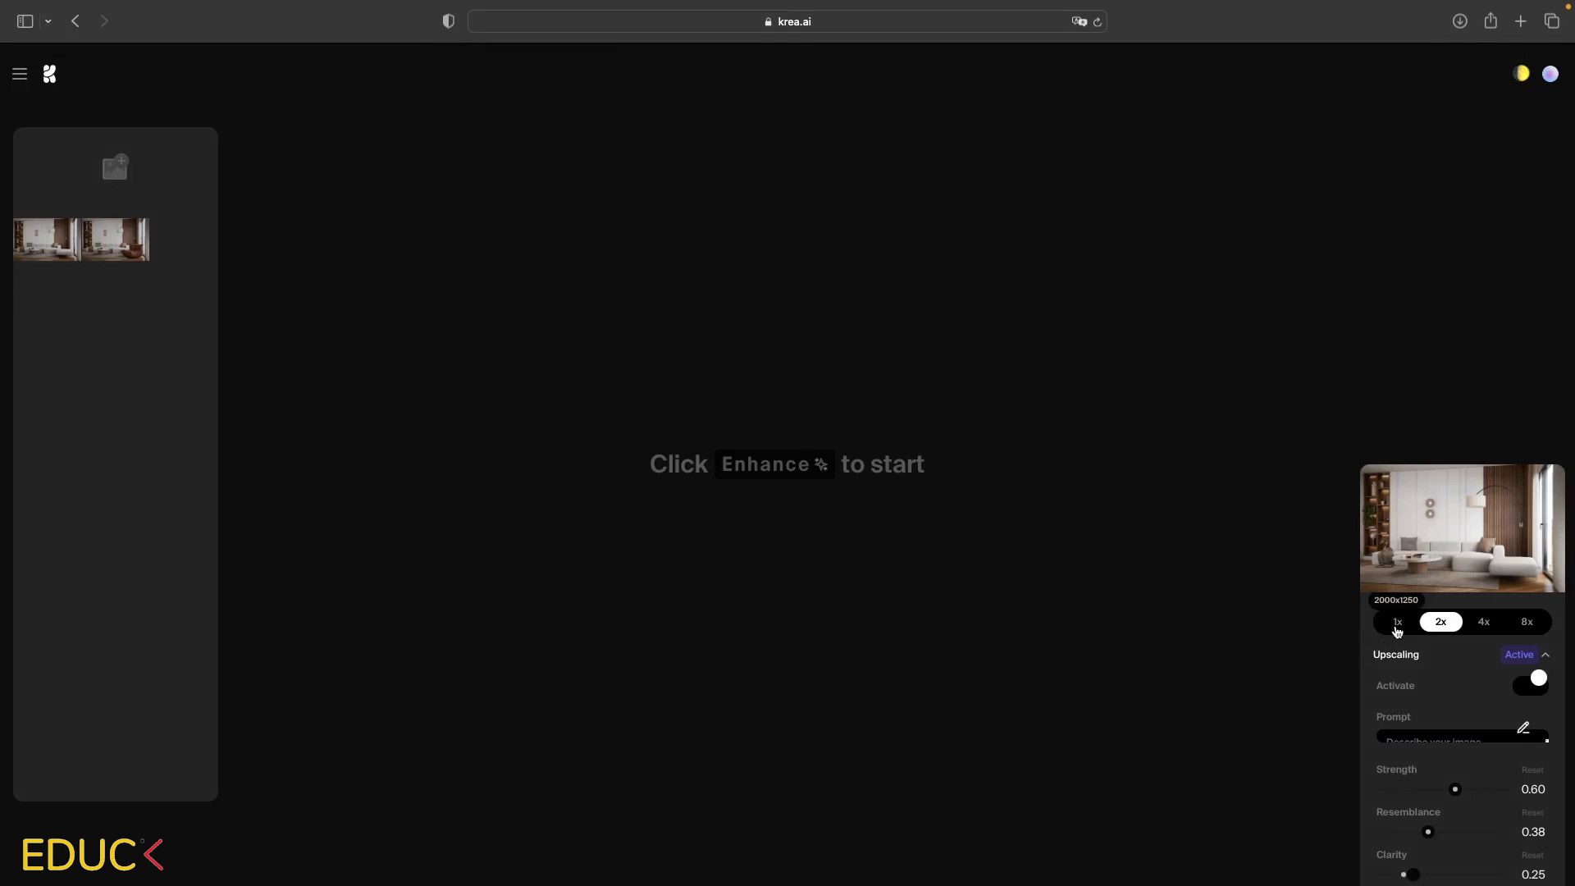
# - Set the upscale factor to 2x (4000×2500) after previewing the larger factors
pyautogui.click(1398, 621)
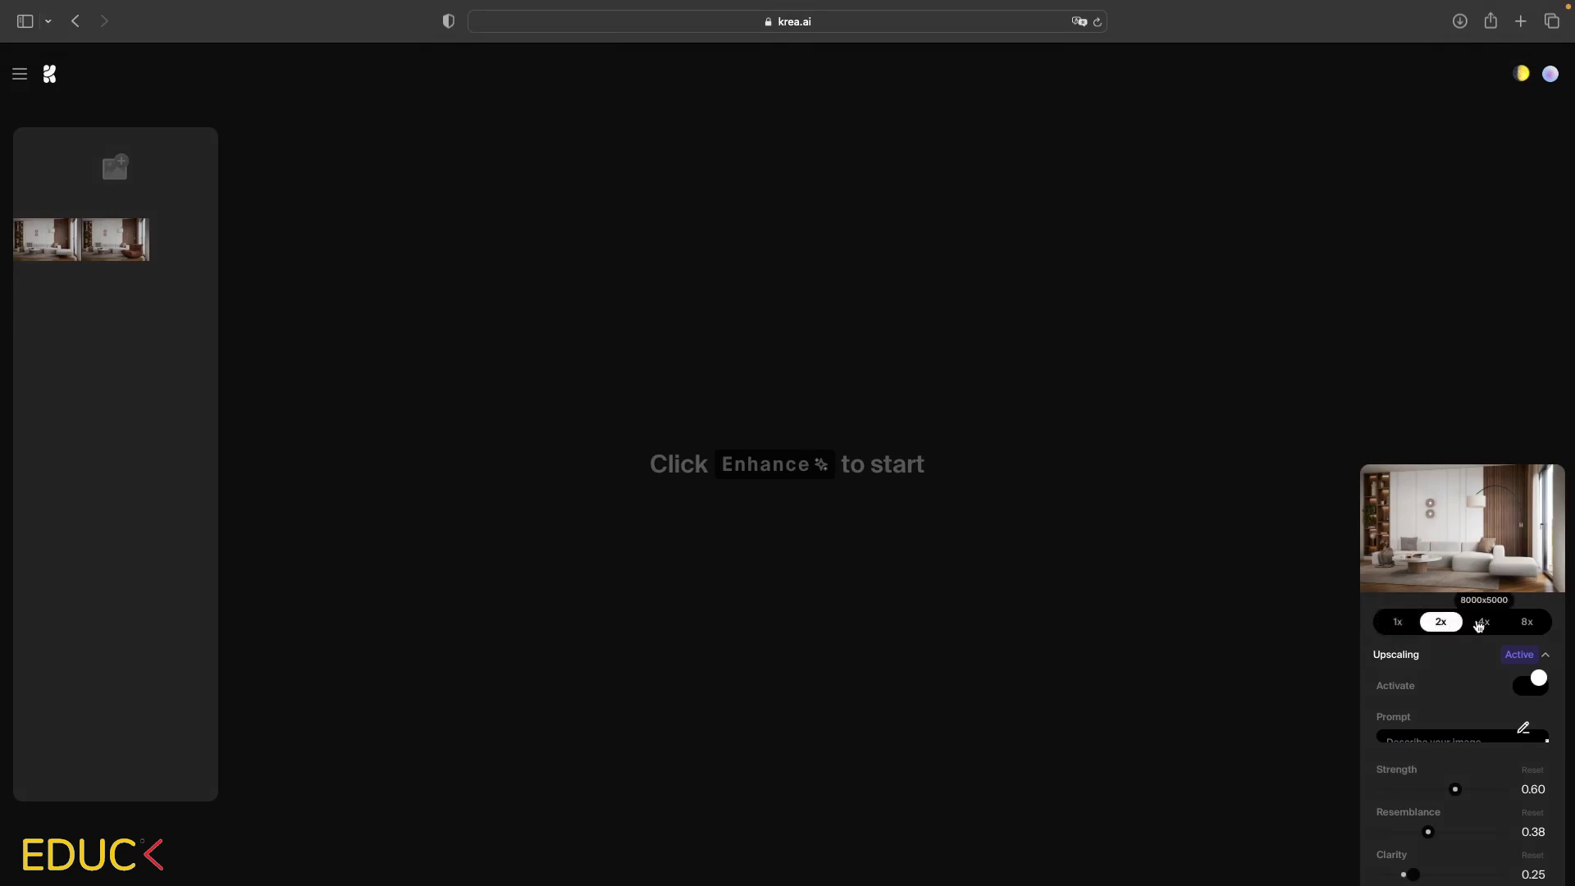
pyautogui.click(1485, 622)
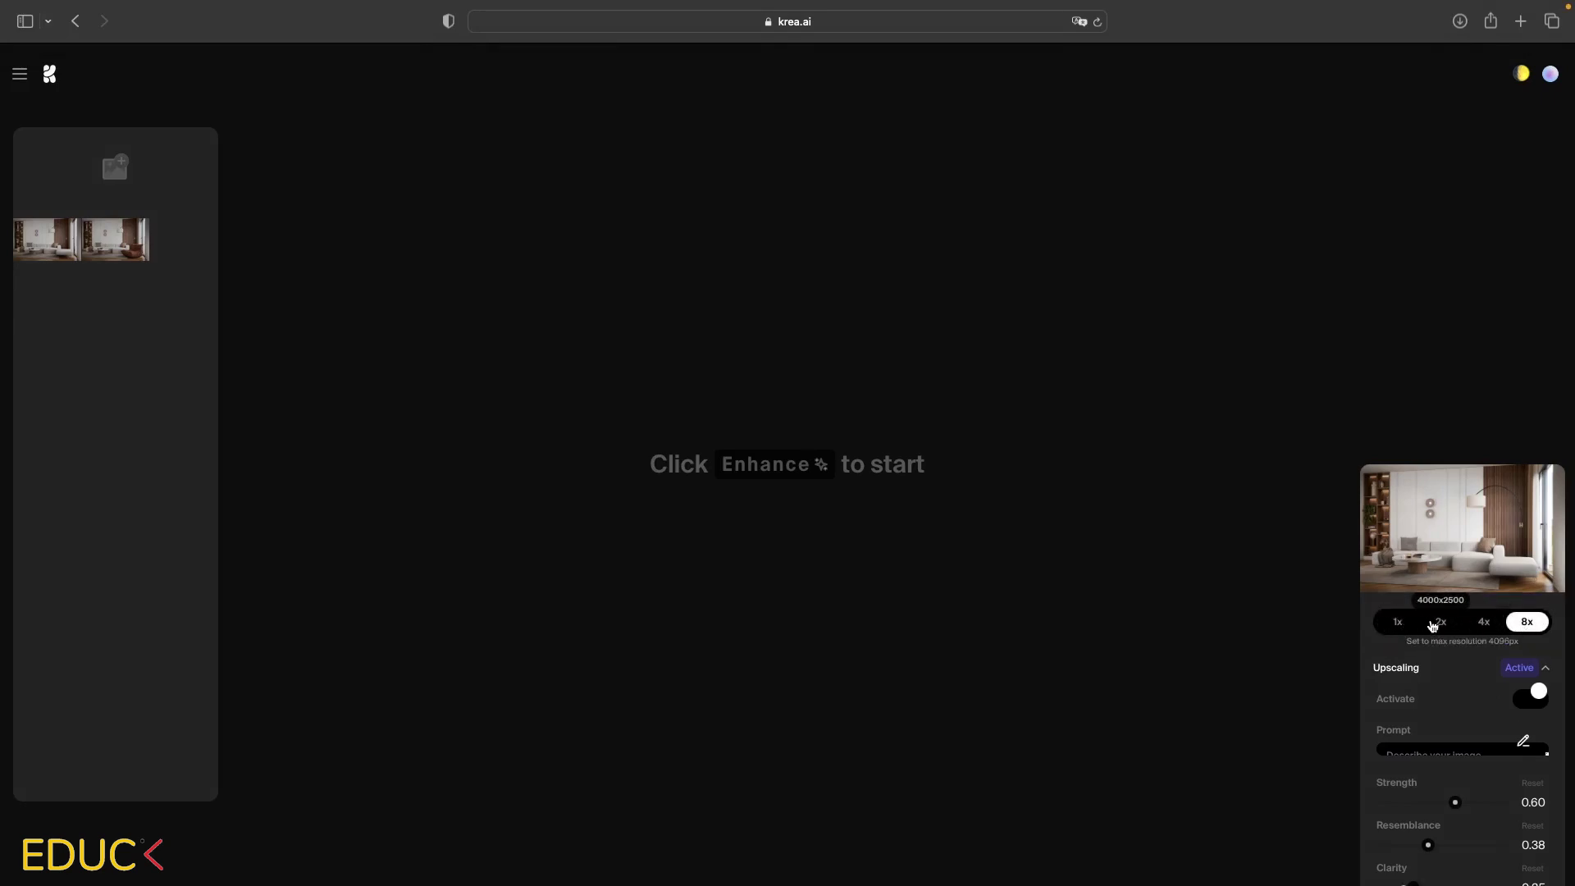
pyautogui.click(1440, 623)
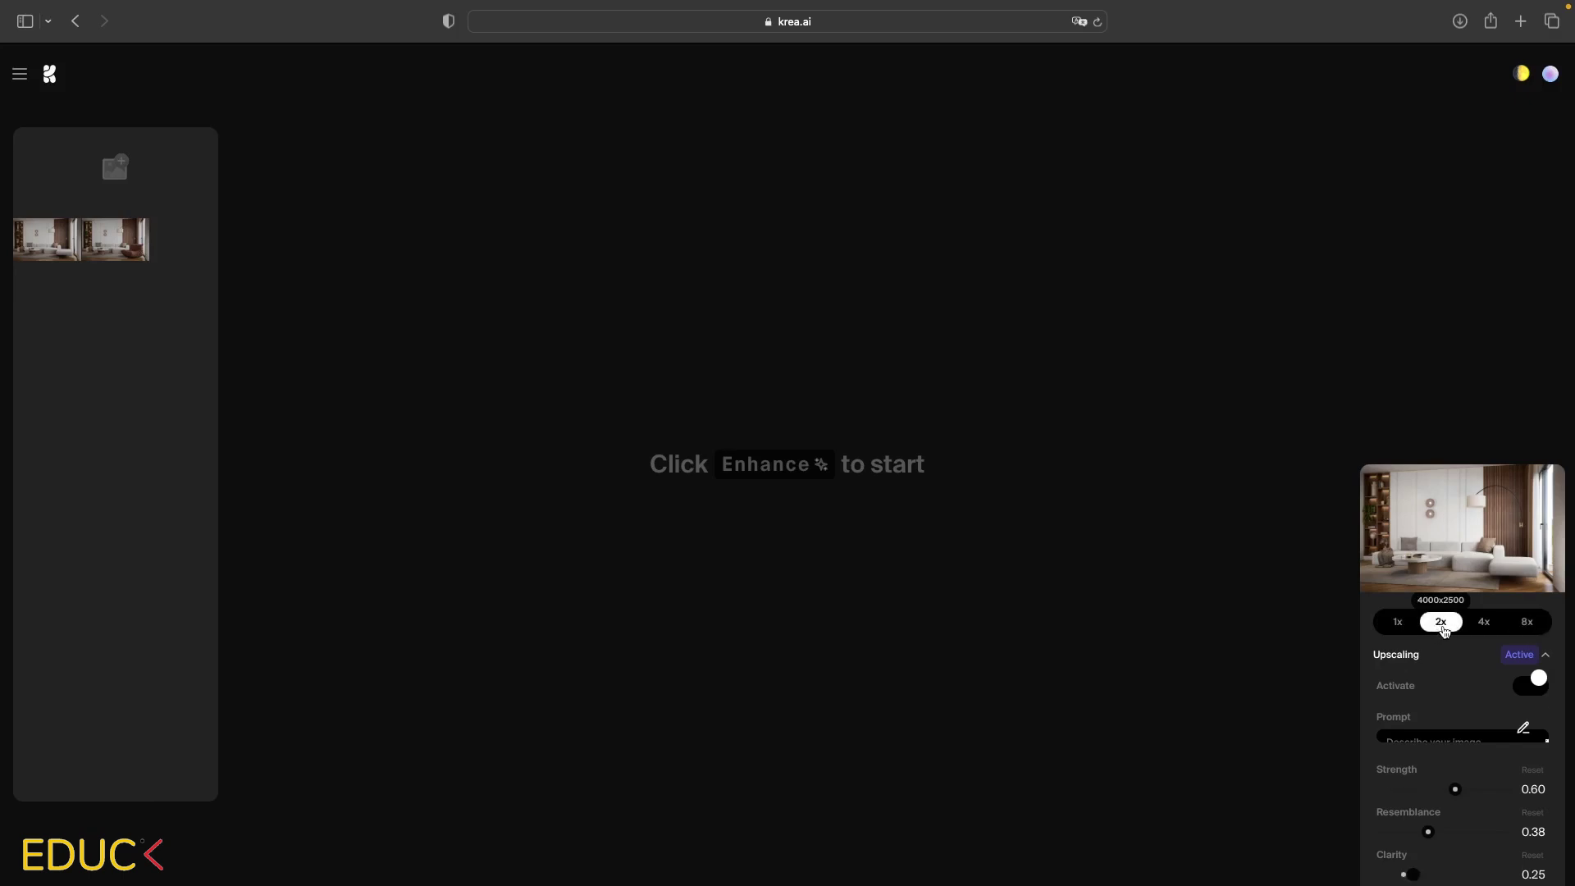
# - Toggle the Upscaling Activate switch off and on, leaving upscaling enabled
pyautogui.click(1532, 684)
pyautogui.click(1530, 655)
pyautogui.click(1536, 680)
pyautogui.click(1532, 652)
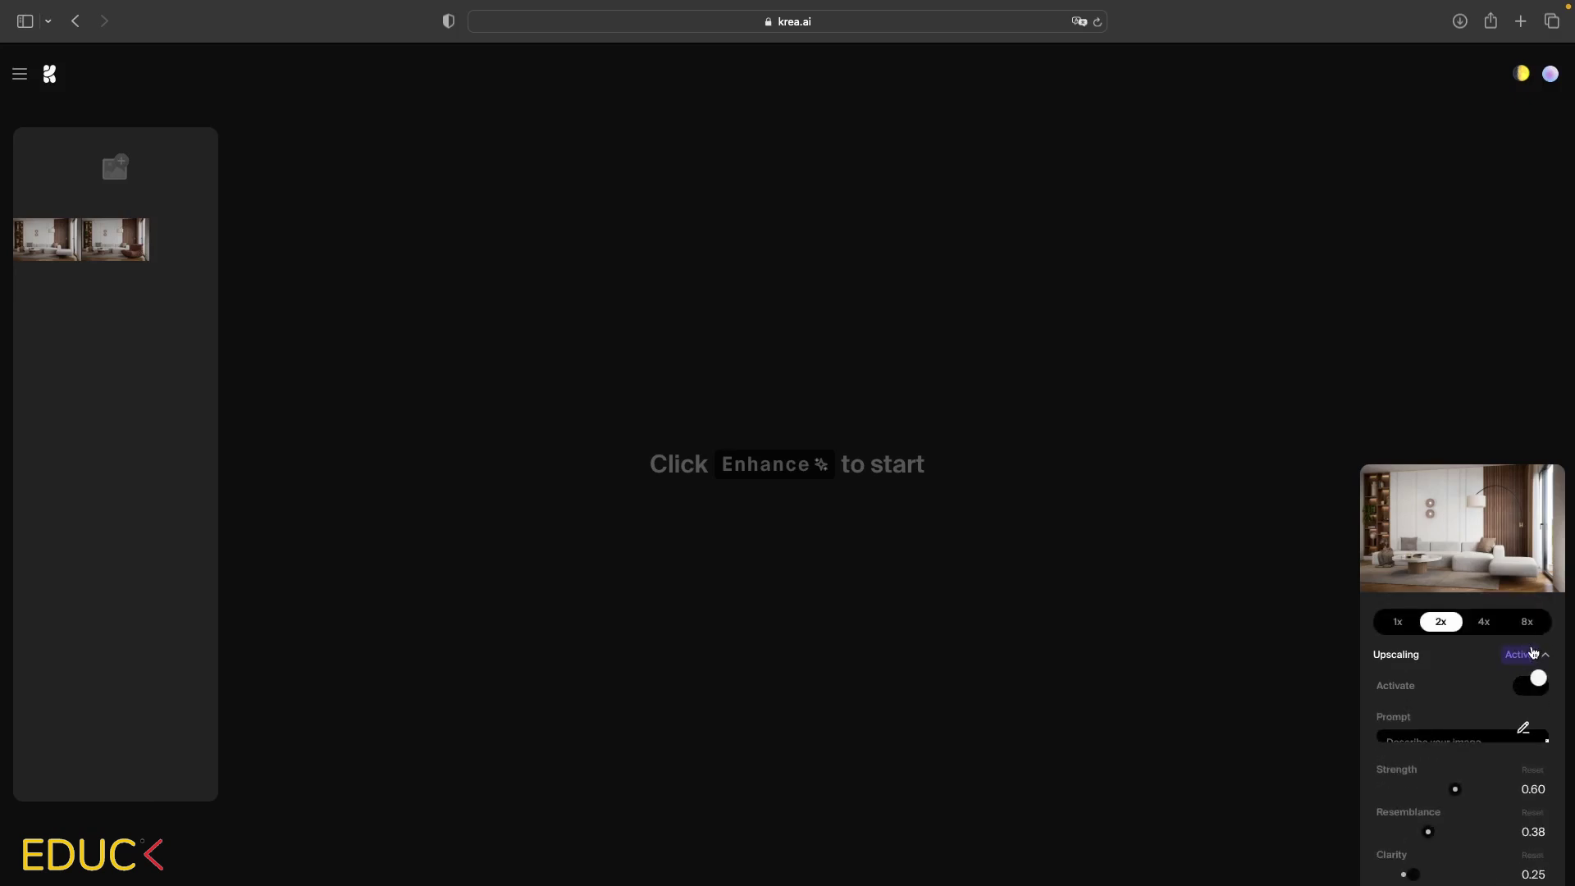
pyautogui.click(1536, 679)
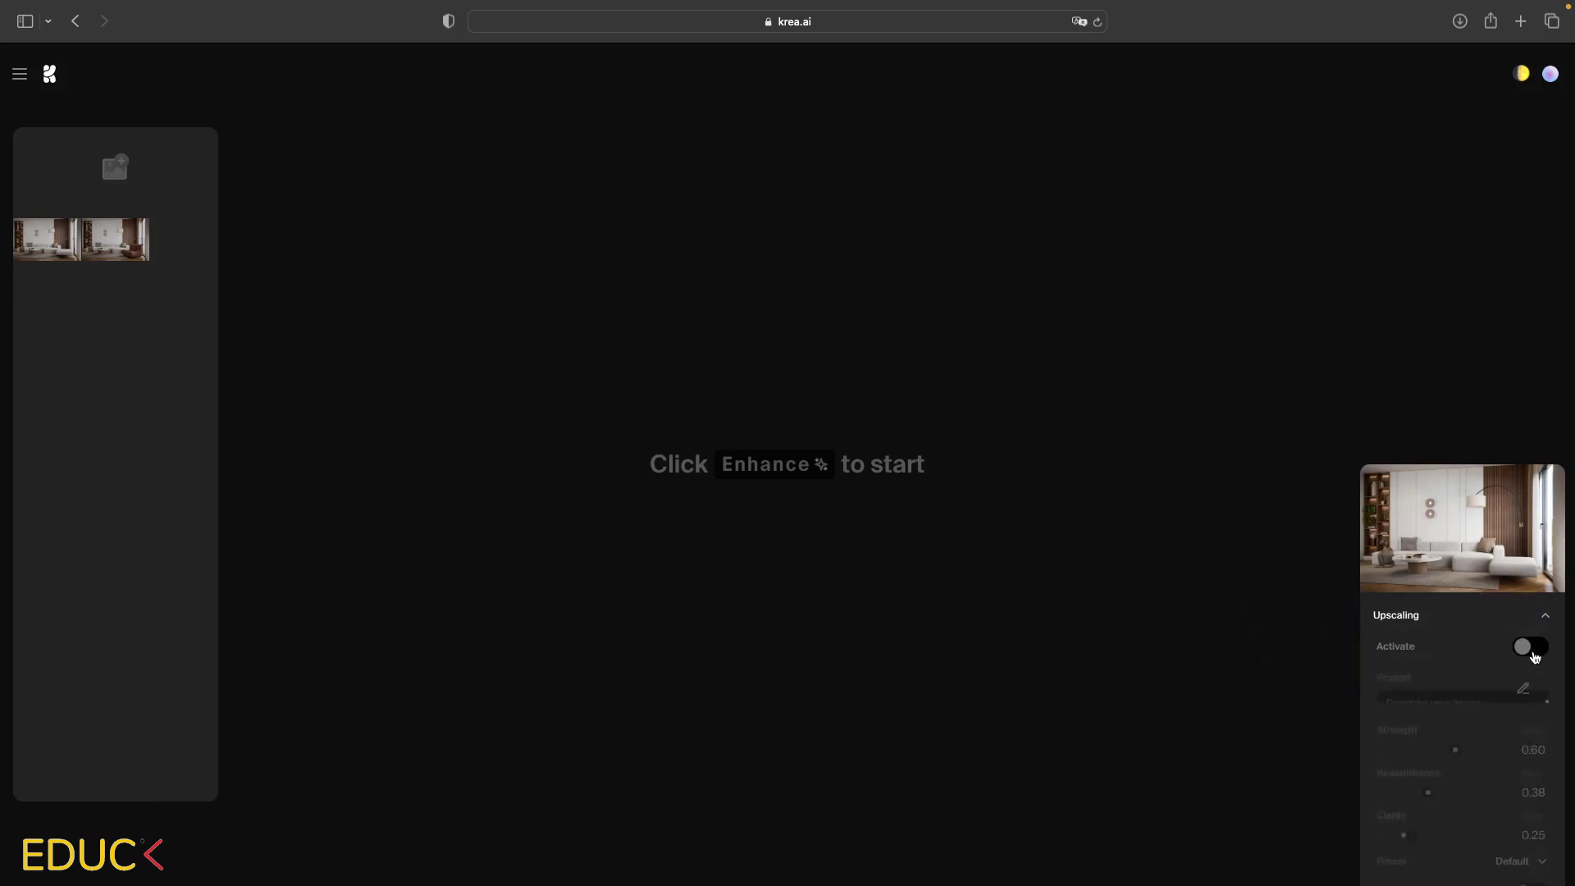
pyautogui.click(1532, 649)
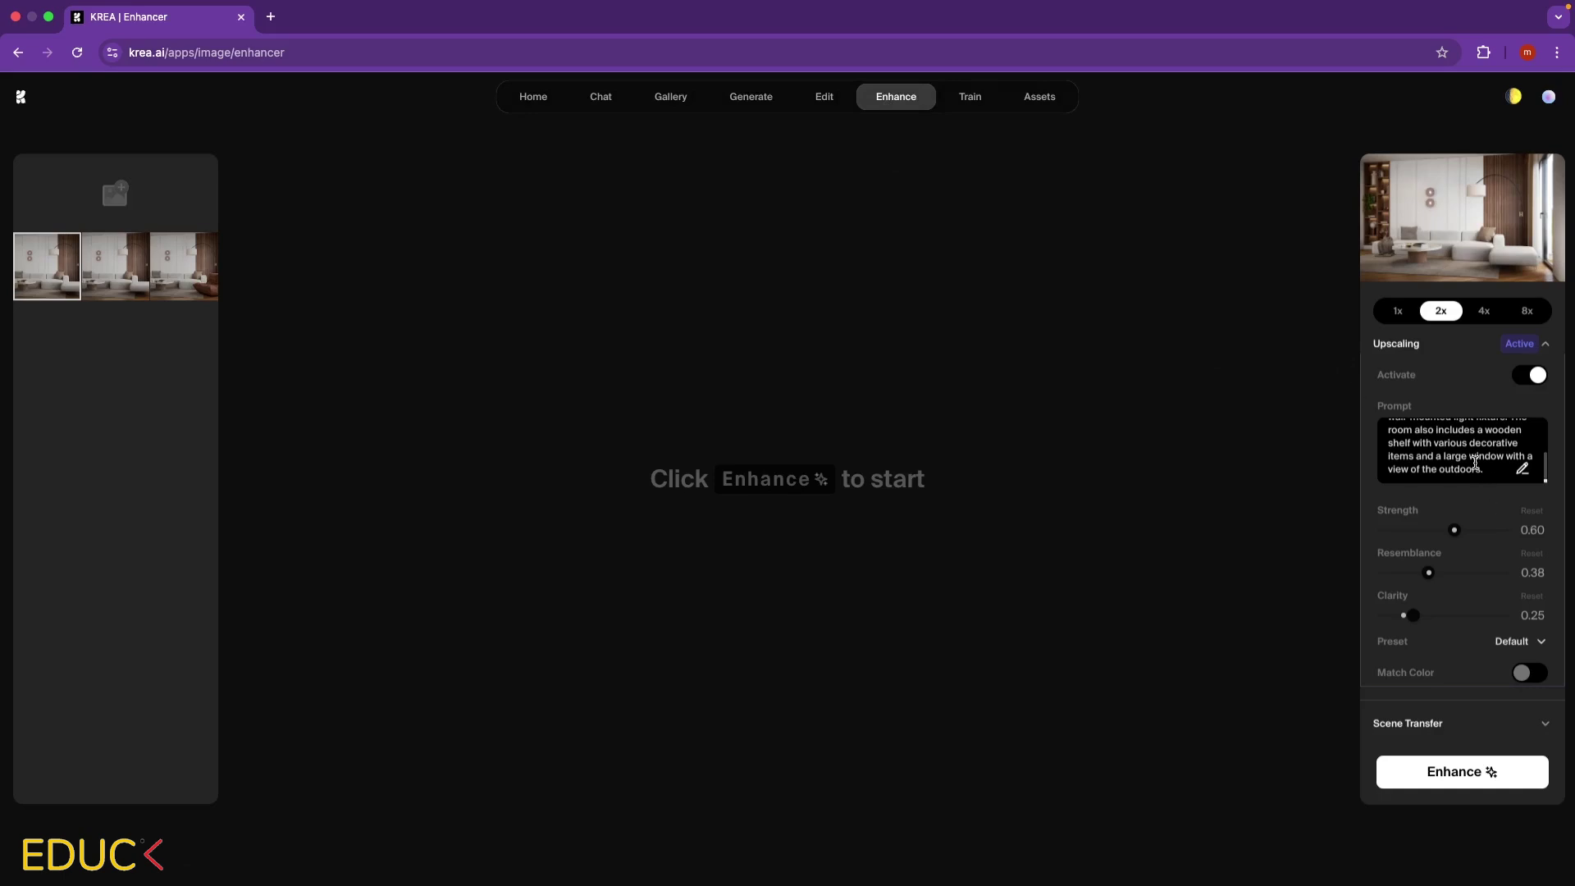
# - Re-toggle upscaling on and inspect the auto-written room description prompt
pyautogui.moveTo(1441, 312)
pyautogui.click(1532, 376)
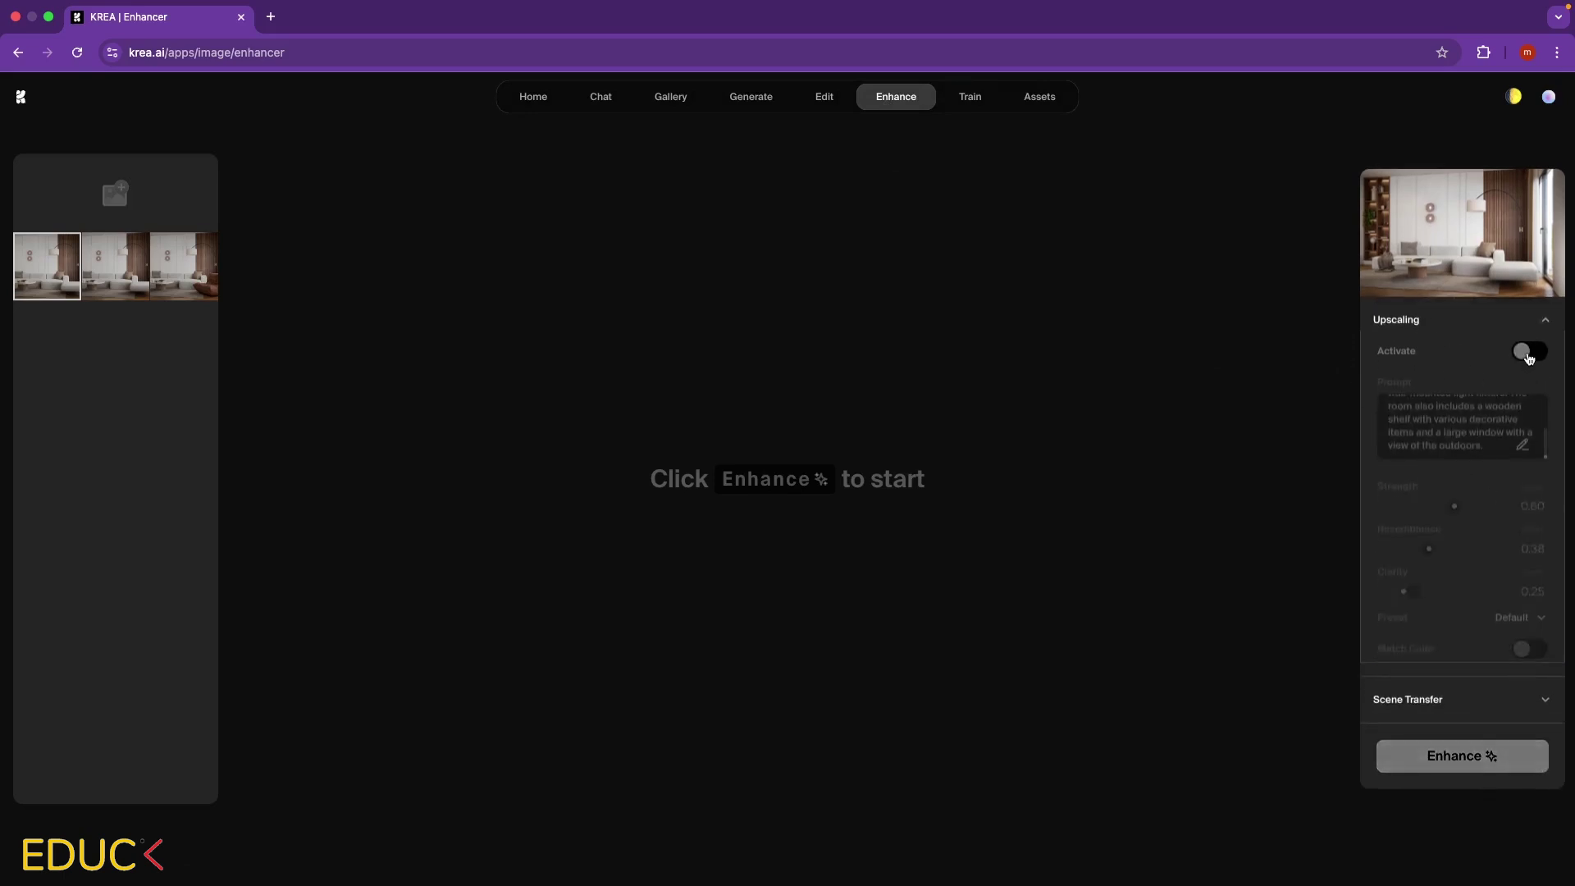
pyautogui.click(1529, 356)
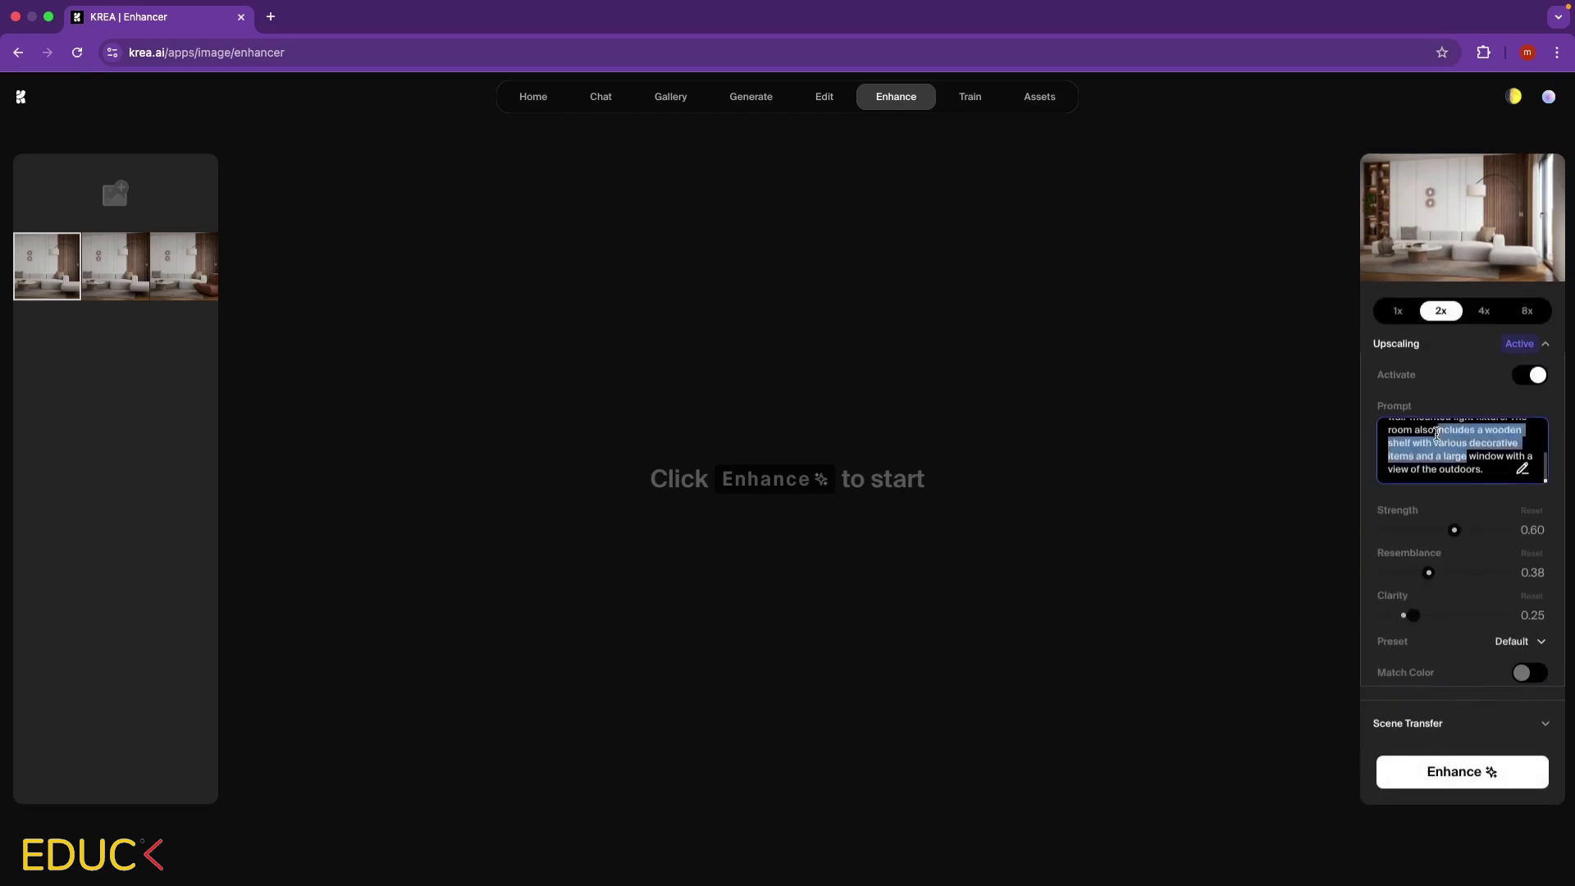
pyautogui.moveTo(1468, 462); pyautogui.dragTo(1427, 419)
pyautogui.click(1431, 433)
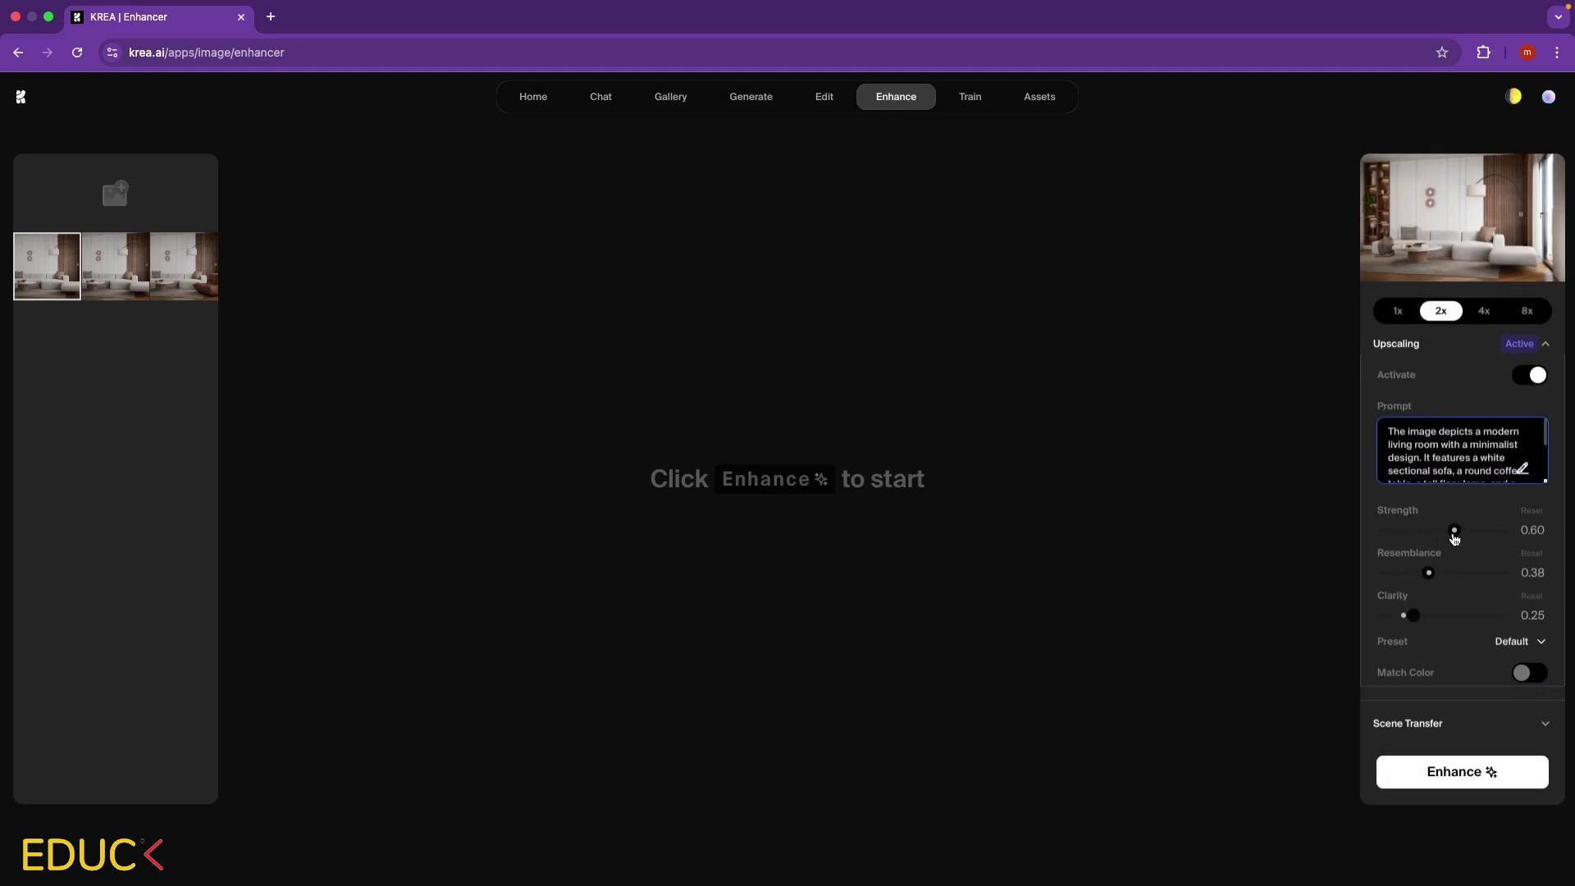
# - Lower Resemblance and Clarity to 0.20 and run the enhancement
pyautogui.click(1453, 539)
pyautogui.moveTo(1428, 575)
pyautogui.mouseDown()
pyautogui.moveTo(1408, 573)
pyautogui.moveTo(1405, 616)
pyautogui.mouseUp()
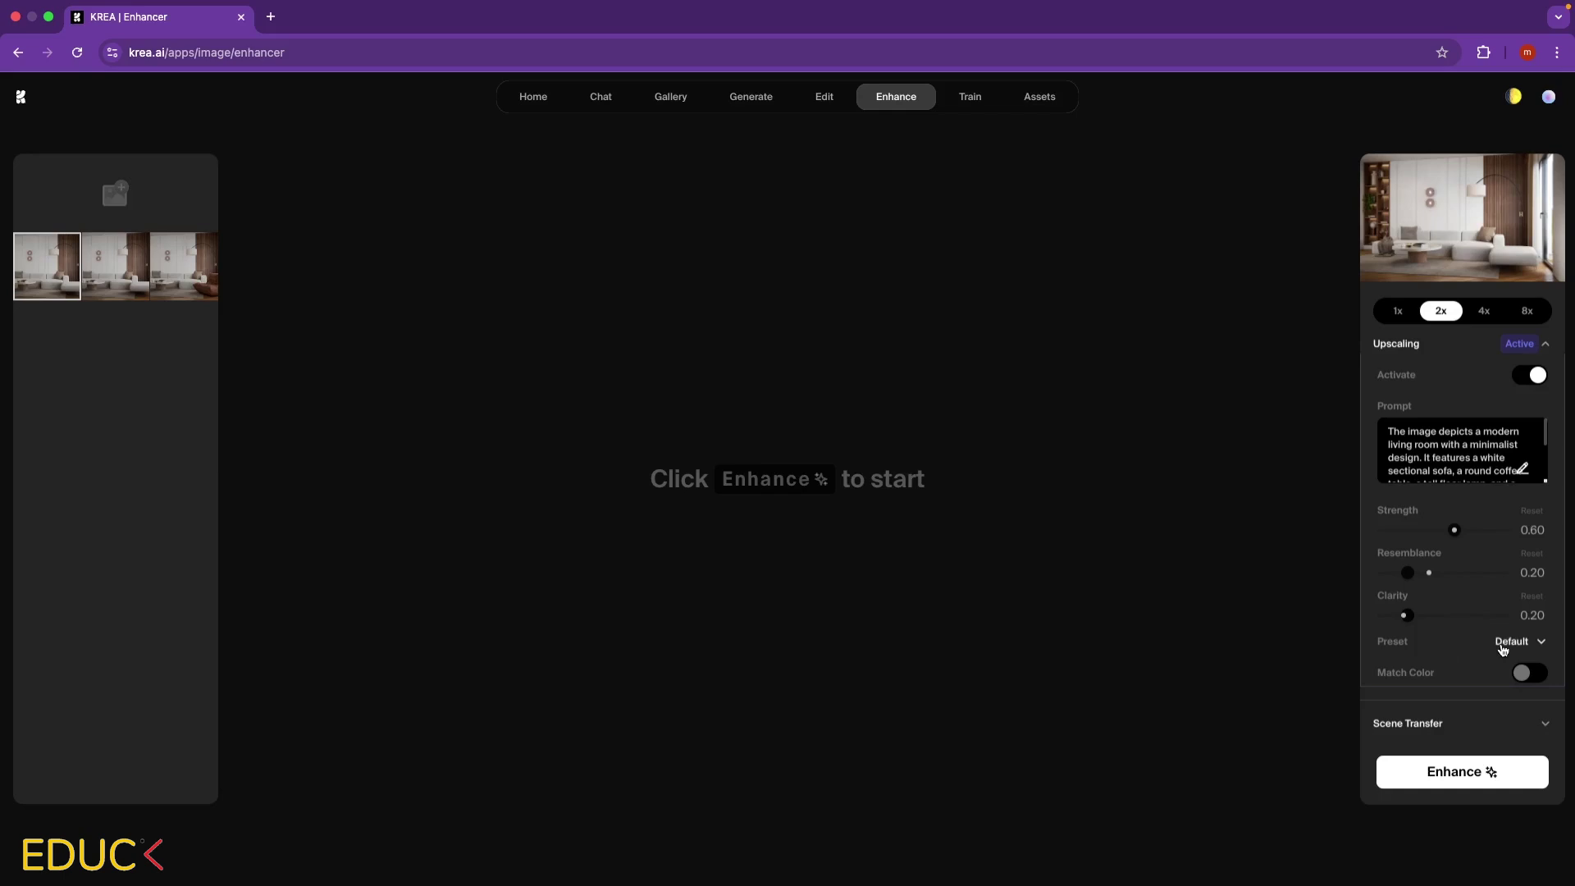
pyautogui.click(1434, 734)
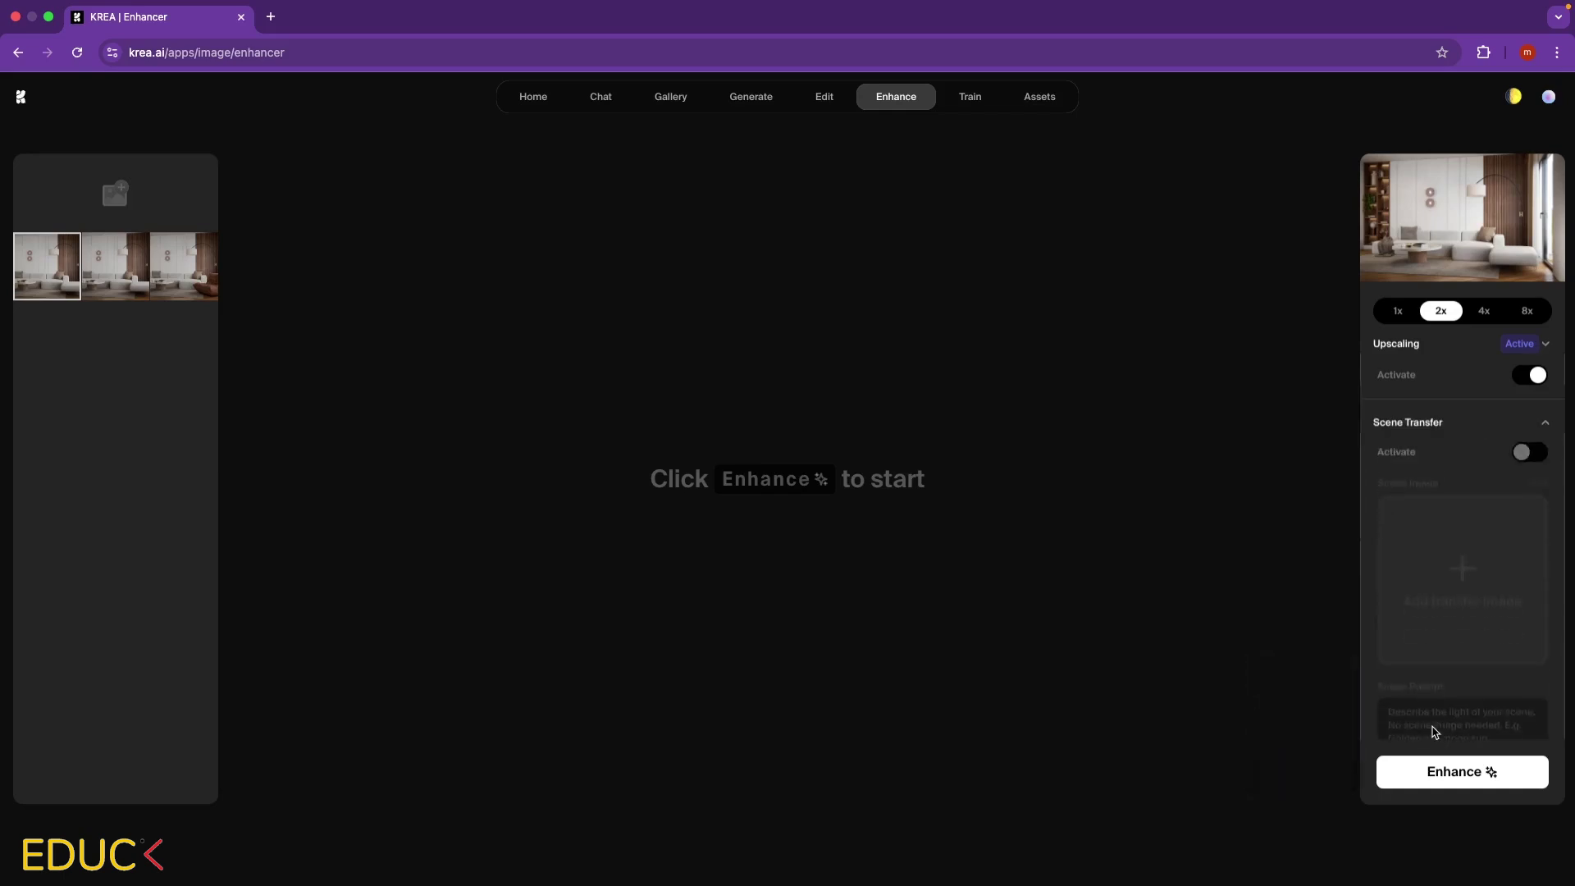
pyautogui.click(1437, 394)
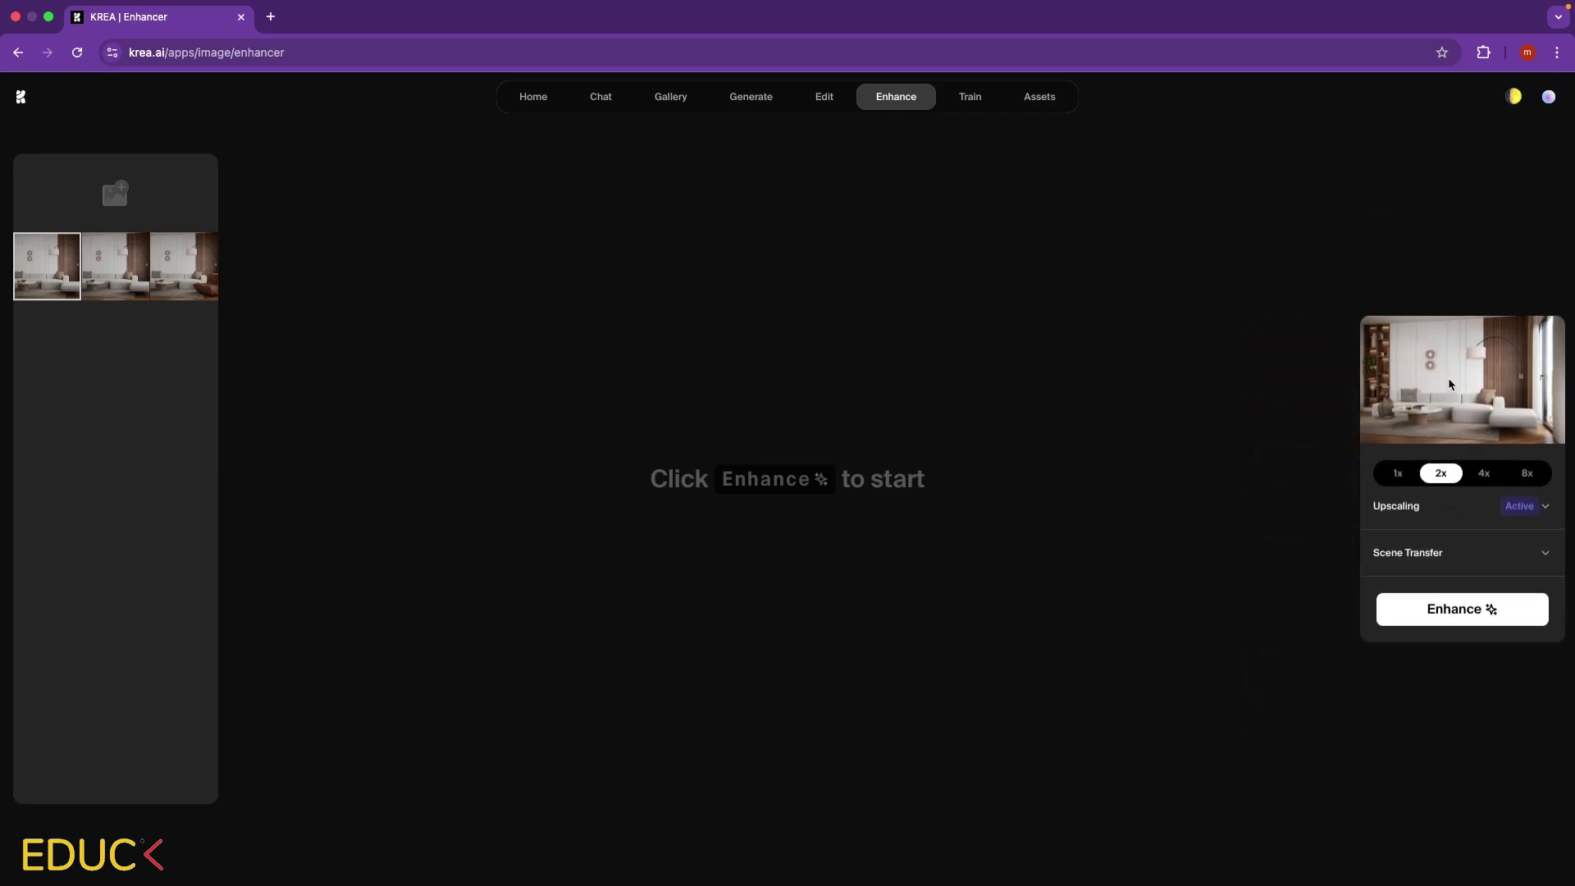
pyautogui.click(1450, 510)
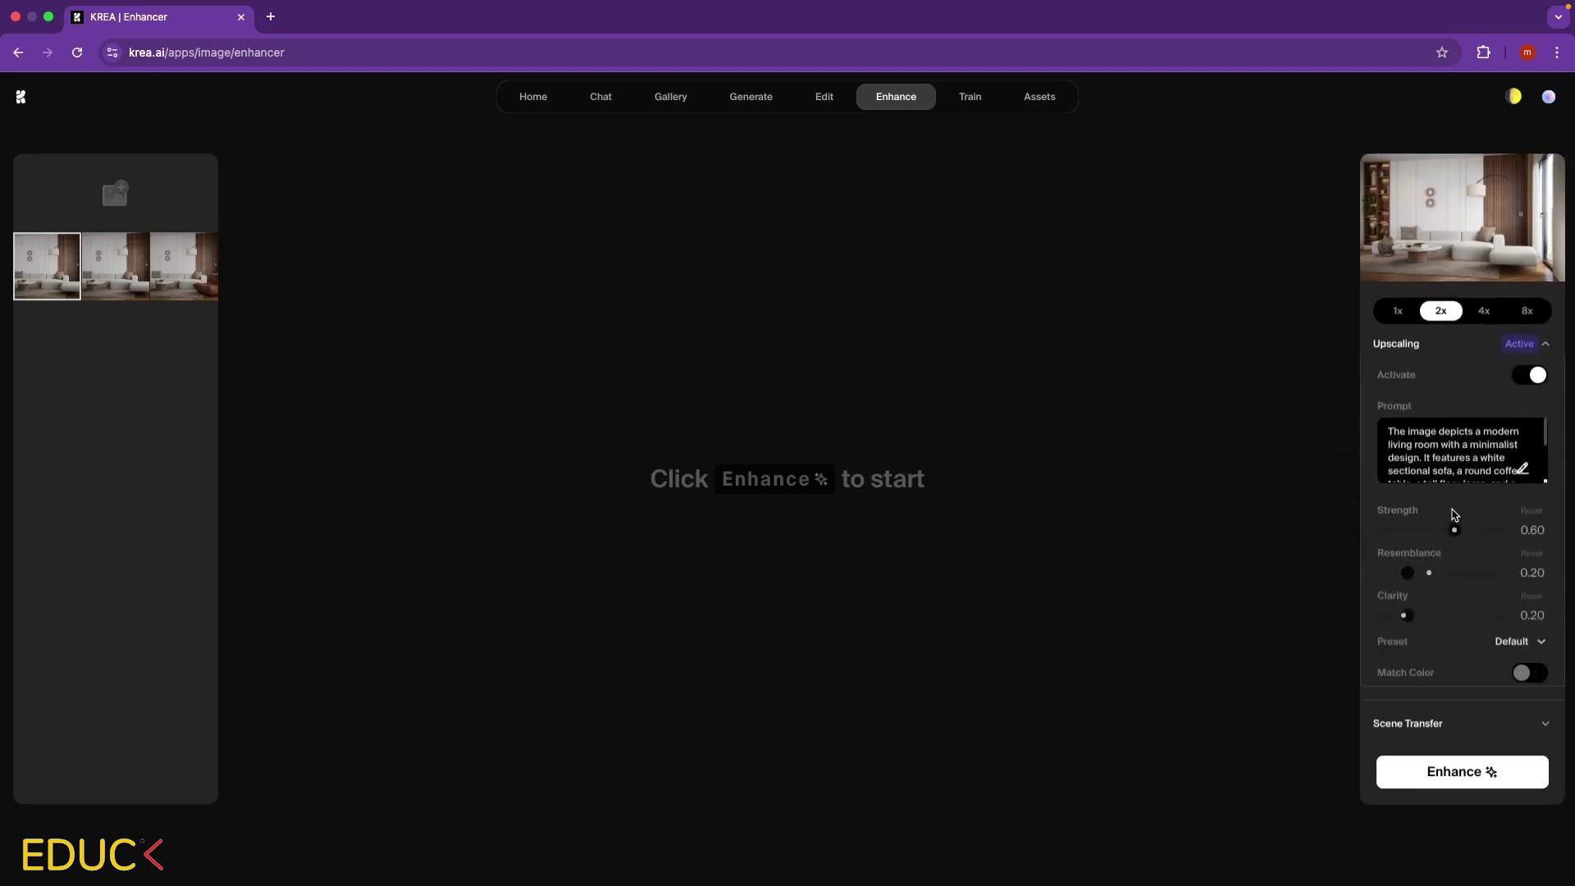
pyautogui.click(1444, 782)
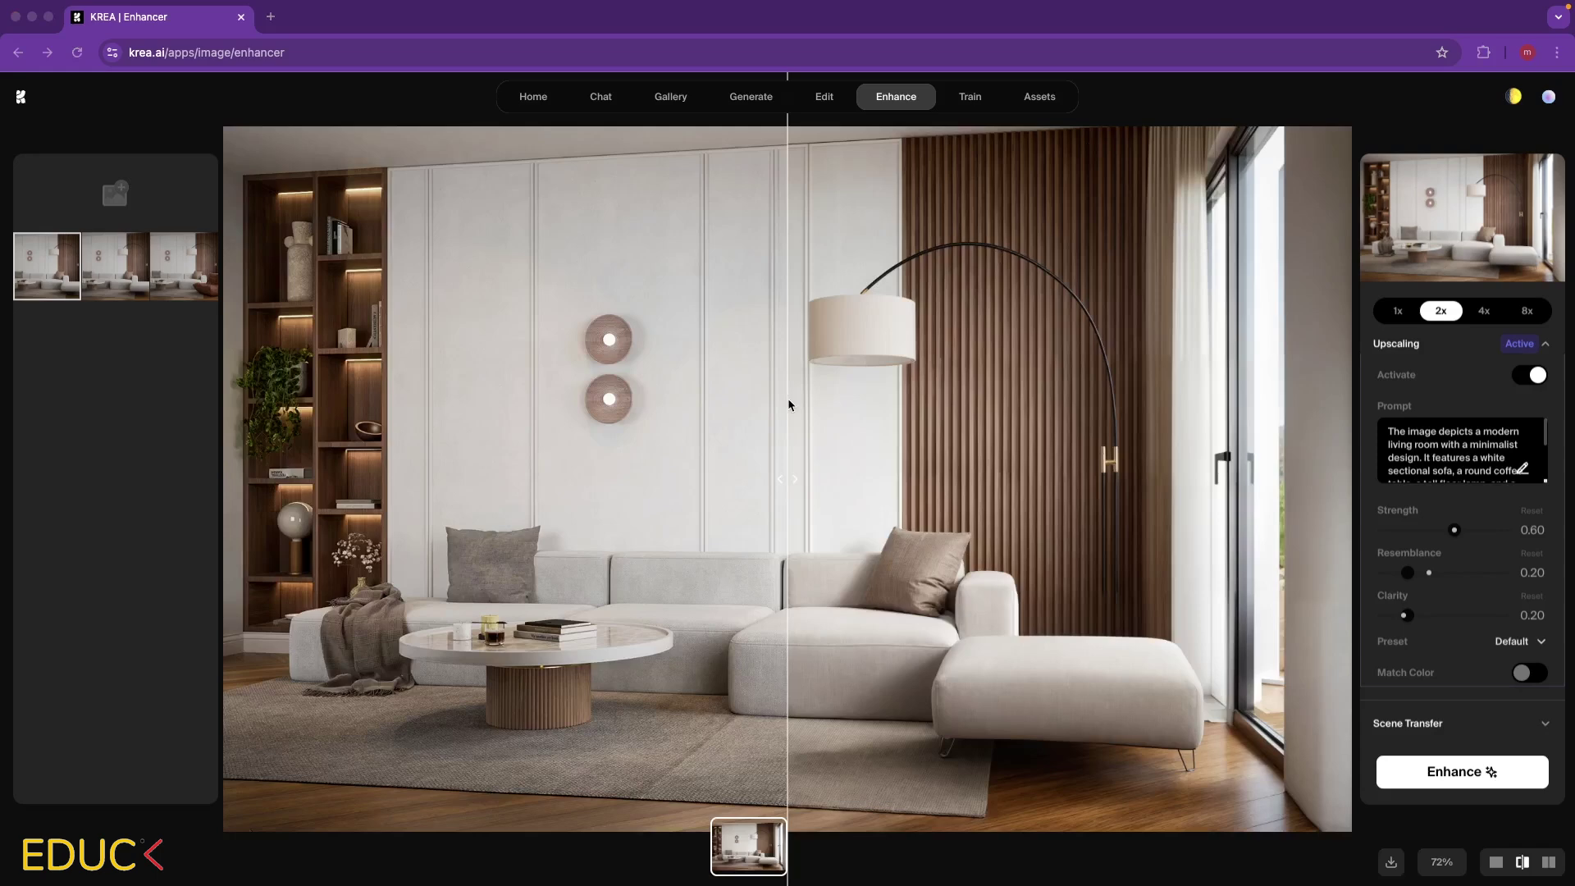
# - Sweep the before/after divider across the pillow, wall lamps and shelves to compare detail
pyautogui.moveTo(789, 405)
pyautogui.mouseDown()
pyautogui.moveTo(227, 462)
pyautogui.moveTo(1262, 480)
pyautogui.mouseUp()
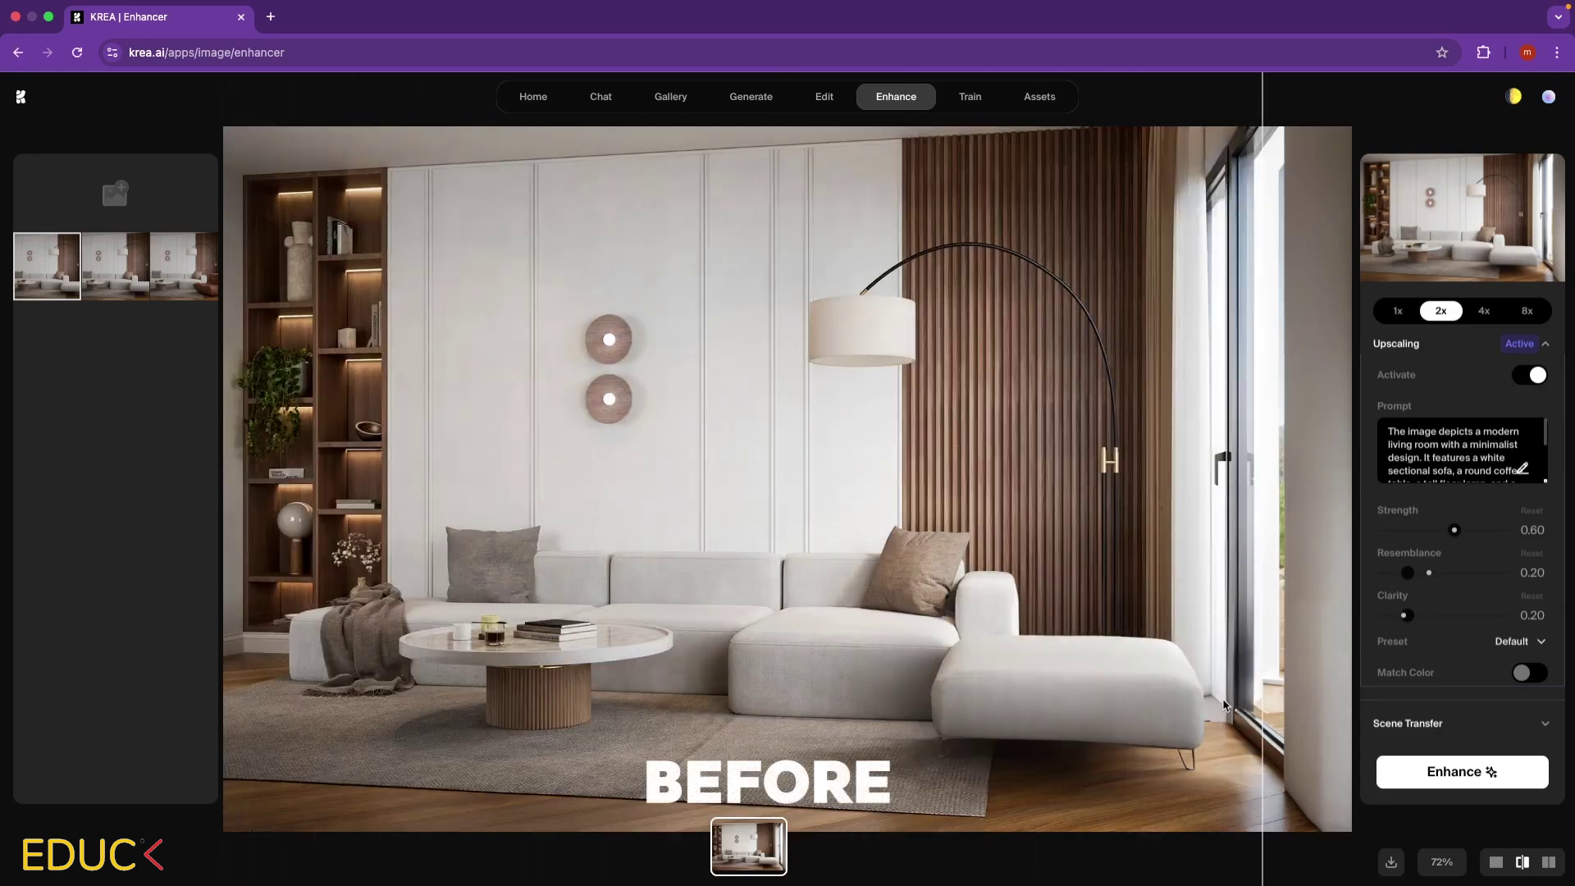
pyautogui.moveTo(1225, 705)
pyautogui.mouseDown()
pyautogui.moveTo(911, 591)
pyautogui.moveTo(907, 606)
pyautogui.mouseUp()
pyautogui.scroll(5, 918, 597)
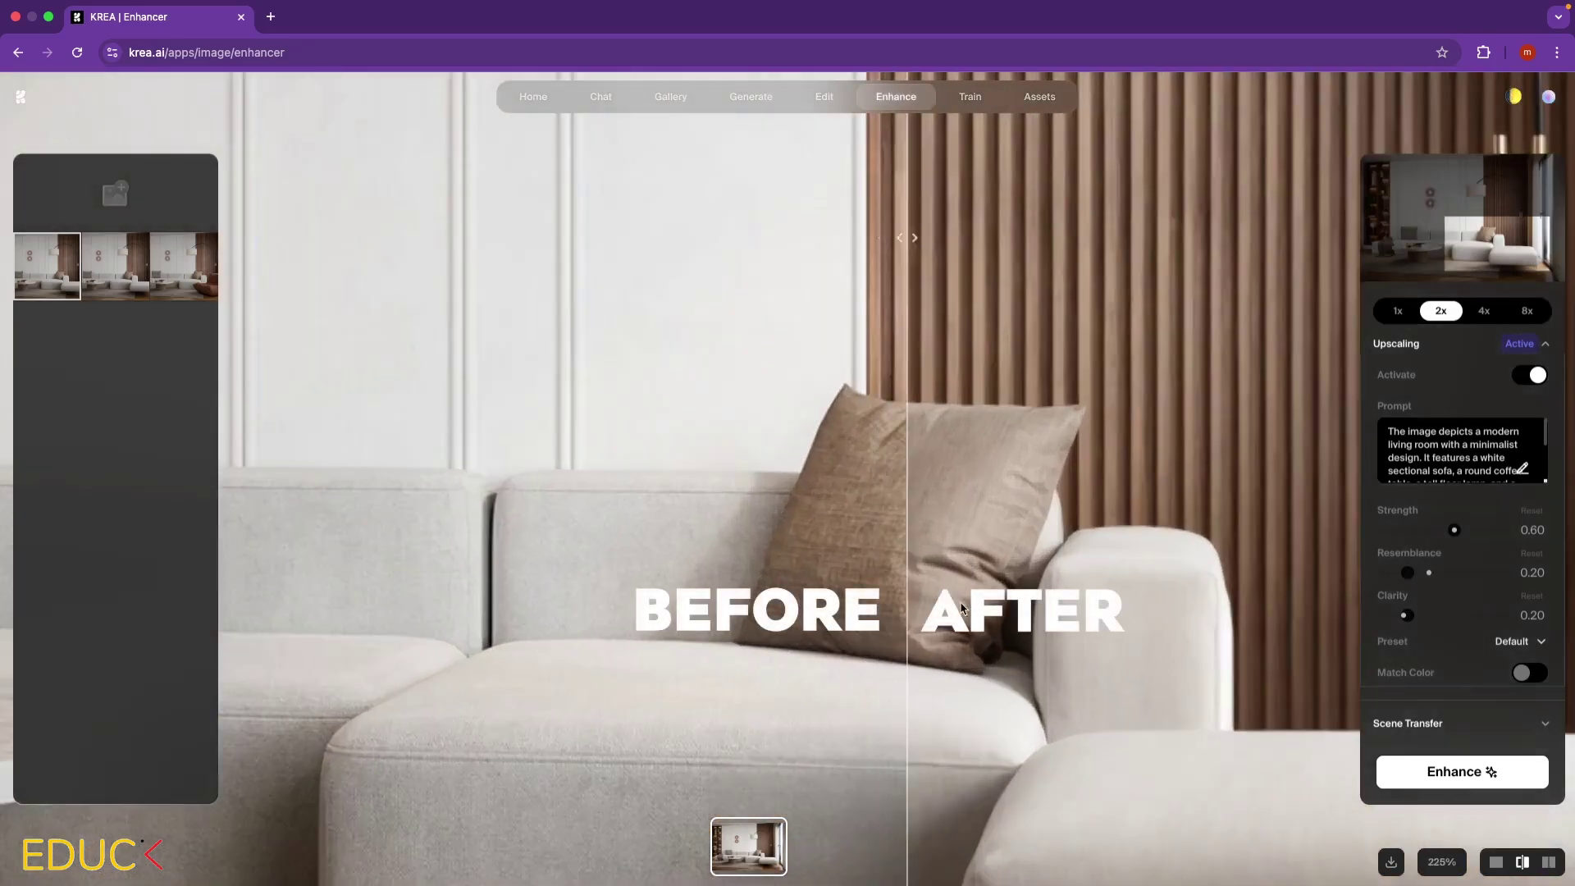
pyautogui.scroll(-5, 962, 608)
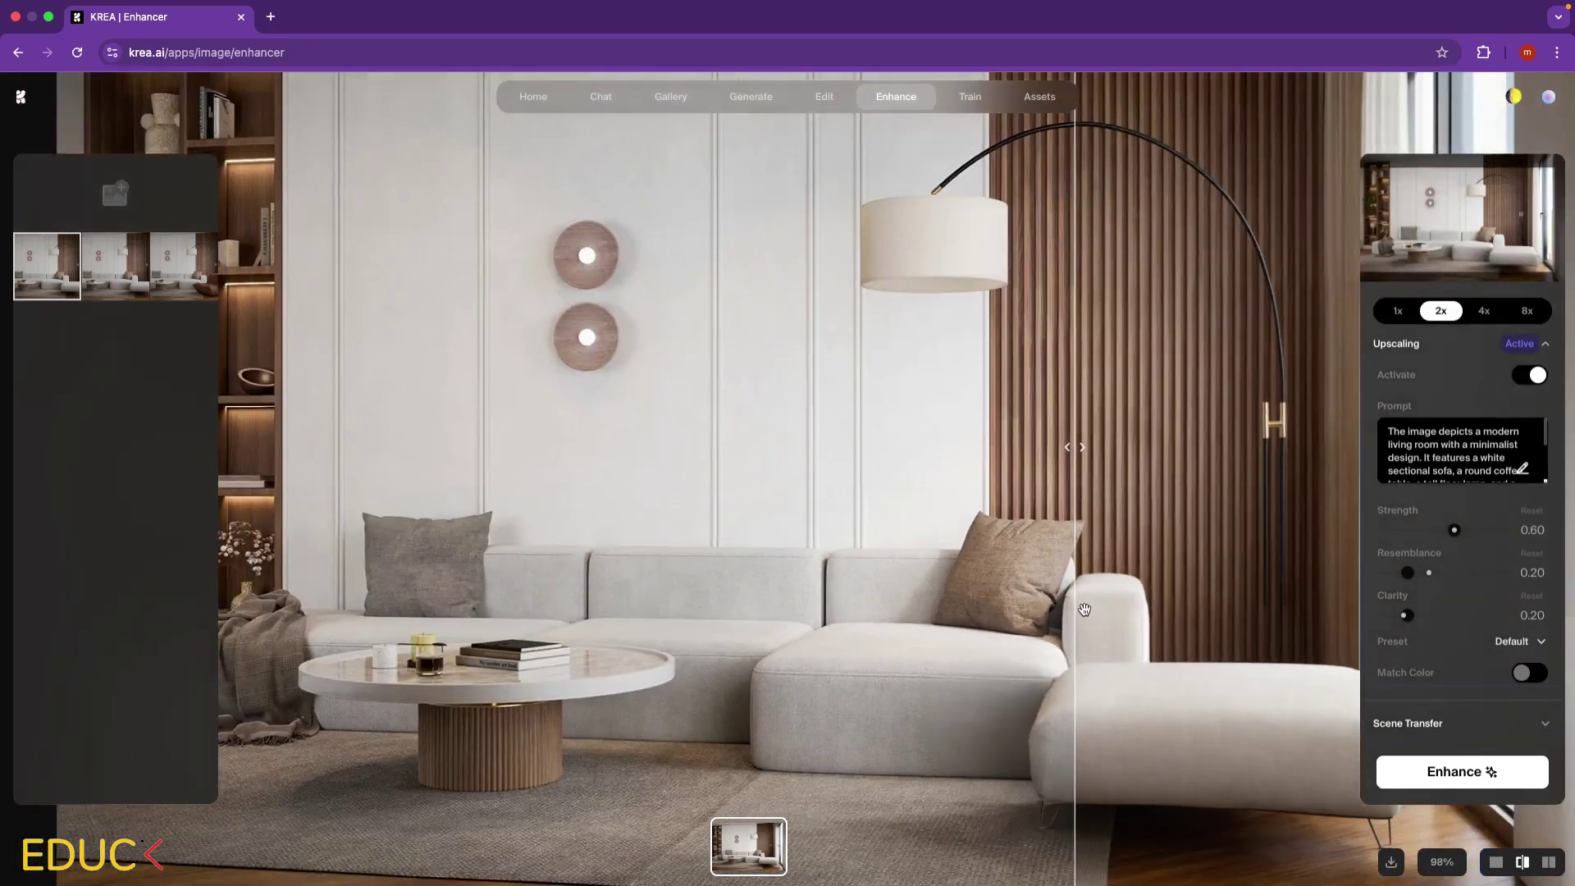
pyautogui.scroll(3, 702, 389)
pyautogui.scroll(4, 702, 388)
pyautogui.moveTo(738, 398); pyautogui.dragTo(776, 399)
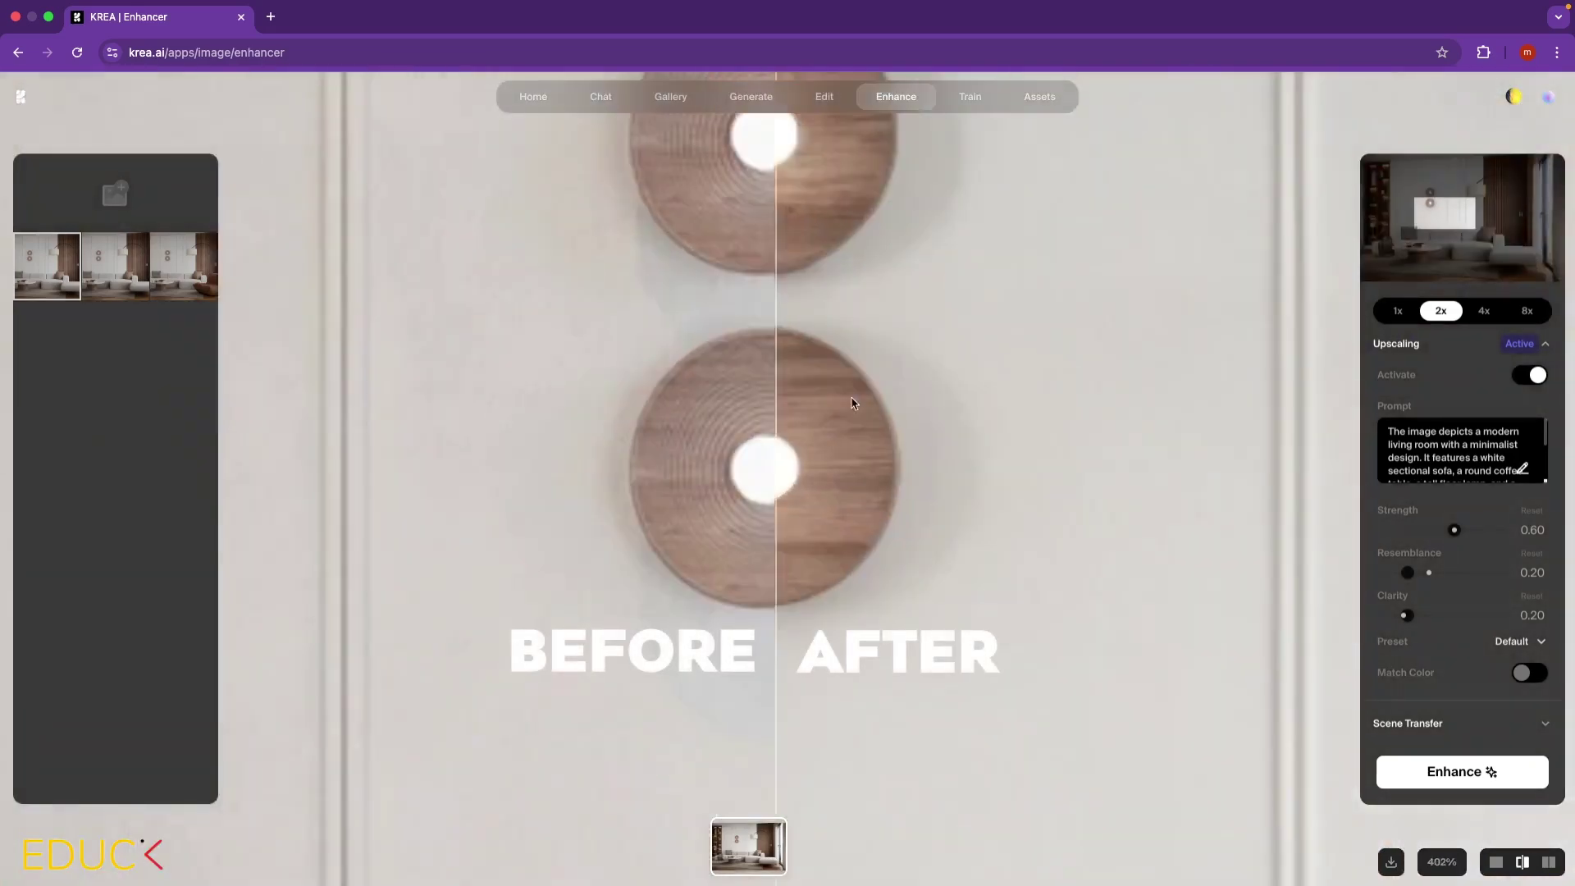
pyautogui.scroll(-7, 851, 402)
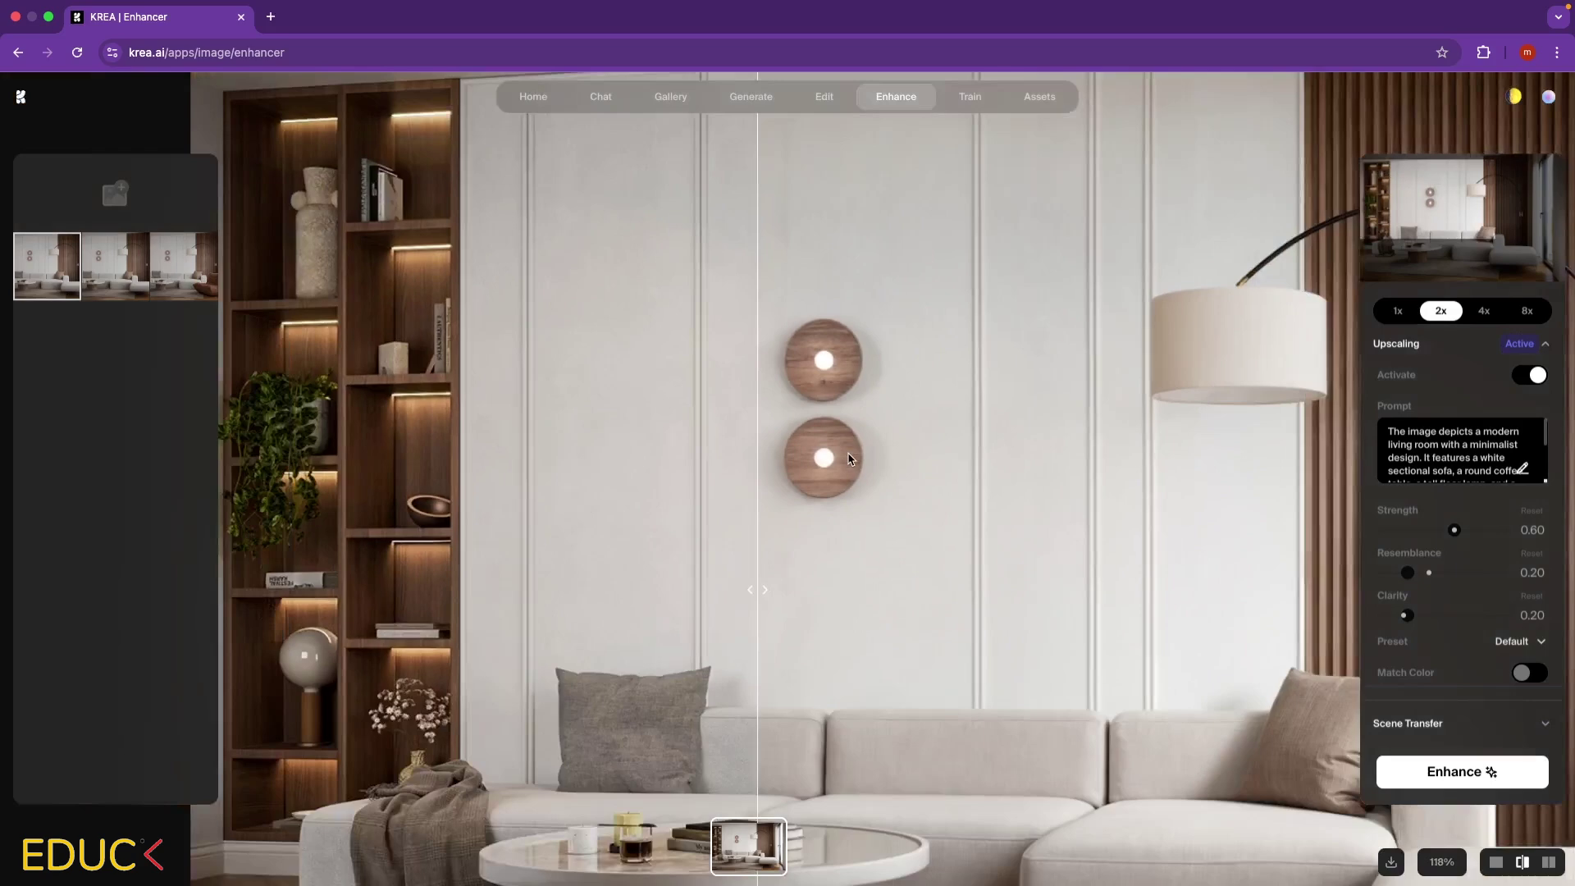
pyautogui.scroll(3, 792, 597)
pyautogui.scroll(4, 726, 616)
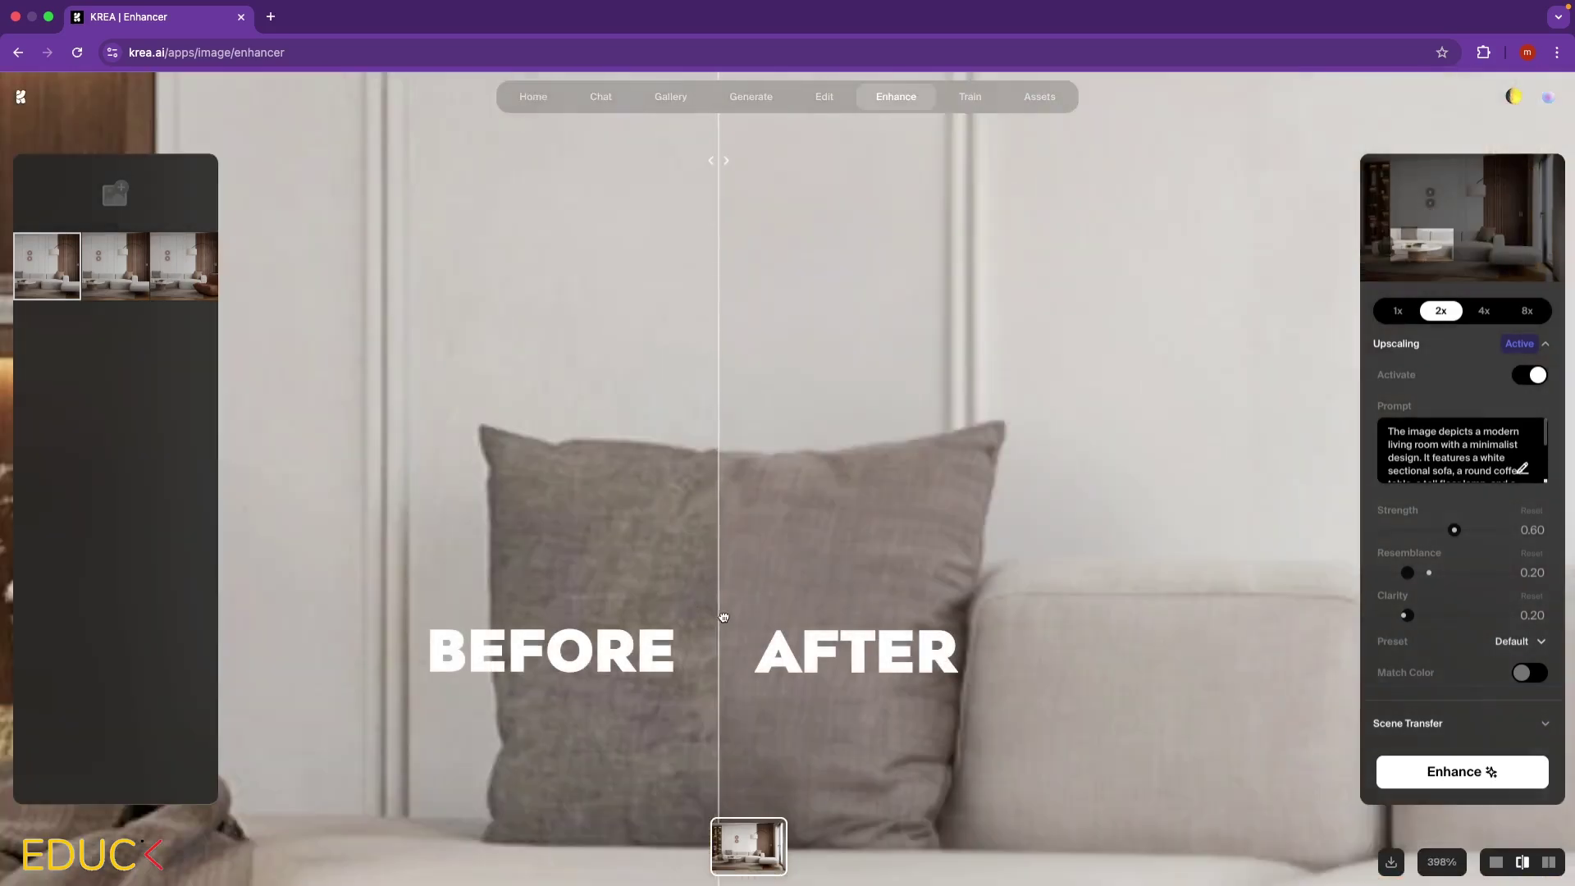
pyautogui.scroll(-5, 724, 617)
pyautogui.scroll(3, 631, 386)
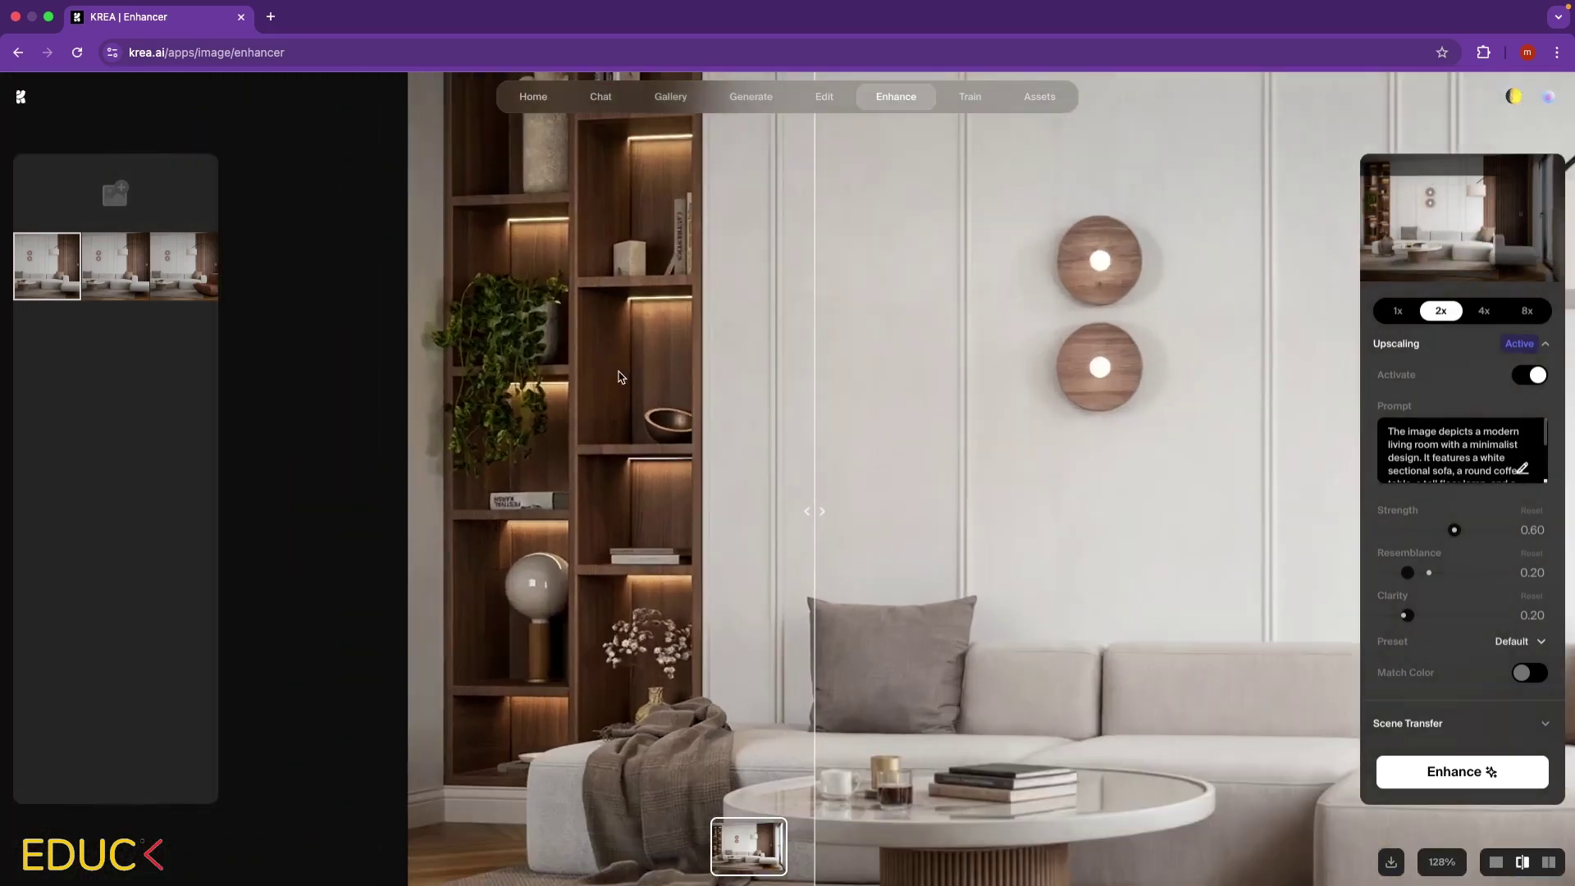
pyautogui.scroll(1, 695, 505)
pyautogui.moveTo(820, 448); pyautogui.dragTo(421, 488)
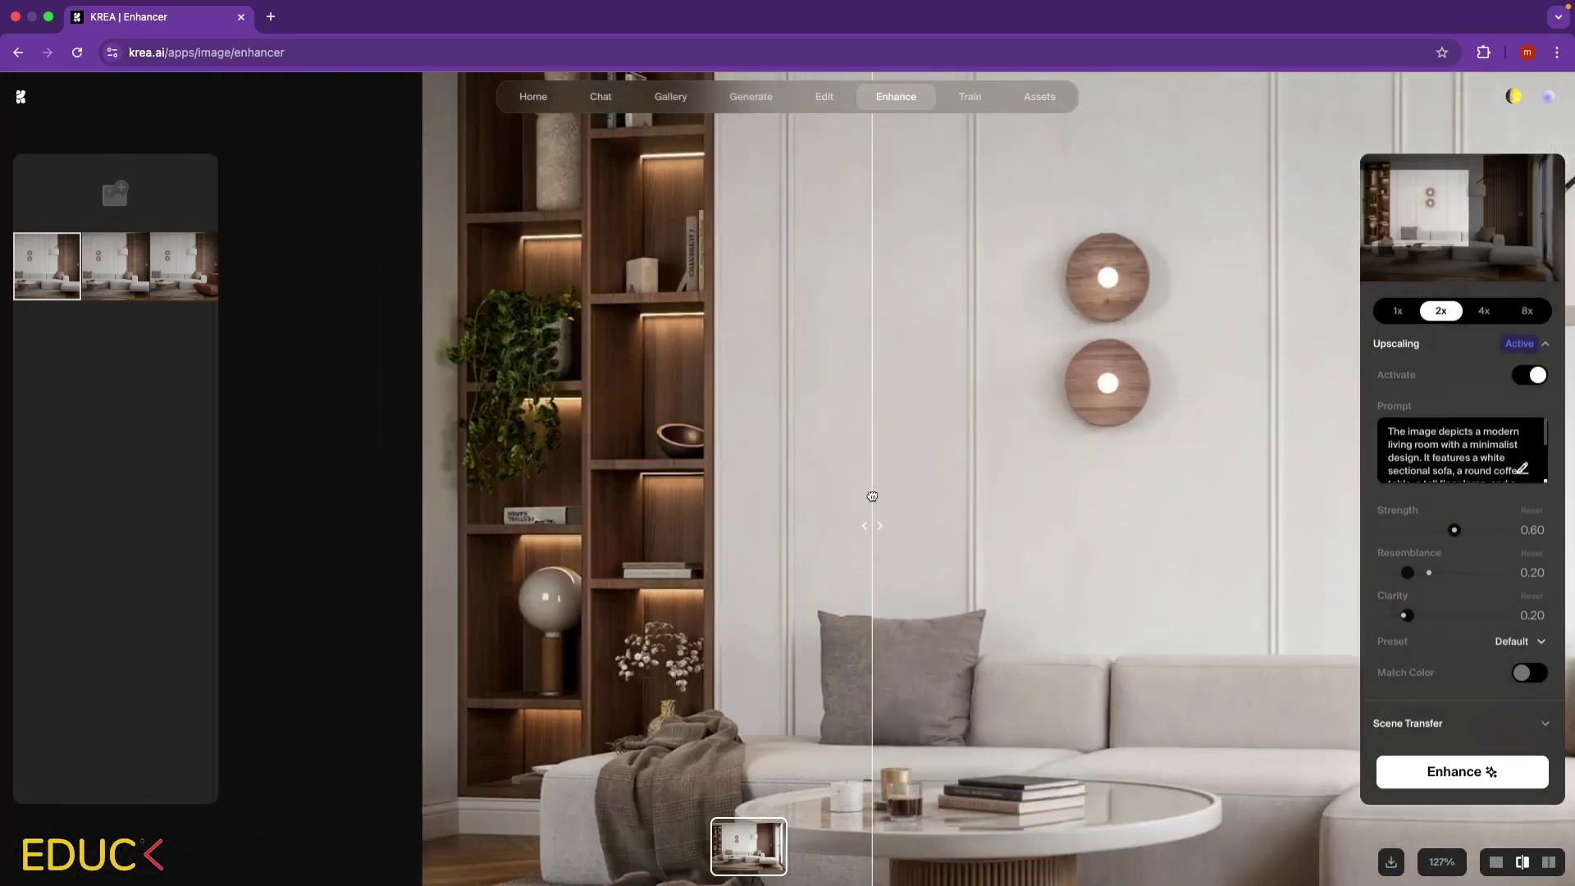
pyautogui.moveTo(420, 487)
pyautogui.mouseDown()
pyautogui.moveTo(443, 516)
pyautogui.moveTo(443, 345)
pyautogui.moveTo(769, 361)
pyautogui.moveTo(444, 419)
pyautogui.mouseUp()
pyautogui.scroll(5, 442, 344)
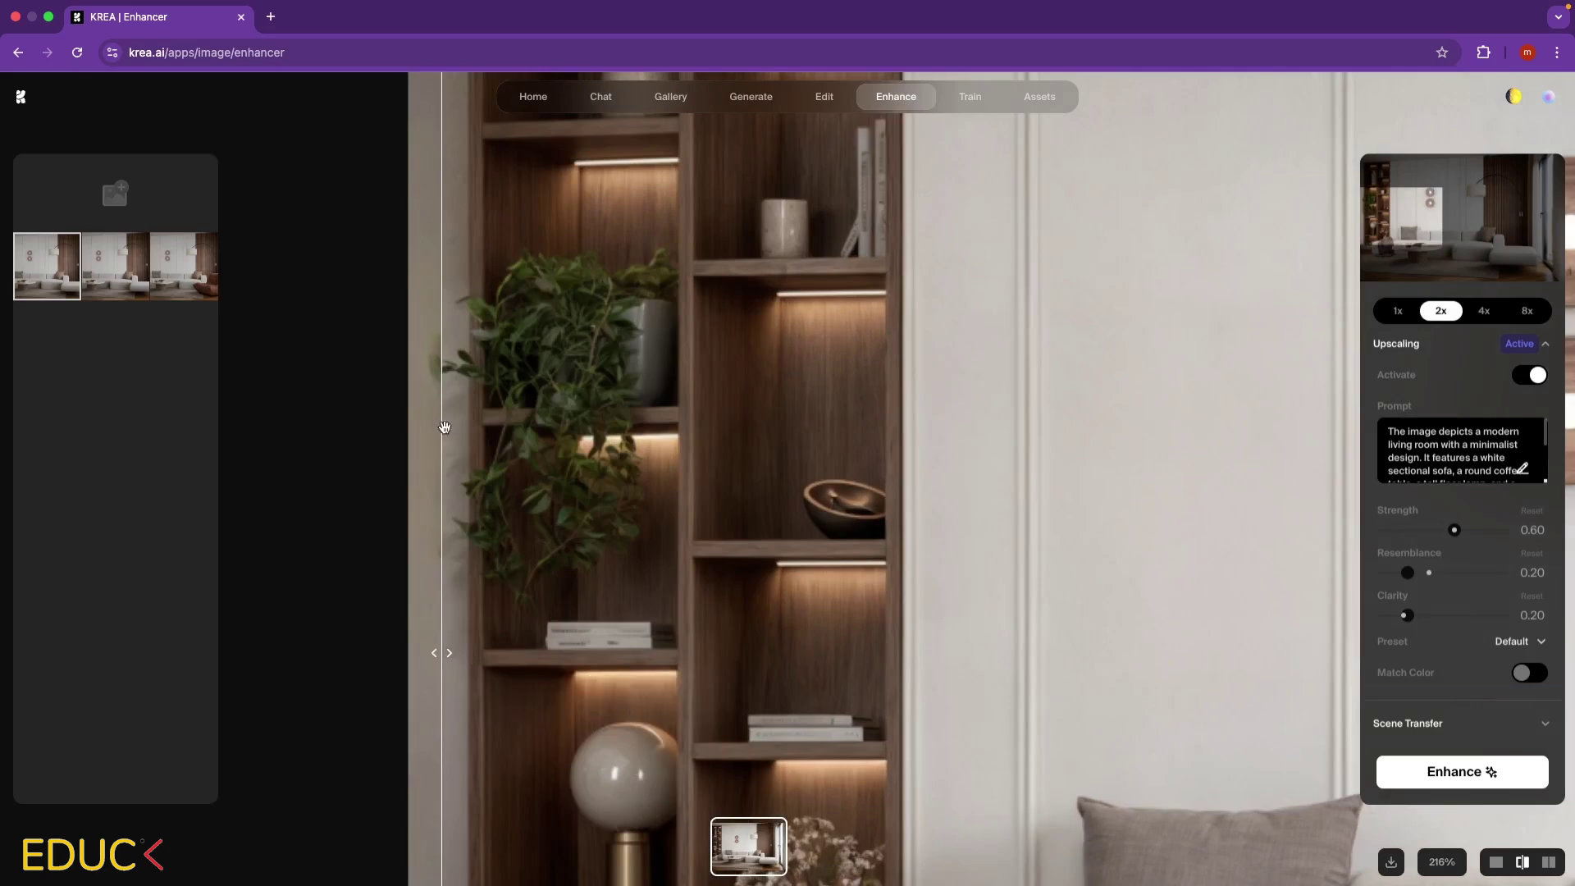
pyautogui.moveTo(458, 429); pyautogui.dragTo(696, 390)
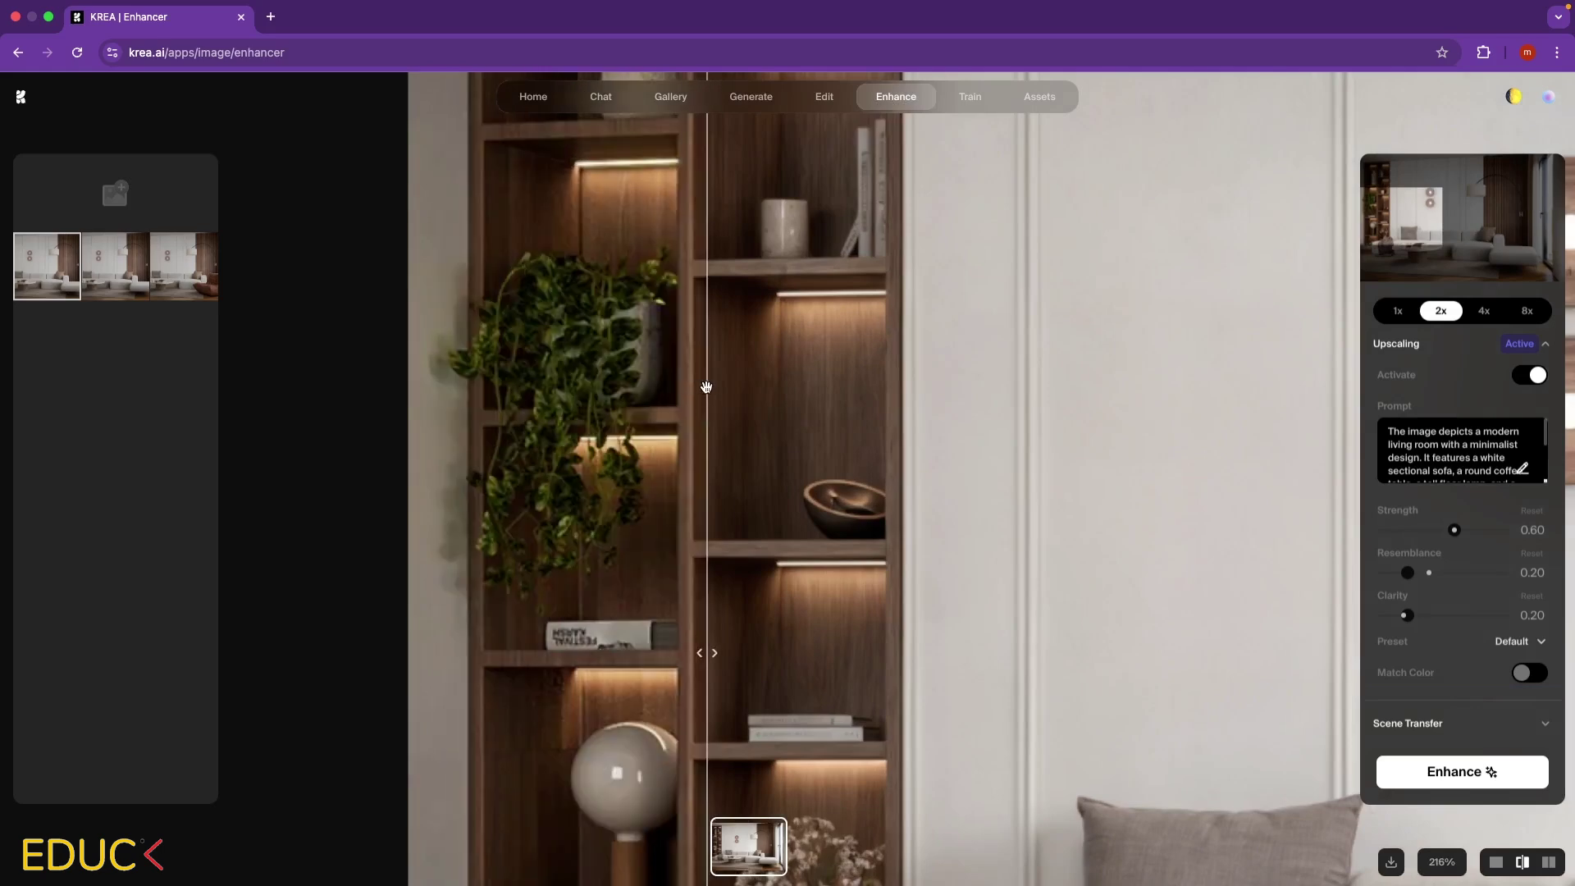
pyautogui.scroll(-5, 706, 388)
pyautogui.scroll(-2, 861, 529)
pyautogui.scroll(-3, 996, 666)
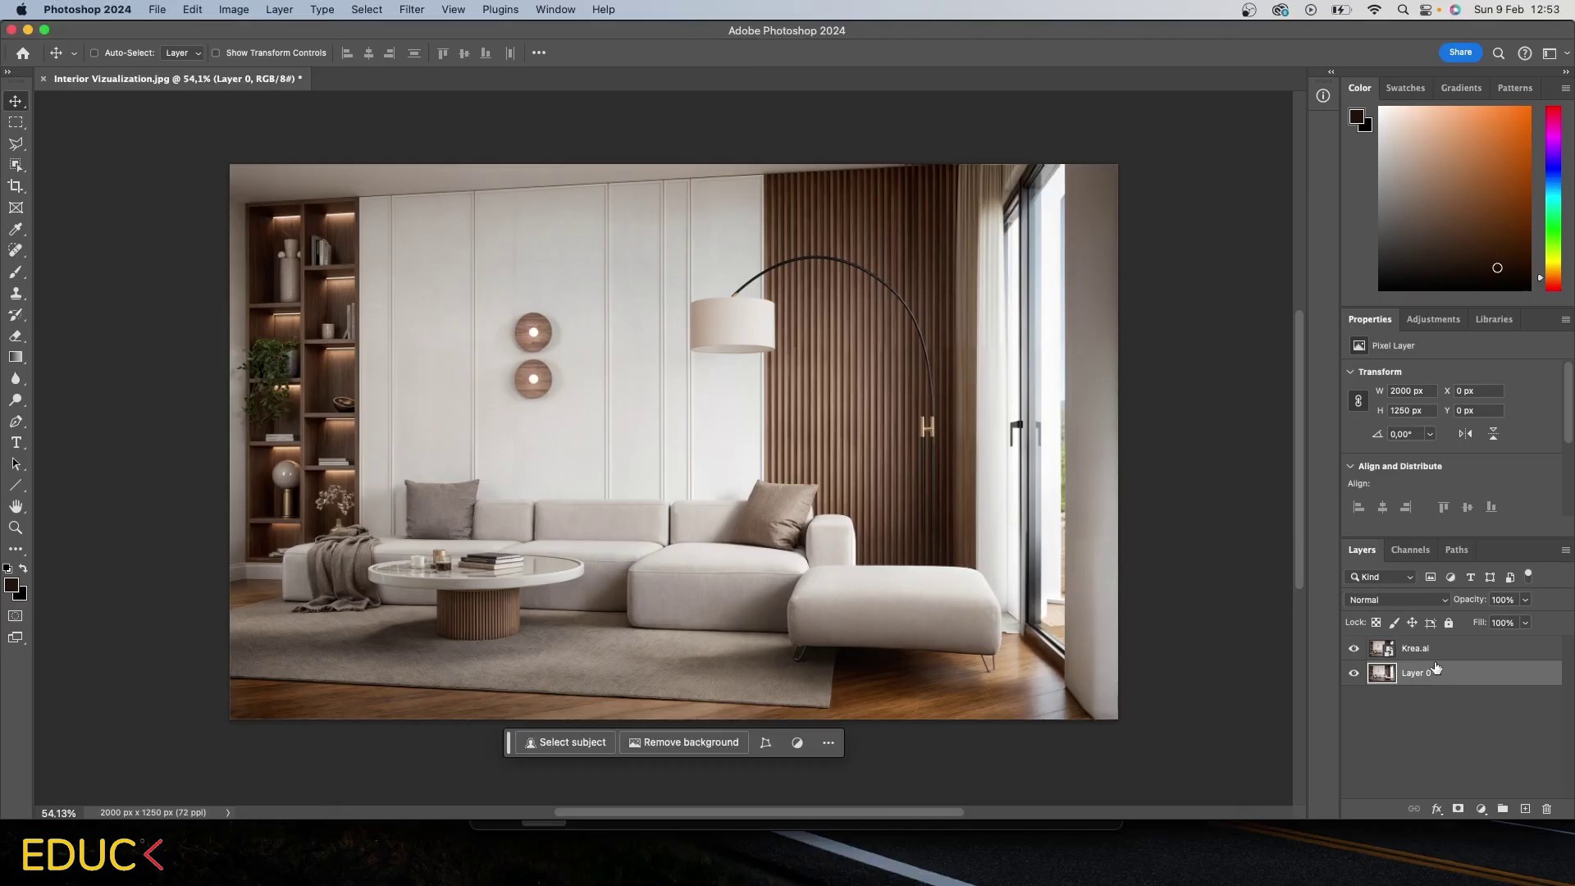
# - Select the Krea.ai layer and toggle its visibility against Layer 0, ending visible
pyautogui.click(1434, 656)
pyautogui.click(1354, 652)
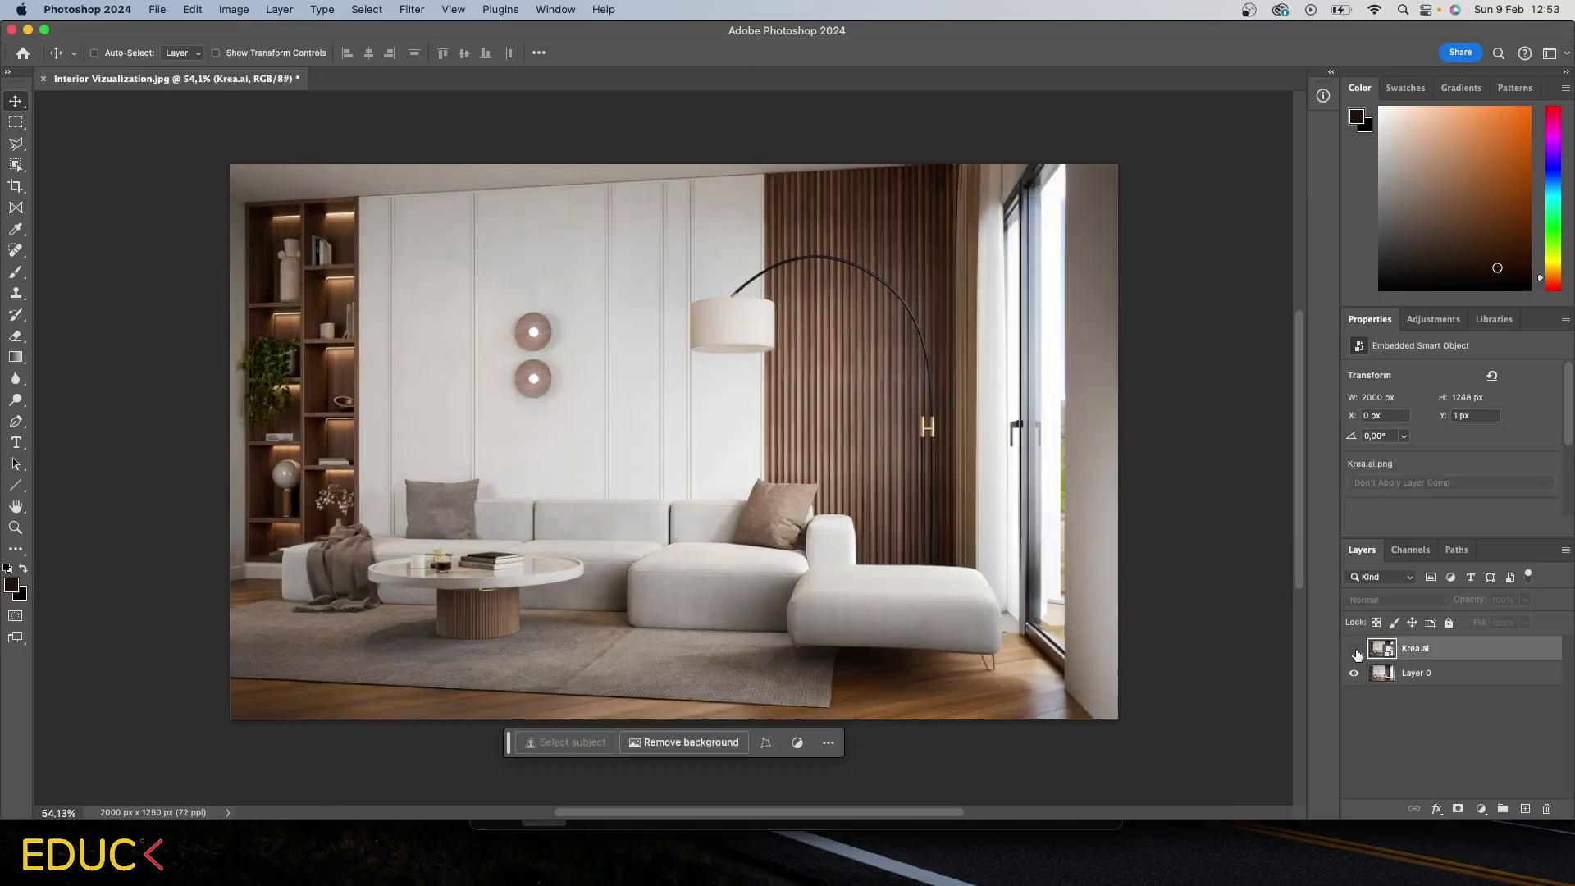
pyautogui.click(1355, 653)
pyautogui.click(1356, 649)
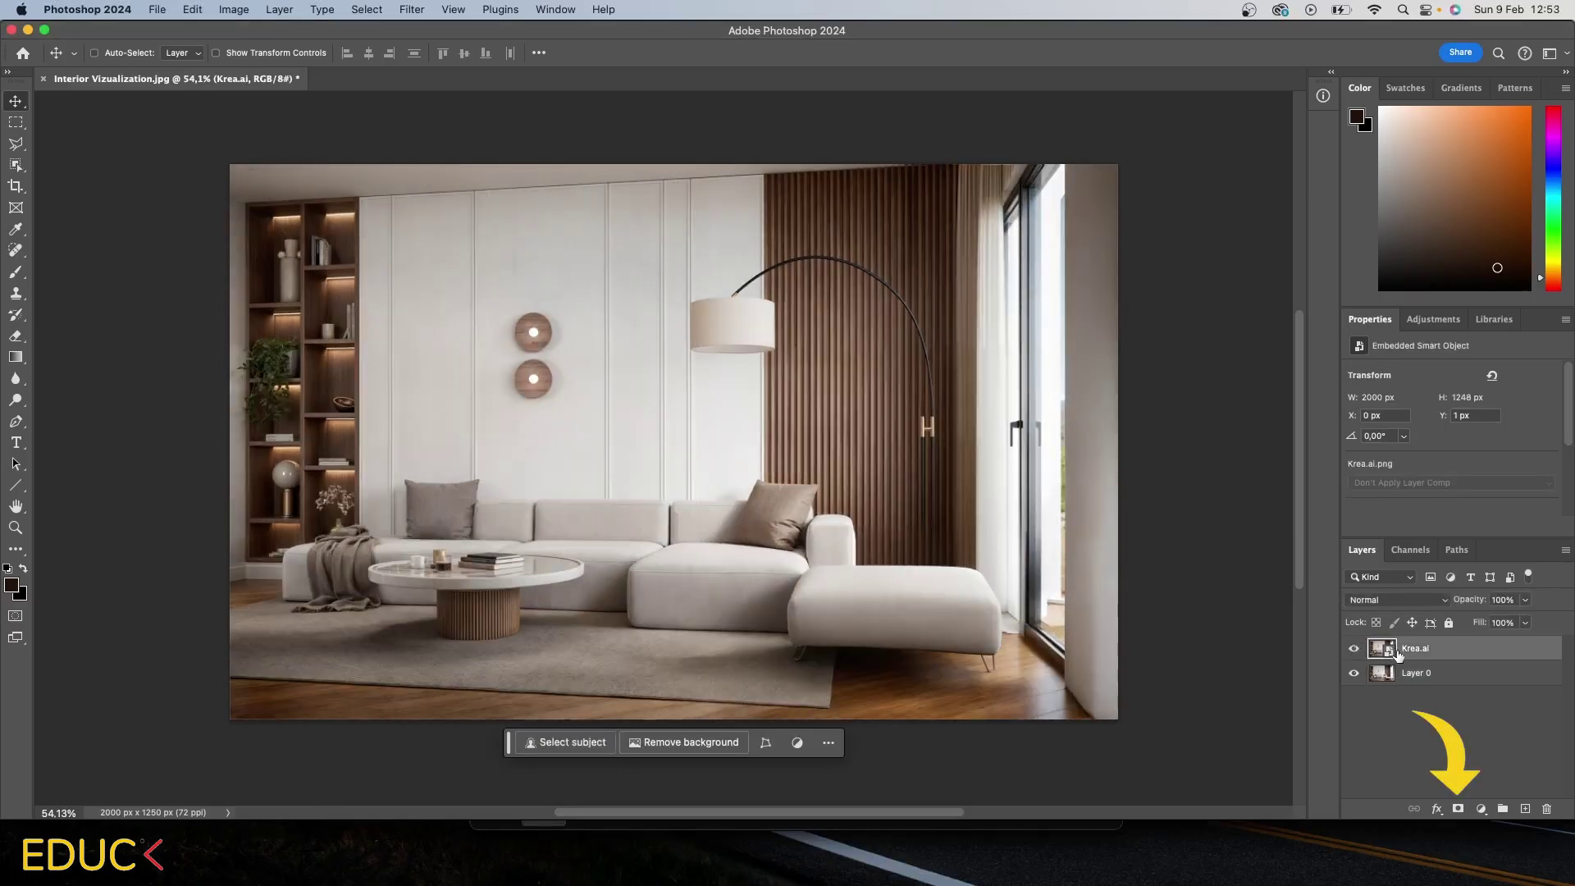
# - Add a layer mask to Krea.ai and paint black along the chaise seat seam
pyautogui.click(1458, 812)
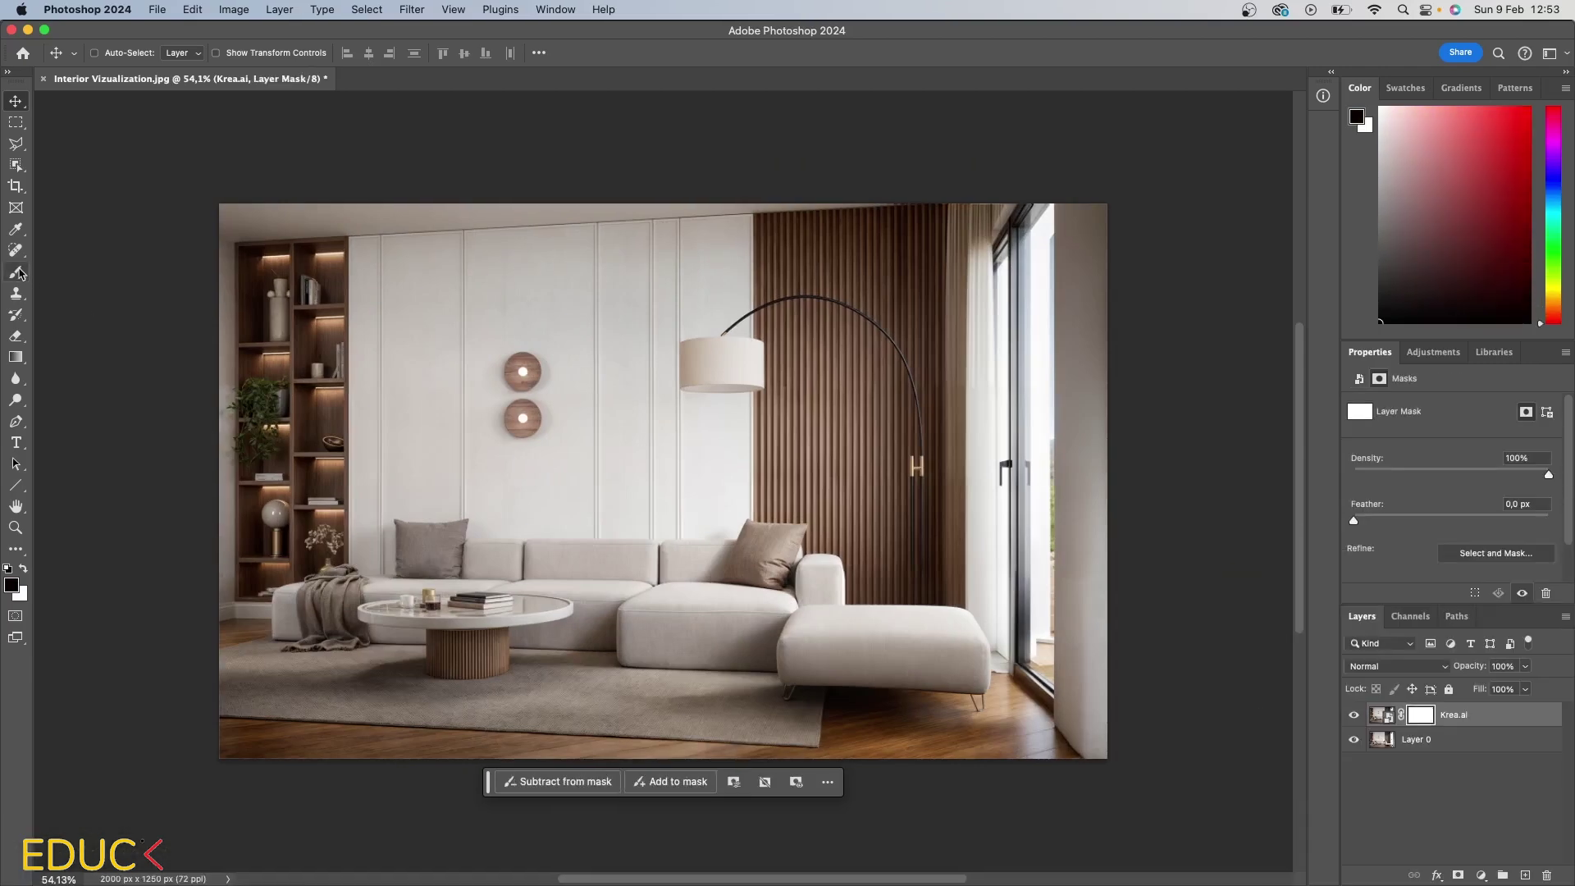
pyautogui.click(17, 273)
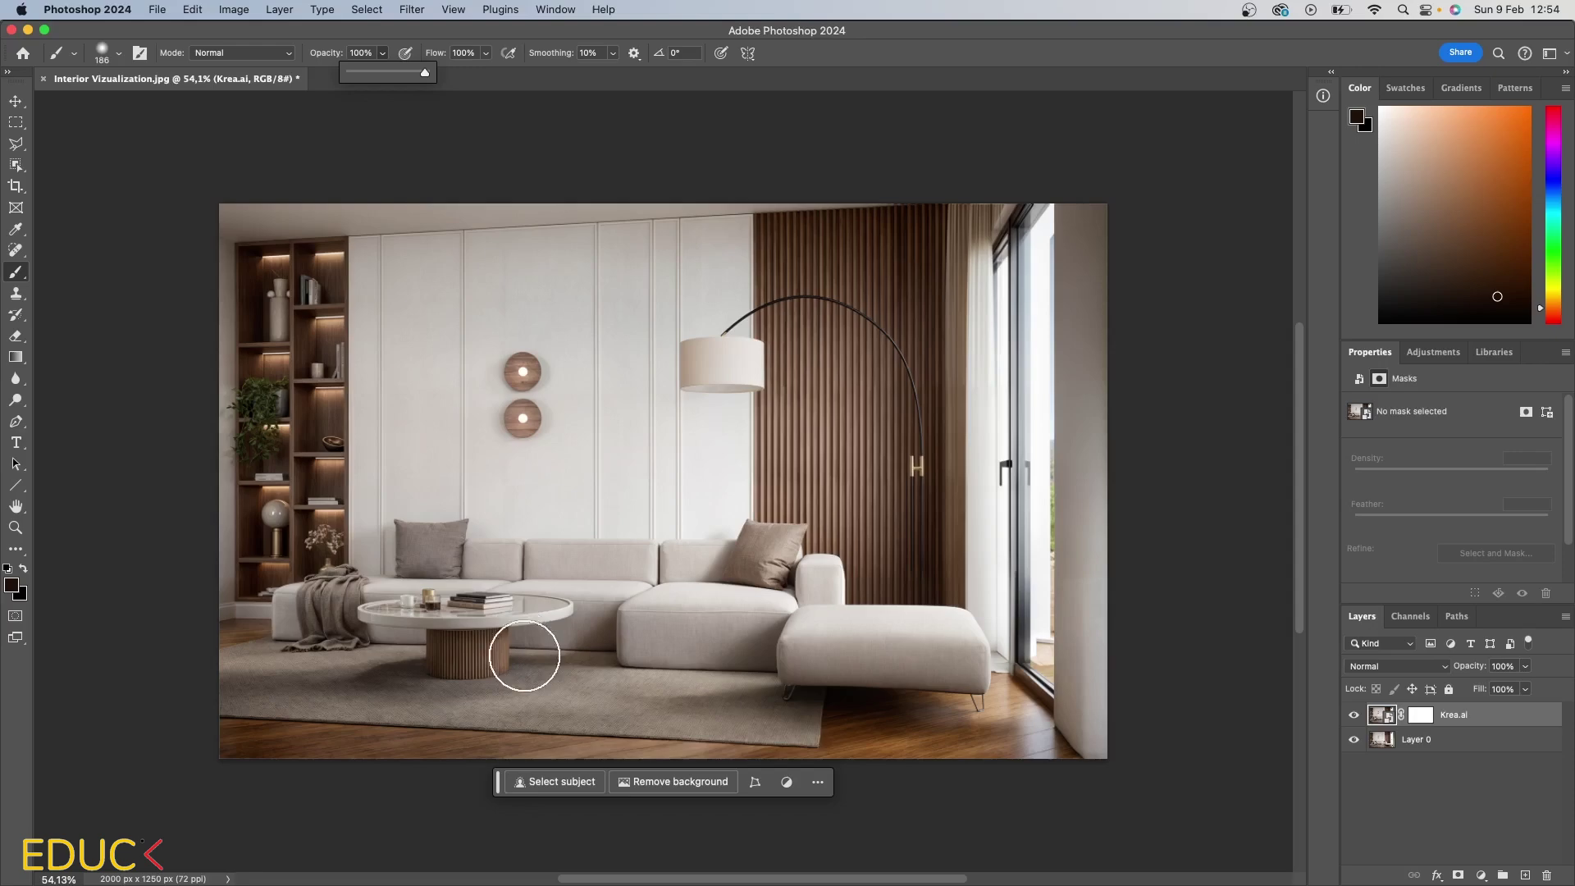
pyautogui.scroll(1, 649, 703)
pyautogui.scroll(5, 649, 701)
pyautogui.scroll(-3, 649, 702)
pyautogui.press('super+backslash')
pyautogui.scroll(-2, 640, 703)
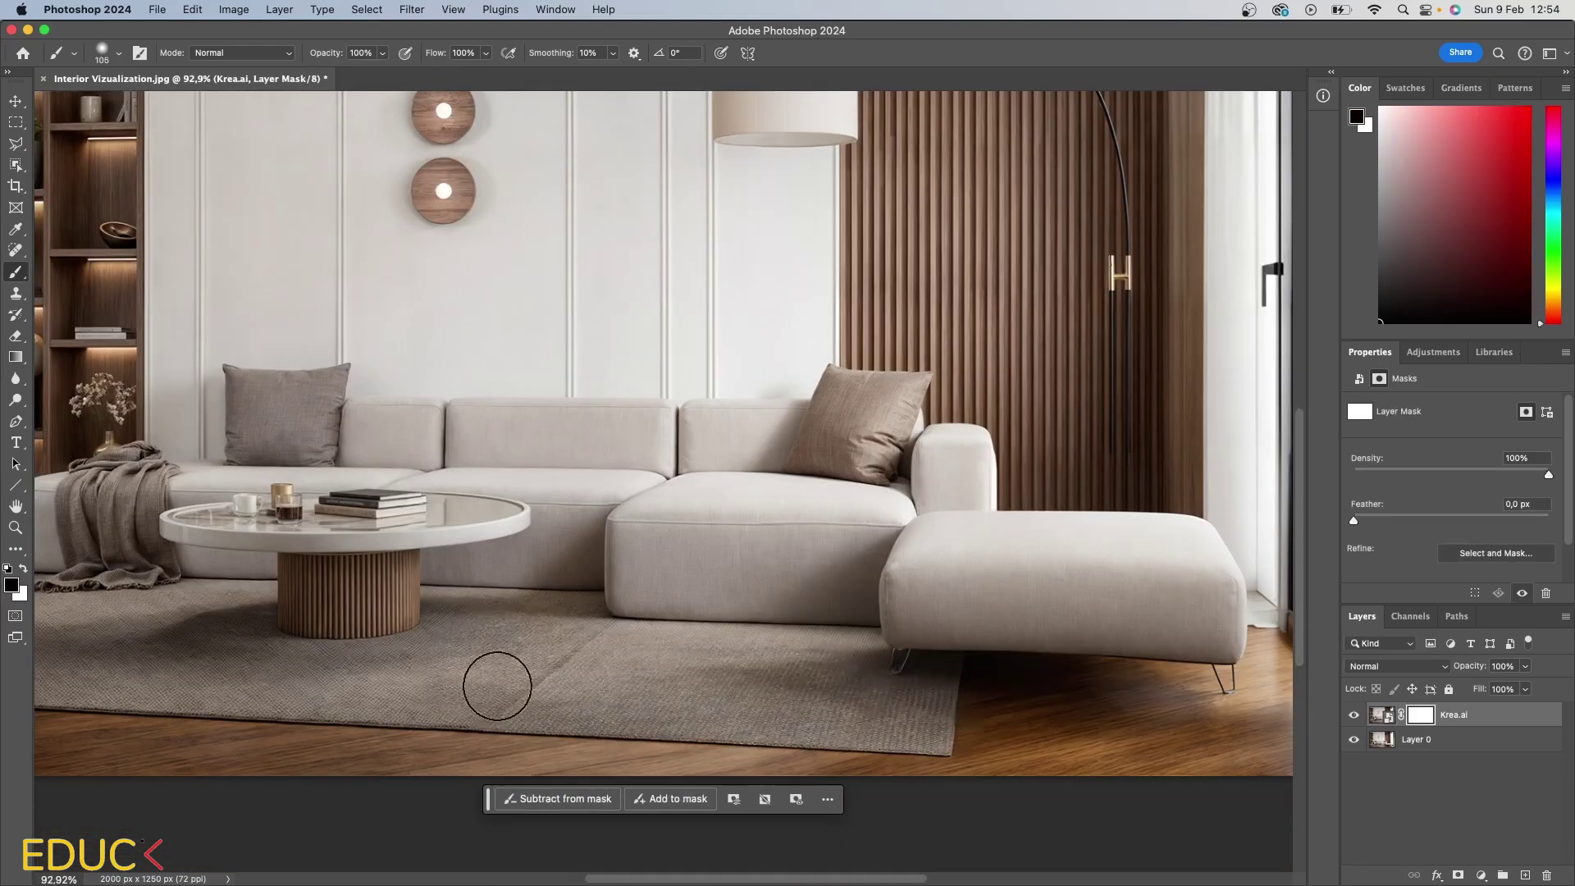
pyautogui.scroll(-2, 632, 669)
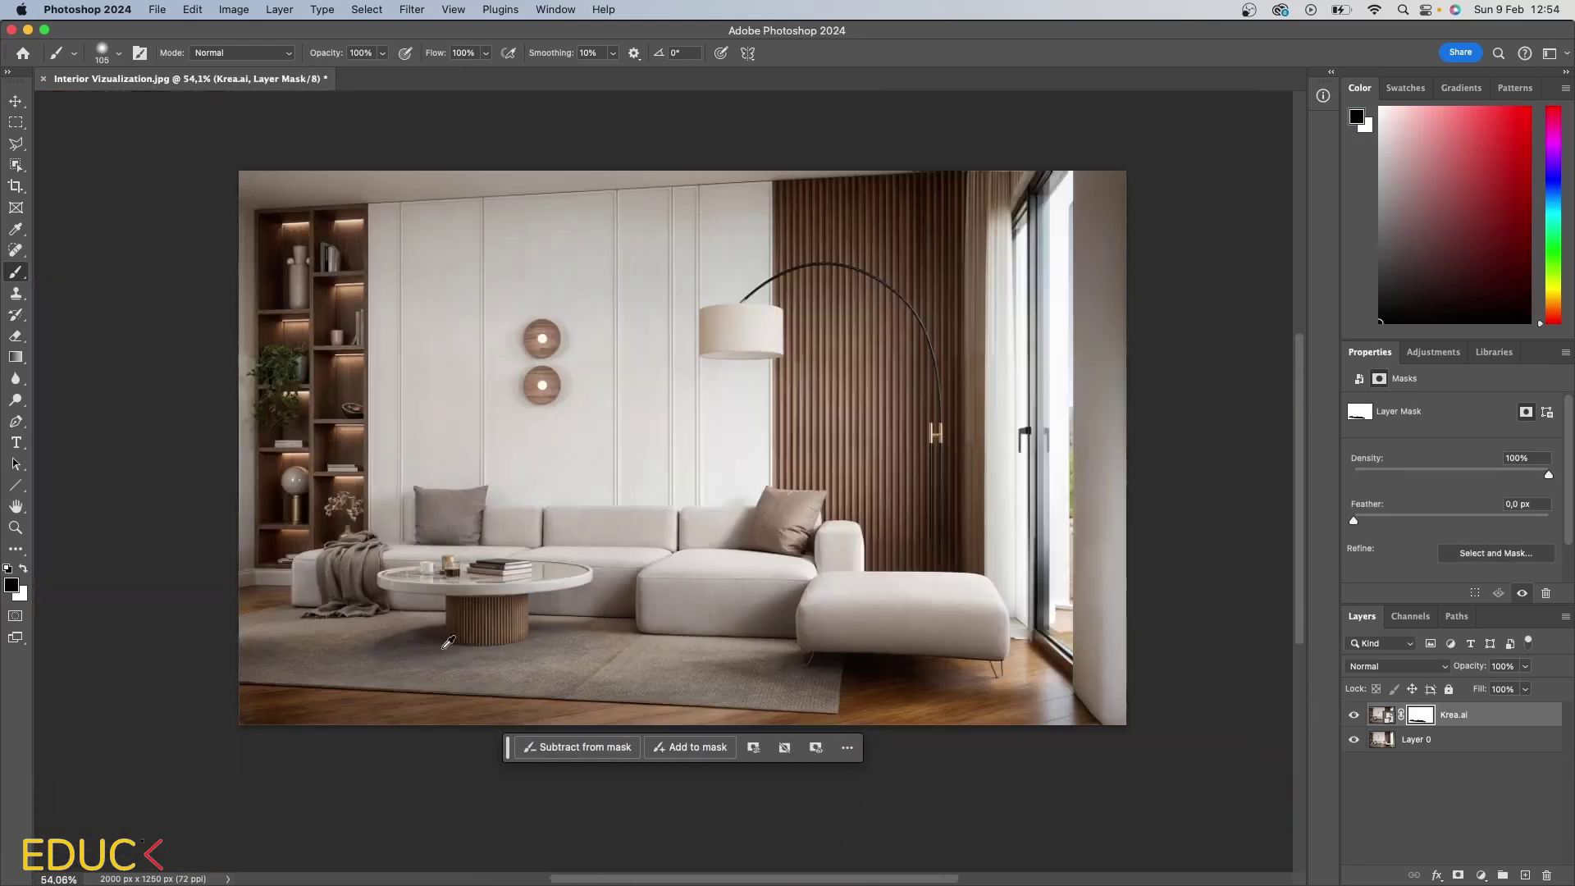
pyautogui.scroll(1, 369, 677)
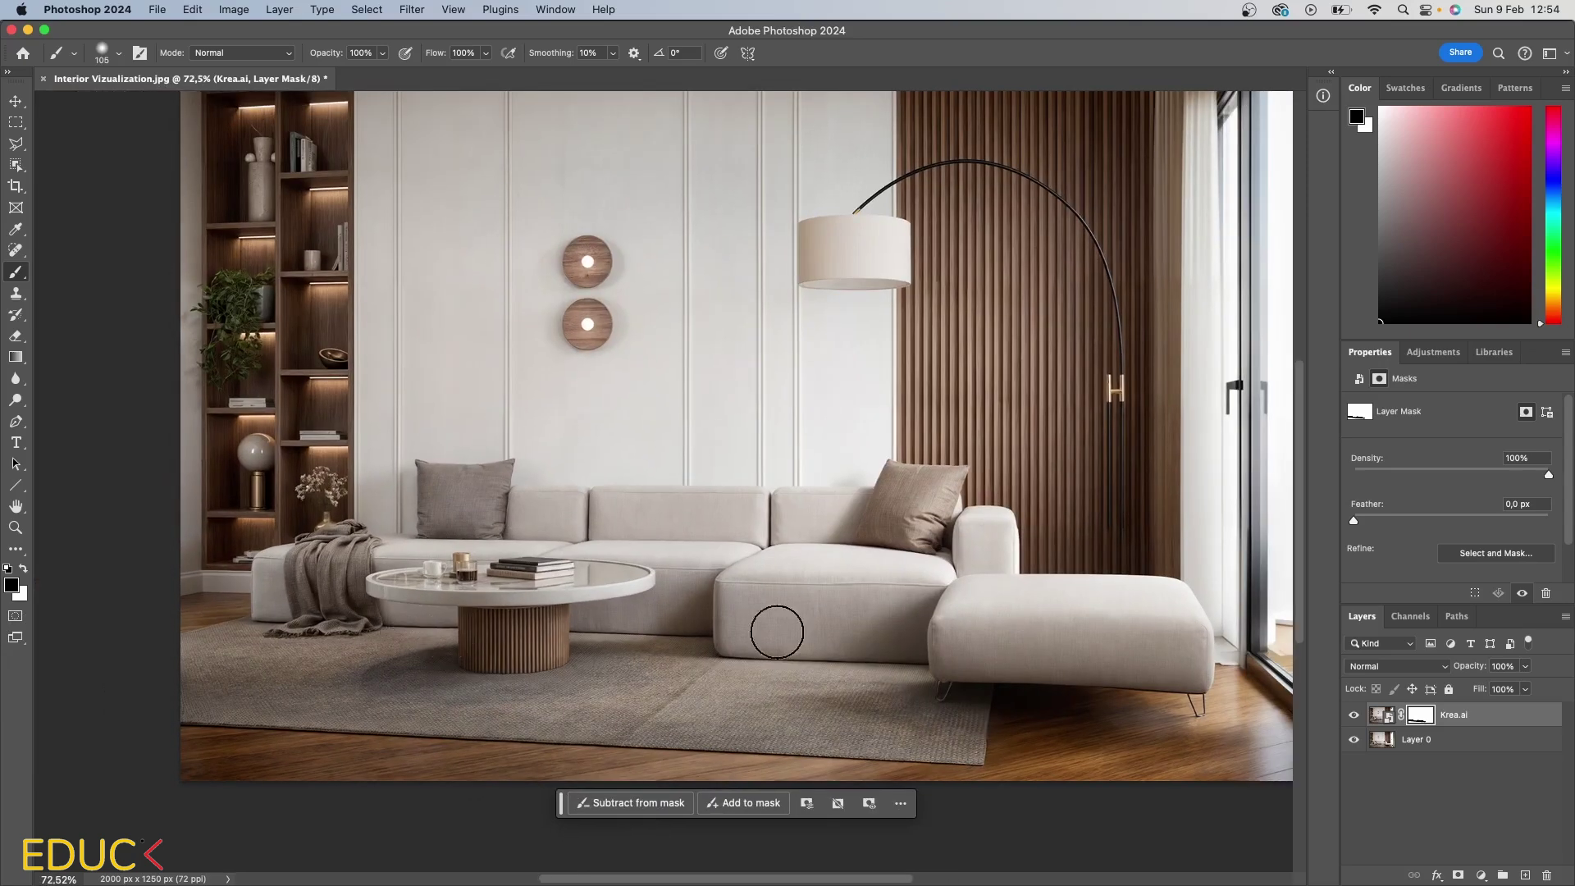
pyautogui.moveTo(1003, 644)
pyautogui.mouseDown()
pyautogui.moveTo(1178, 644)
pyautogui.moveTo(882, 604)
pyautogui.mouseUp()
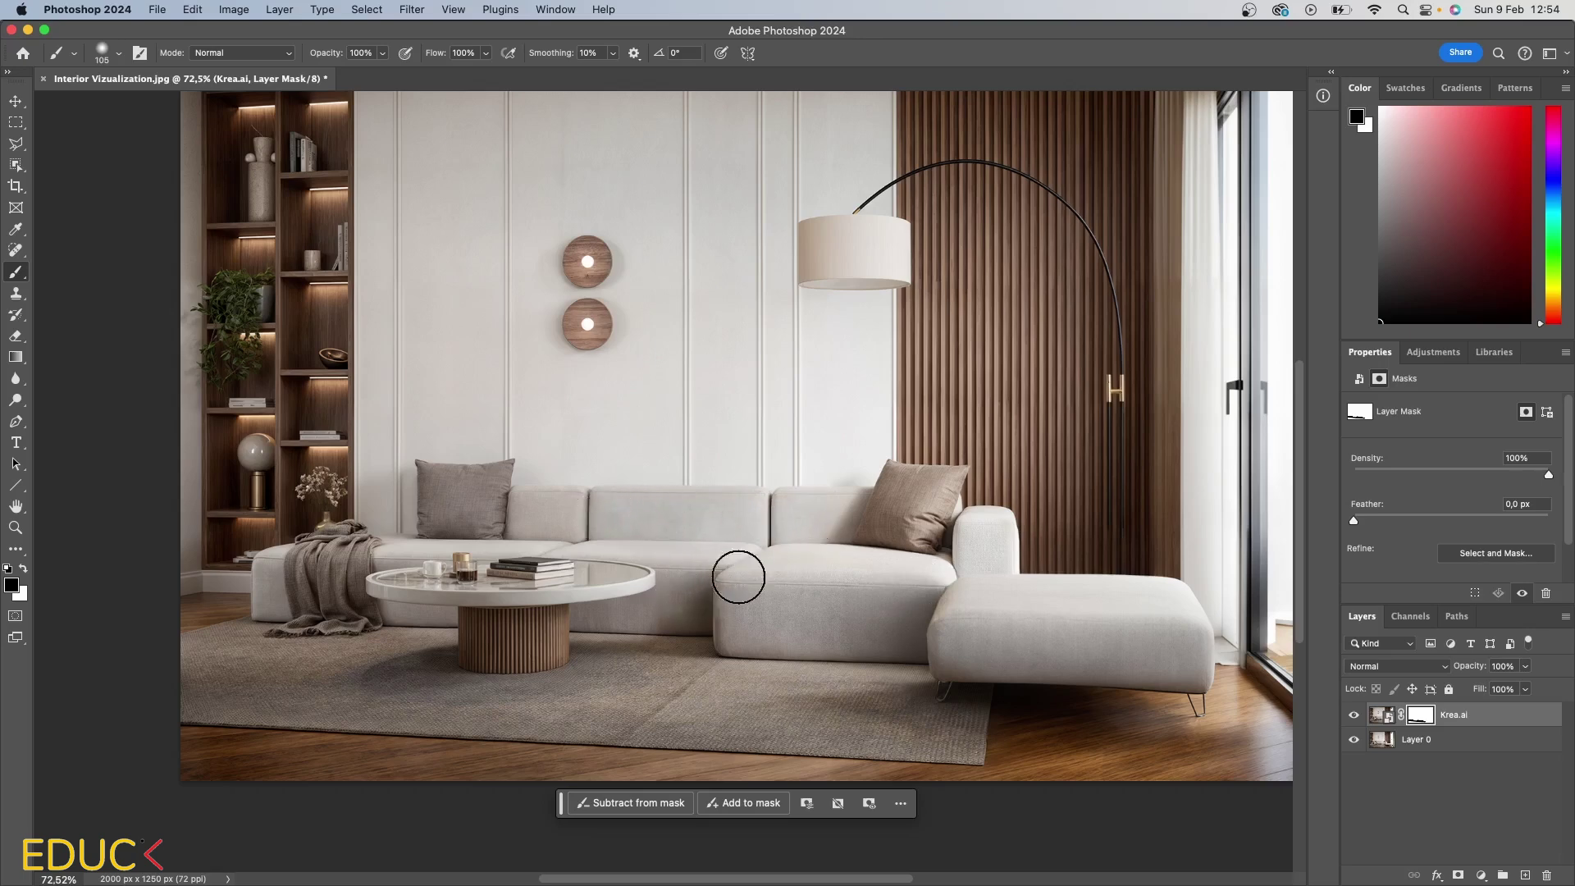
# - Shrink the brush to about 42 px, keep masking, and toggle the layer to check
pyautogui.press('super+2')
pyautogui.moveTo(557, 522); pyautogui.dragTo(548, 524)
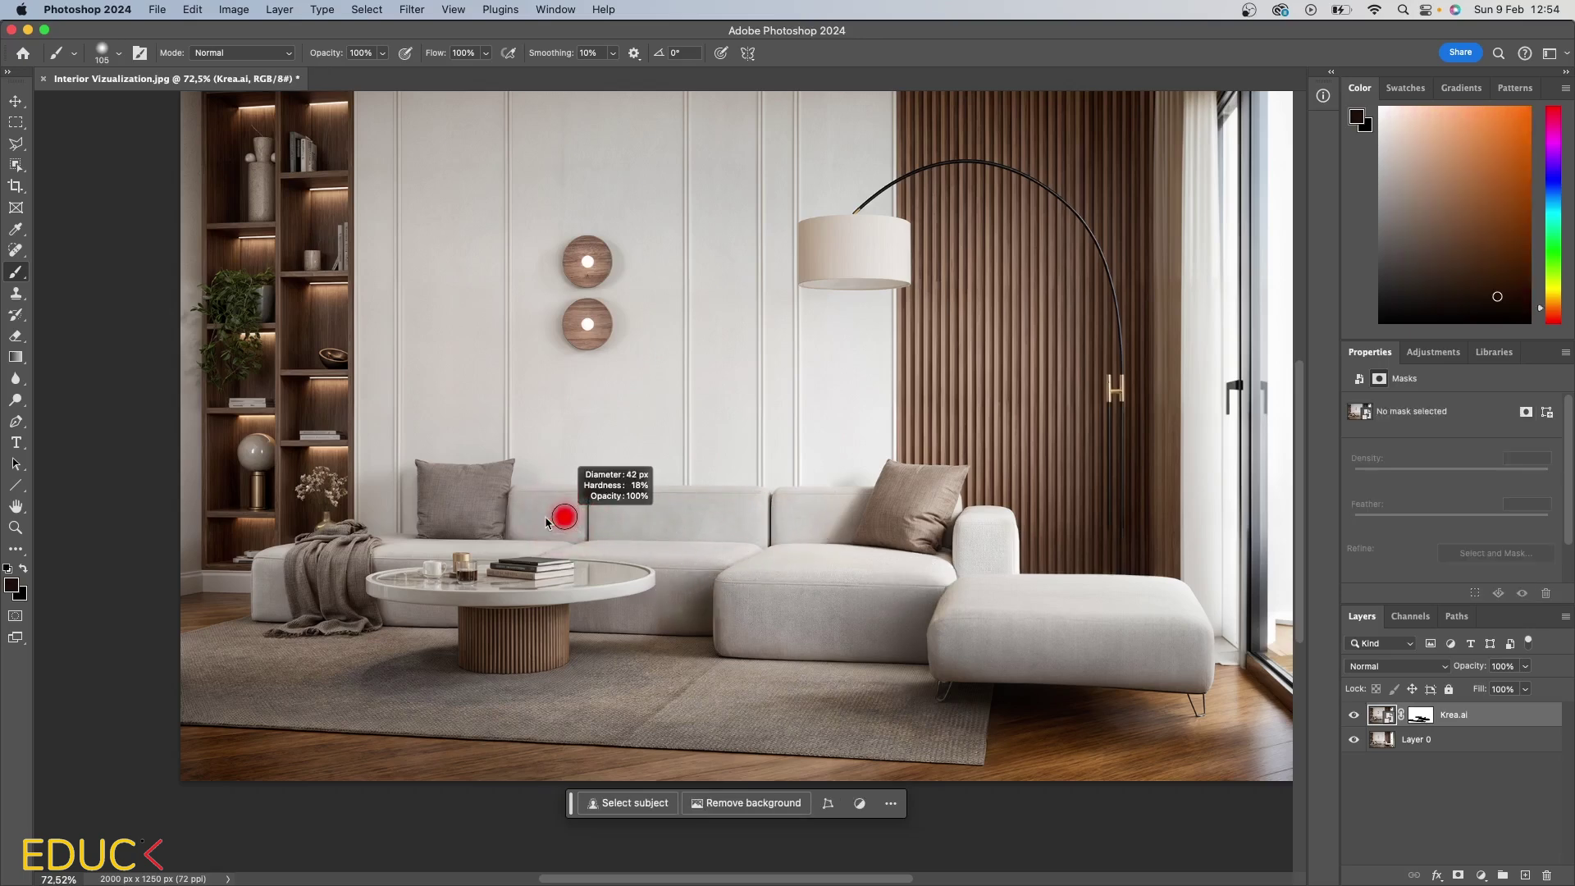
pyautogui.press('super+backslash')
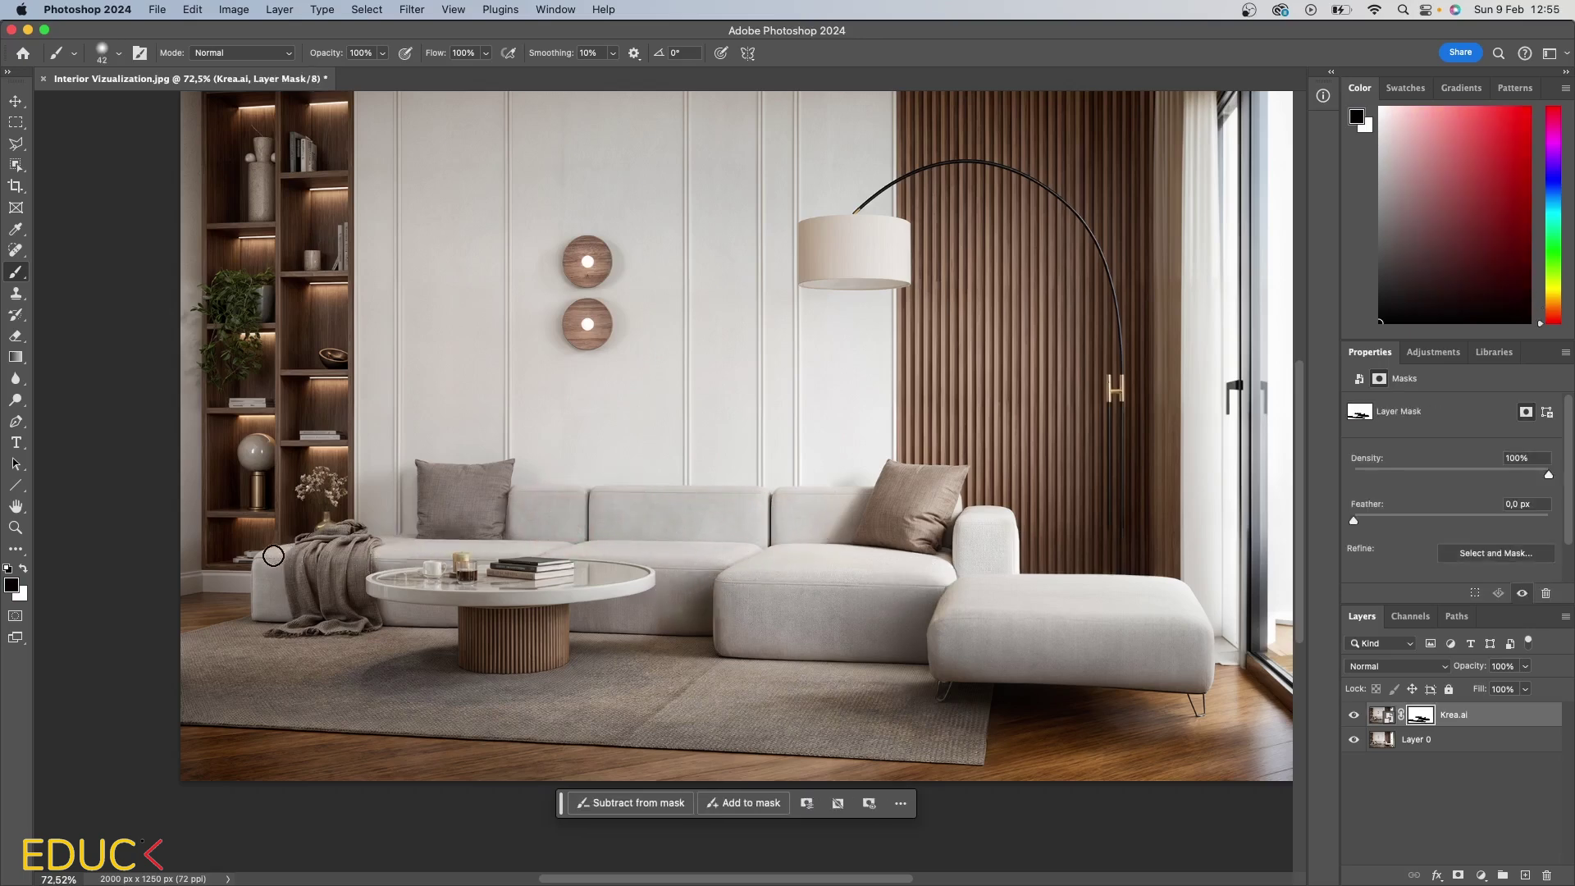
pyautogui.scroll(-4, 832, 588)
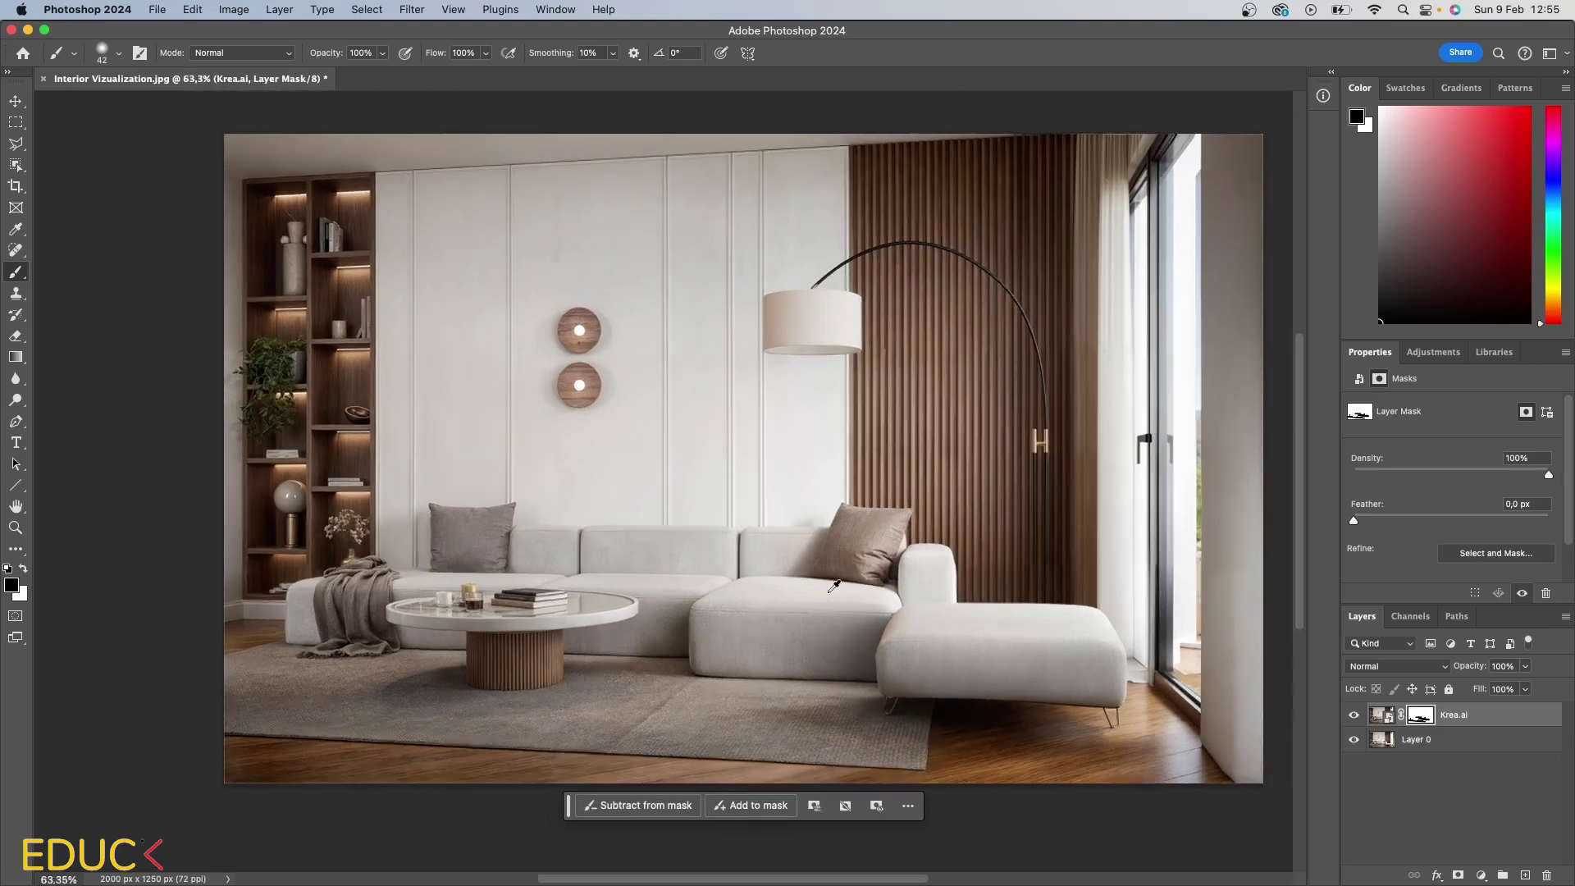
pyautogui.scroll(-2, 780, 518)
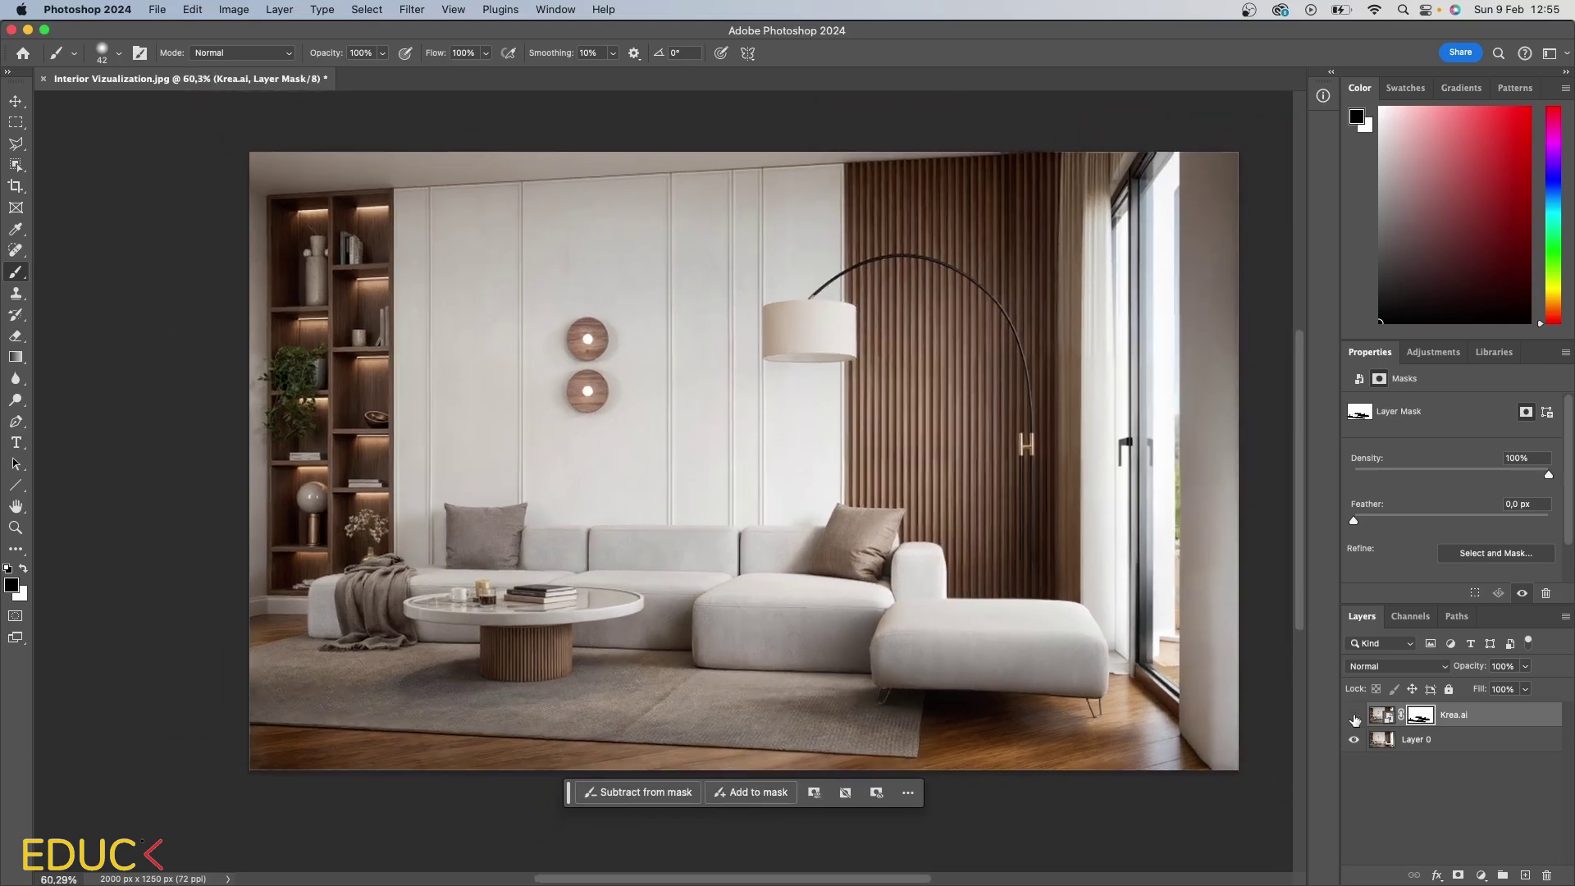
pyautogui.click(1356, 717)
pyautogui.click(1356, 717)
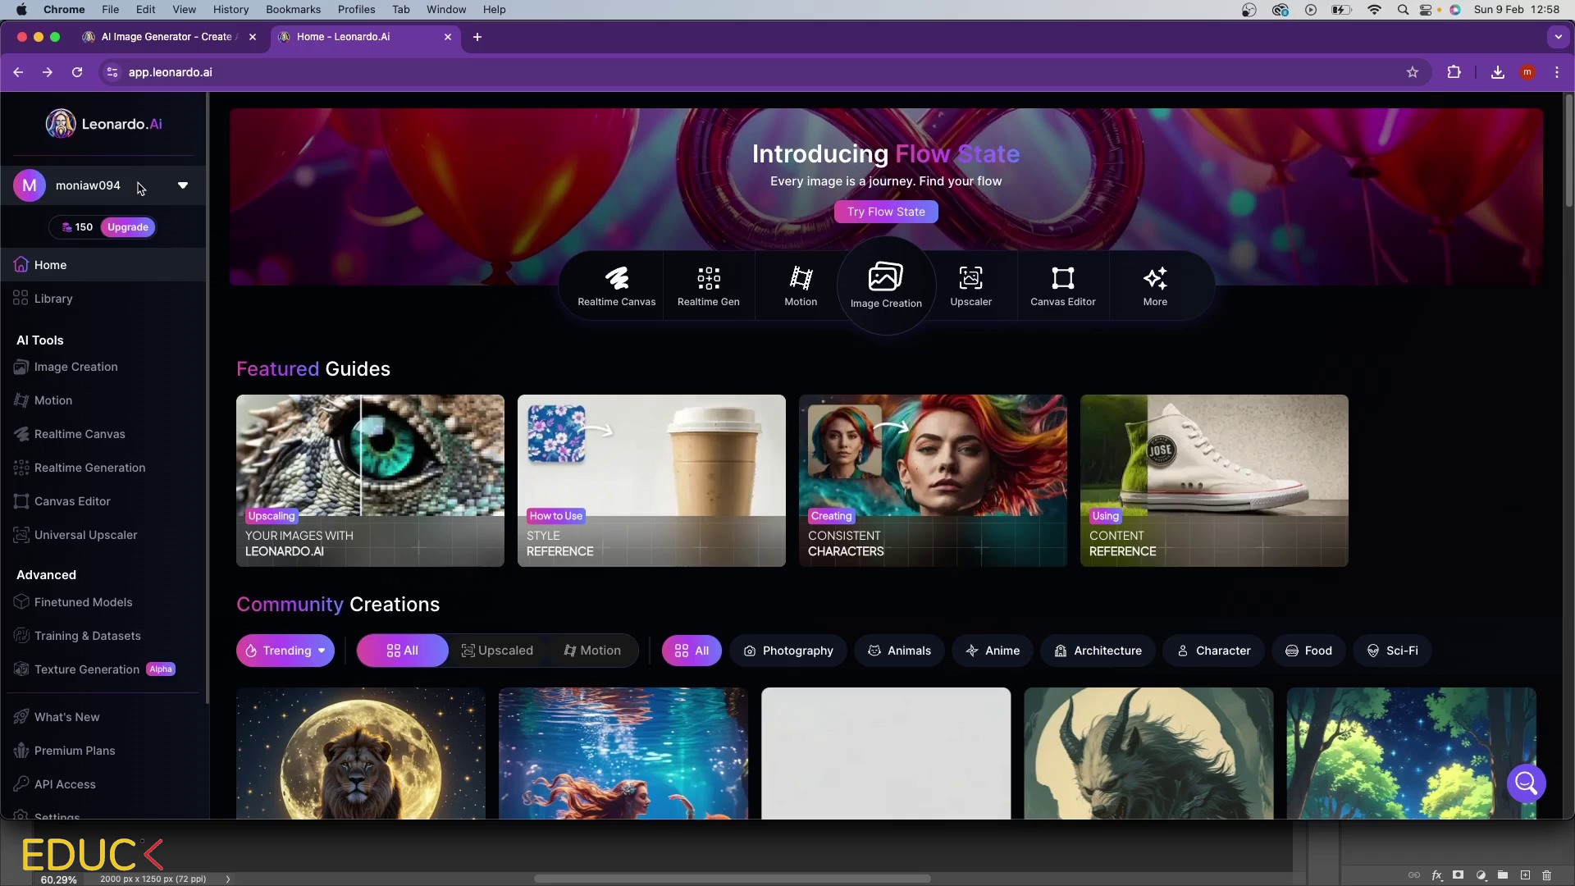
# - Subscribe to Leonardo.Ai's monthly Apprentice plan
pyautogui.click(133, 230)
pyautogui.click(880, 187)
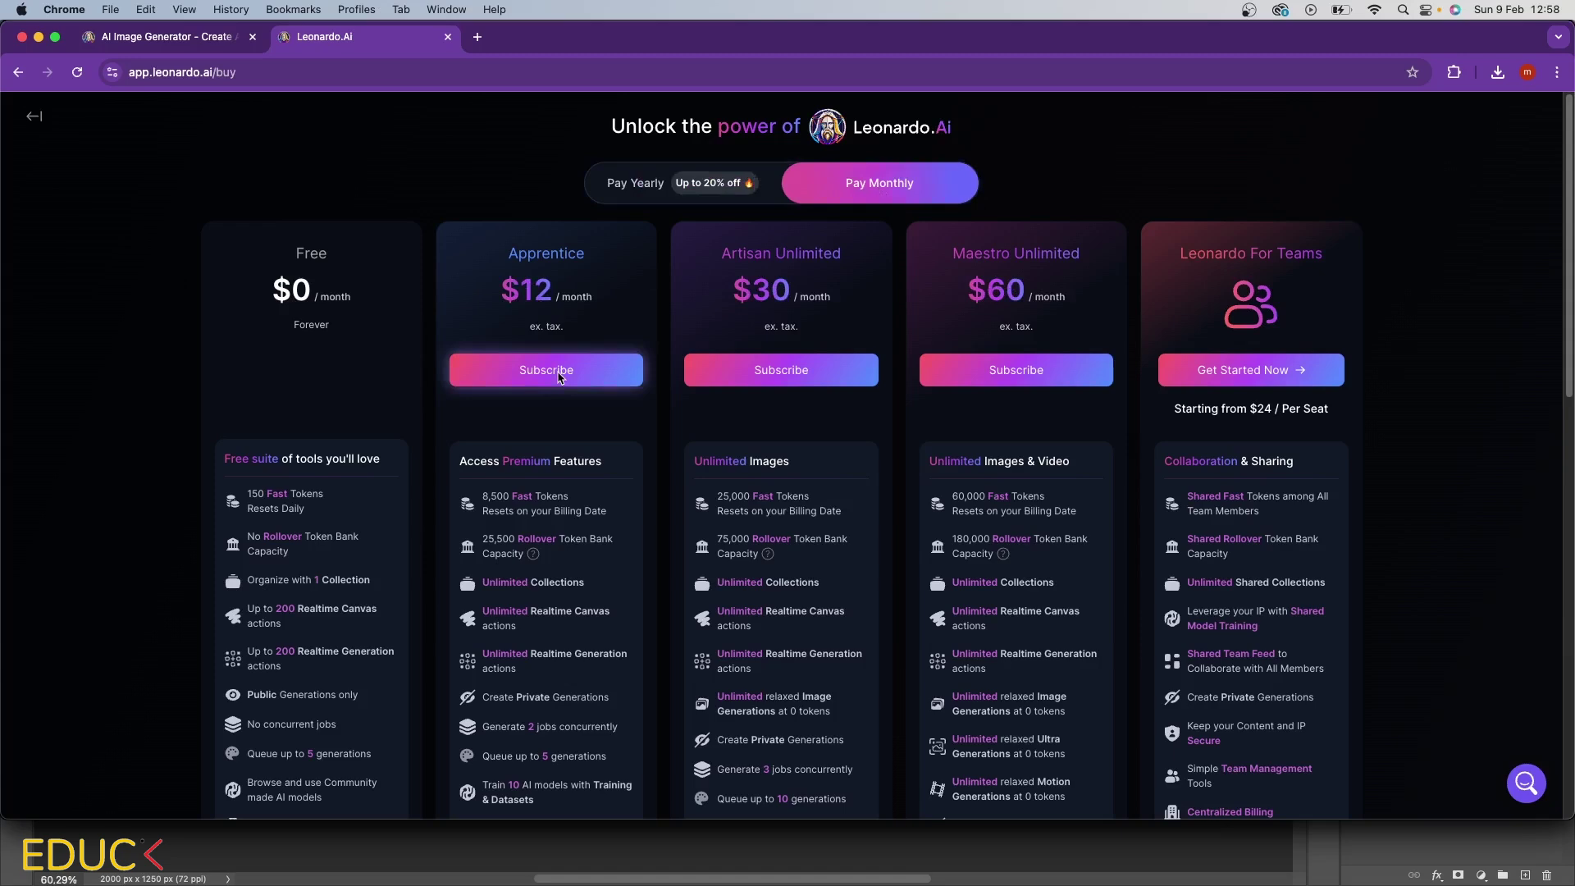
pyautogui.click(545, 370)
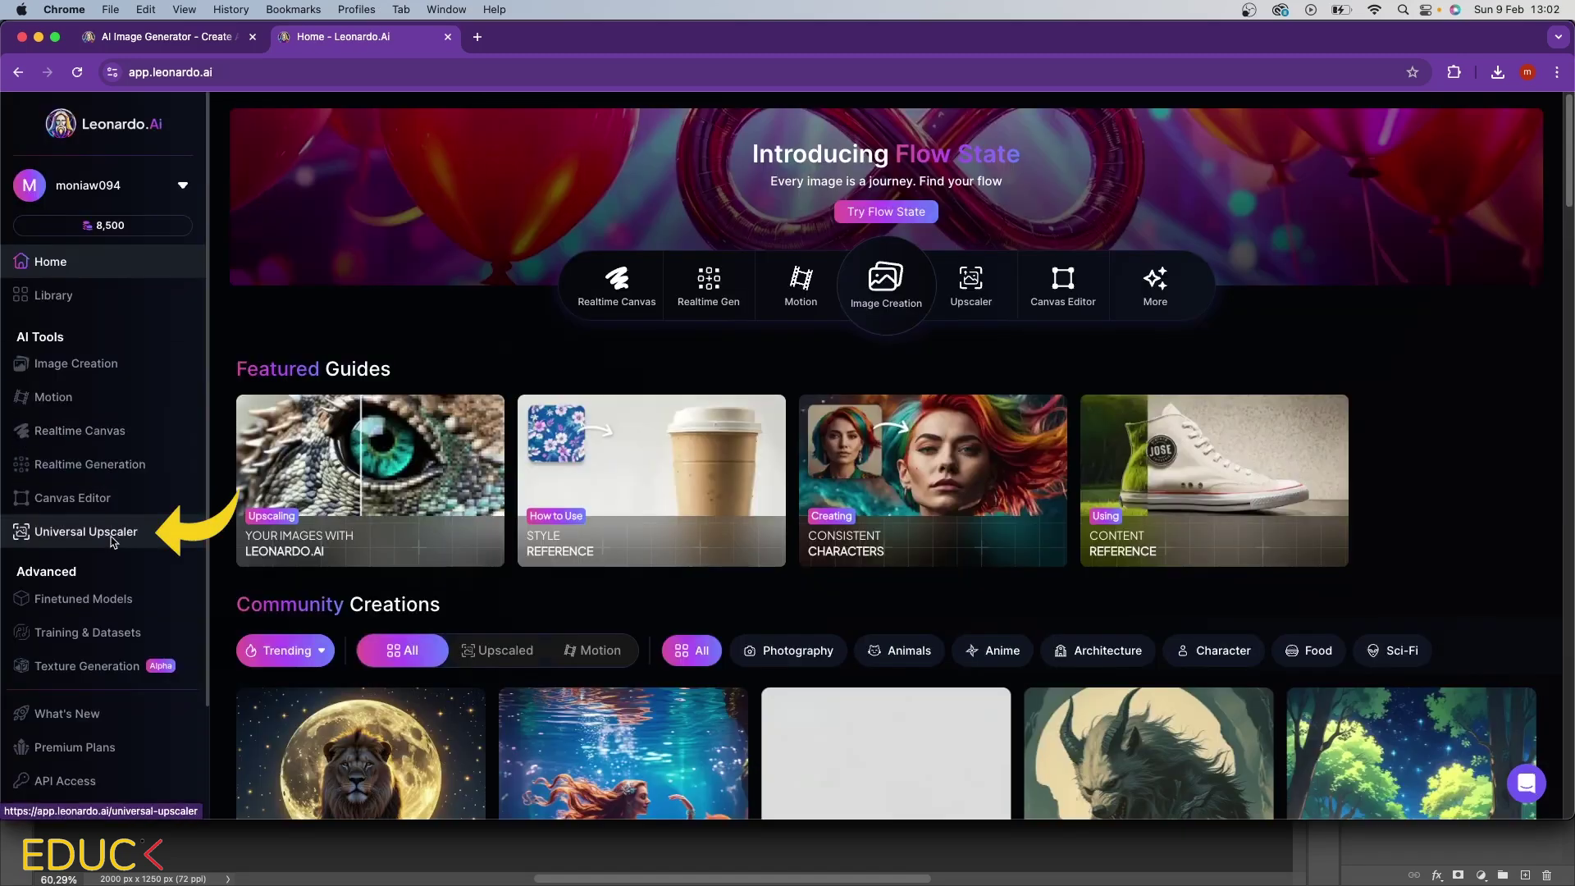
# - Upload Interior Vizualization.jpg as the Universal Upscaler's source image
pyautogui.click(112, 533)
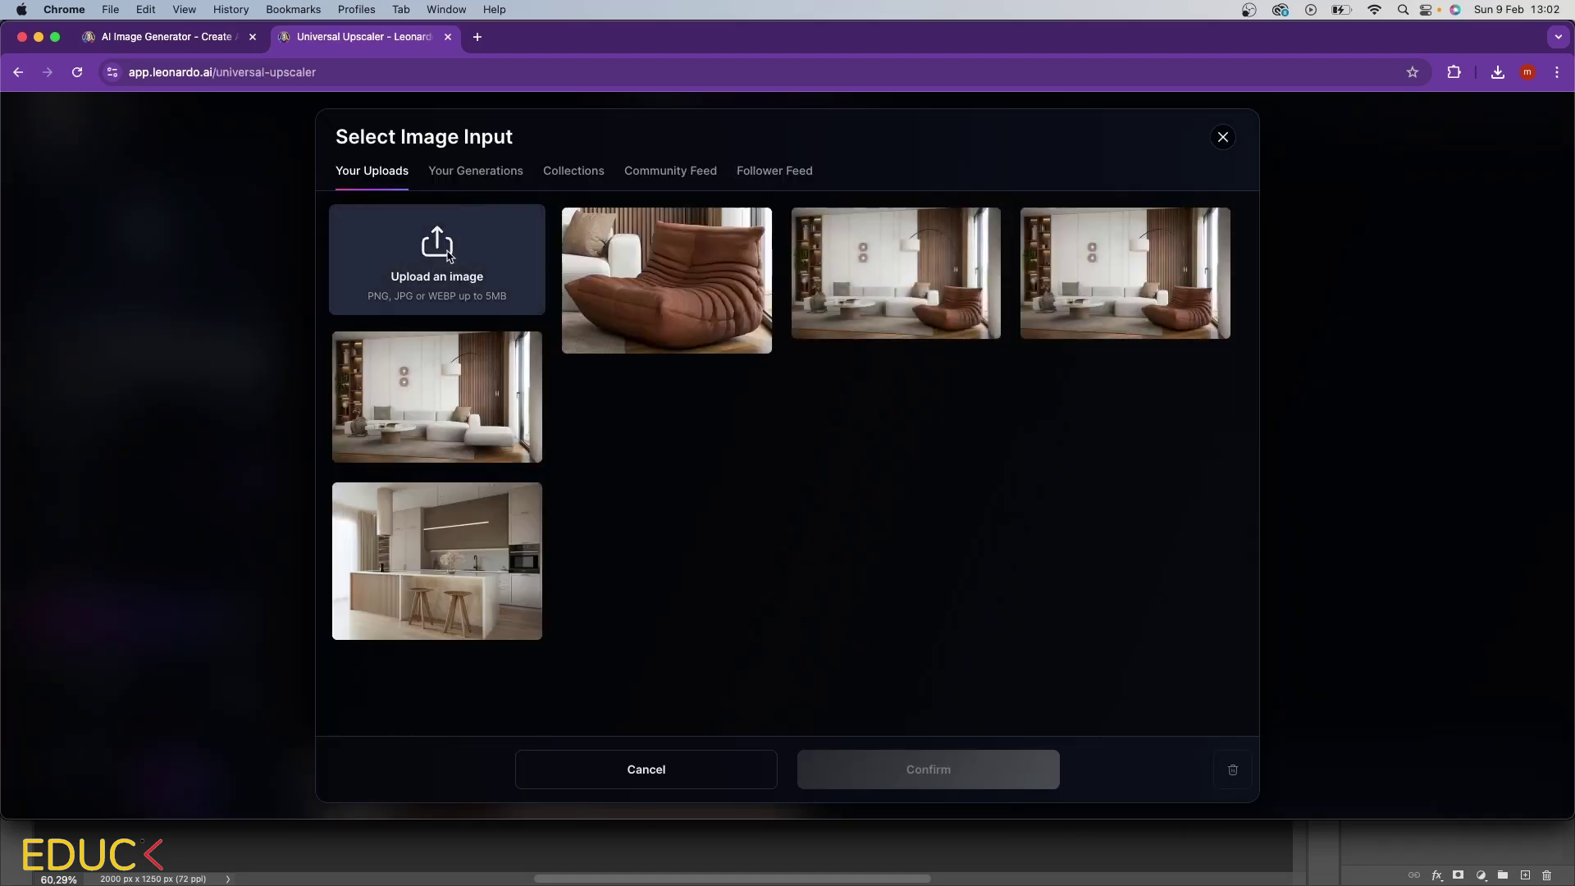
pyautogui.click(450, 256)
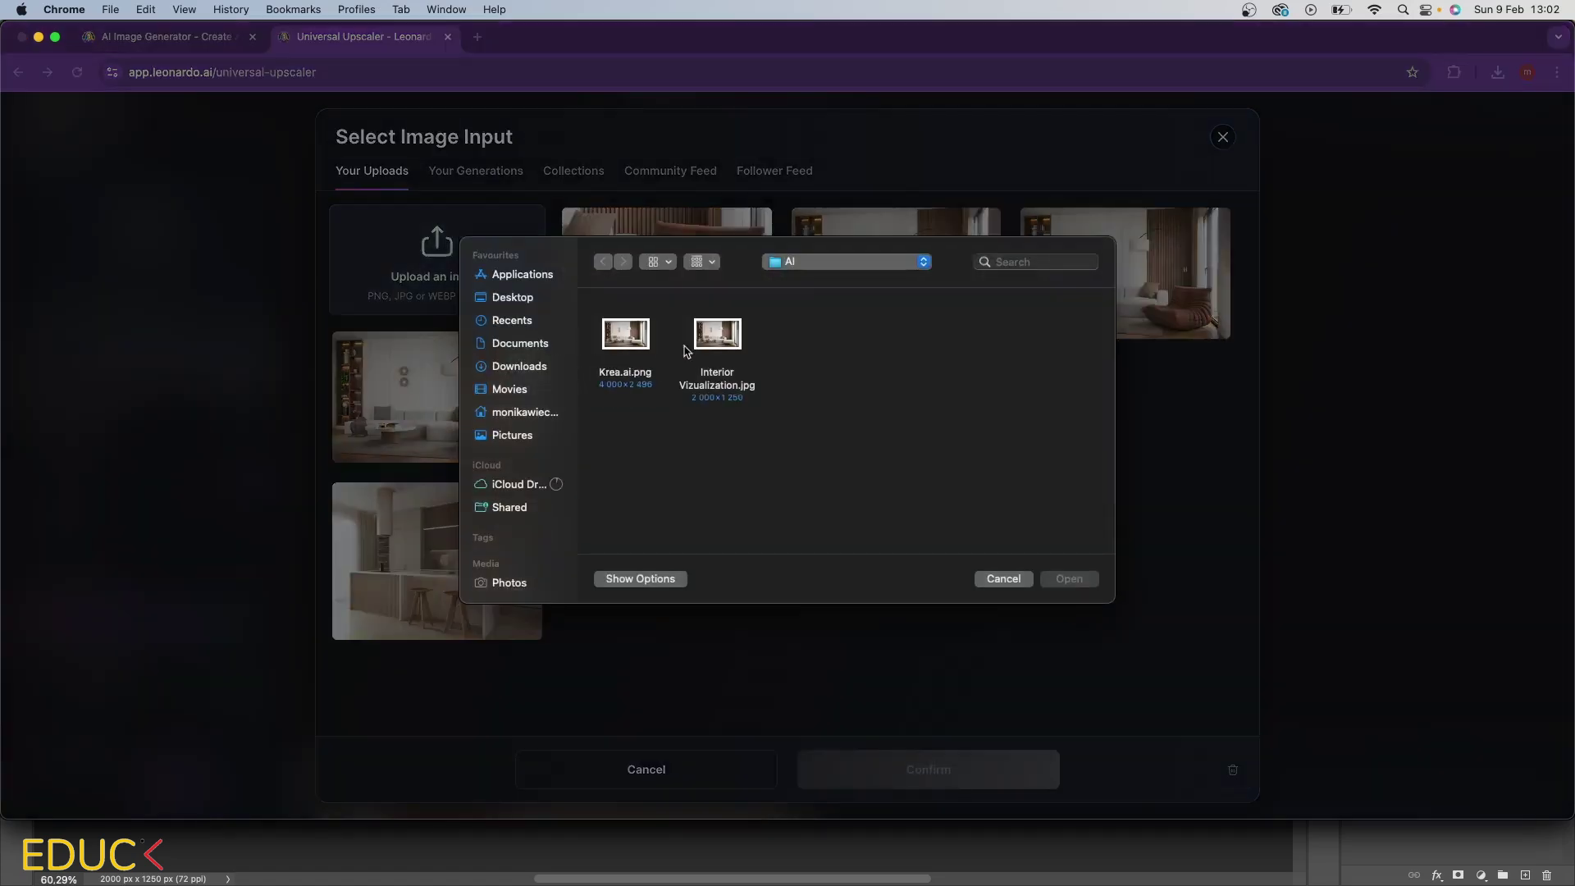
pyautogui.doubleClick(733, 343)
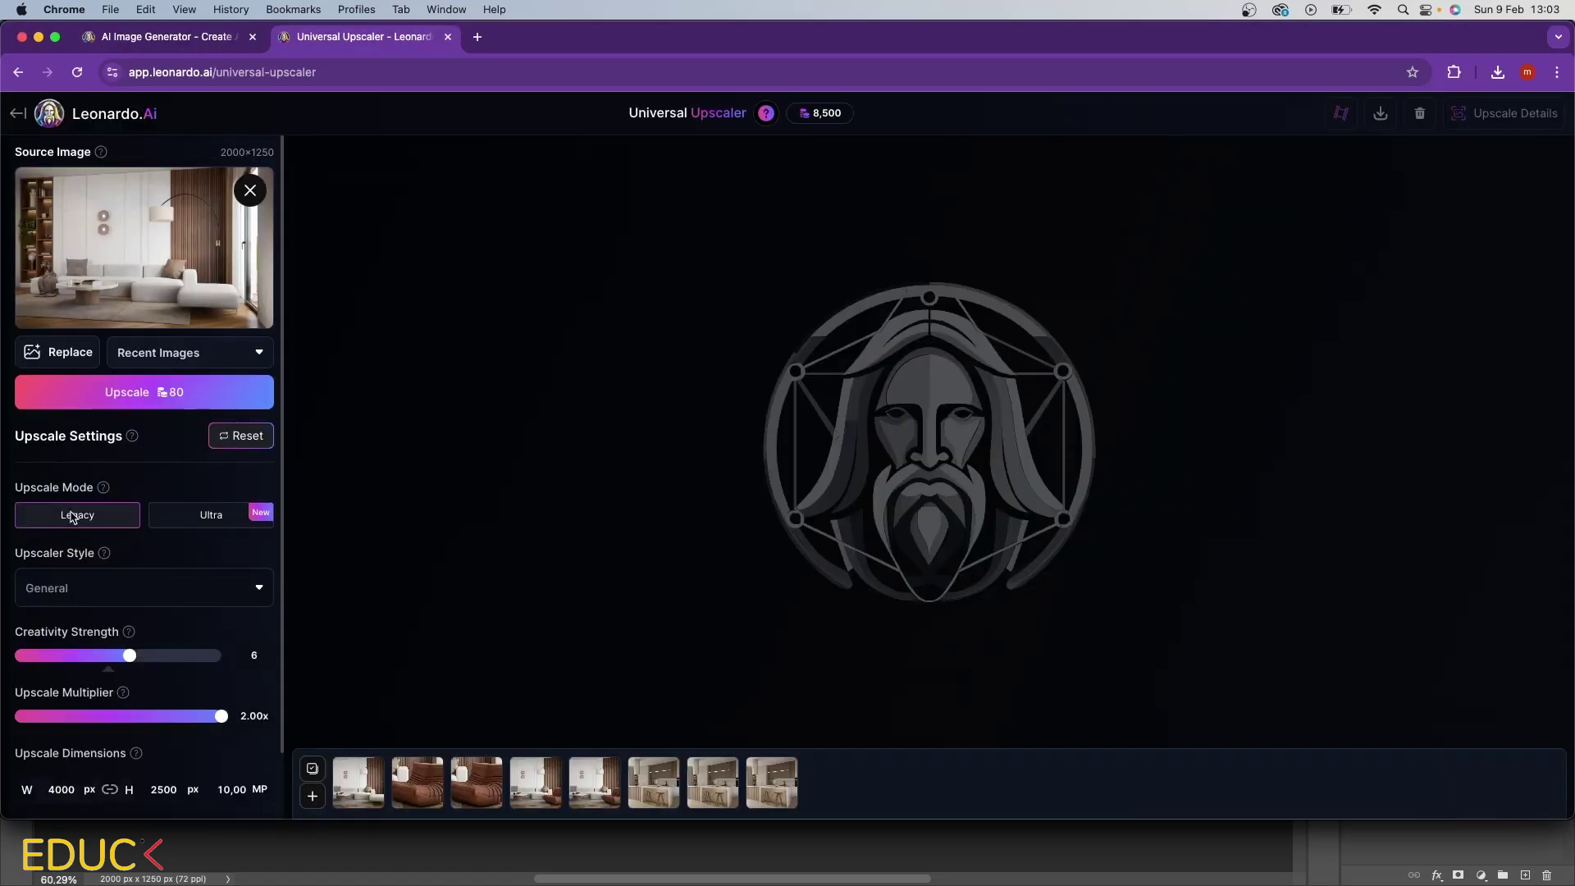
# - Keep the General style with a 2x multiplier and run the Legacy upscale
pyautogui.click(91, 587)
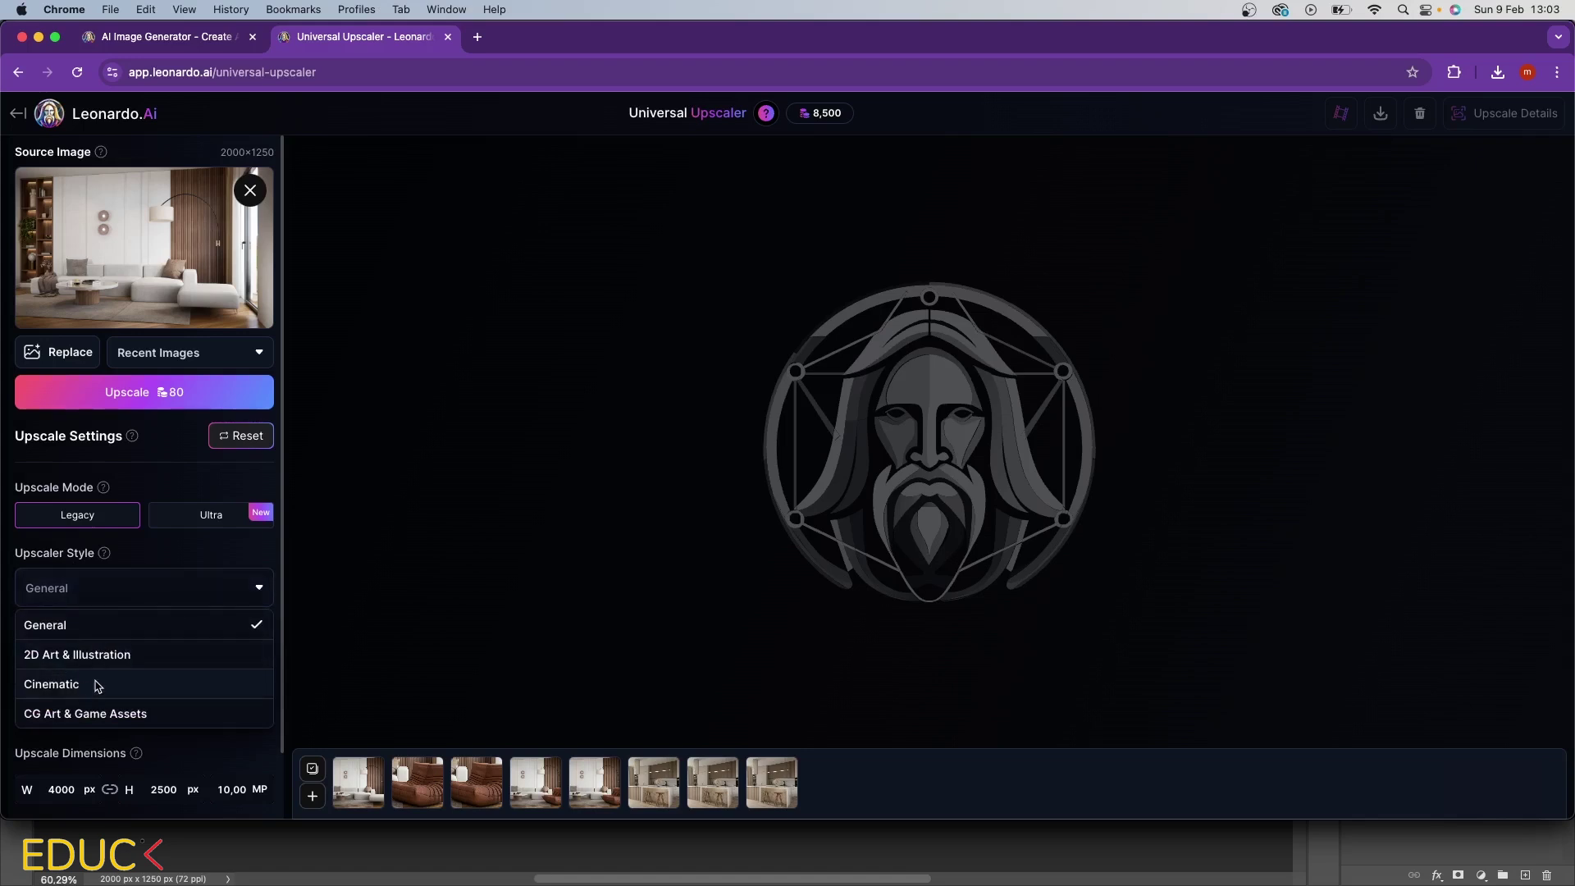
pyautogui.click(105, 588)
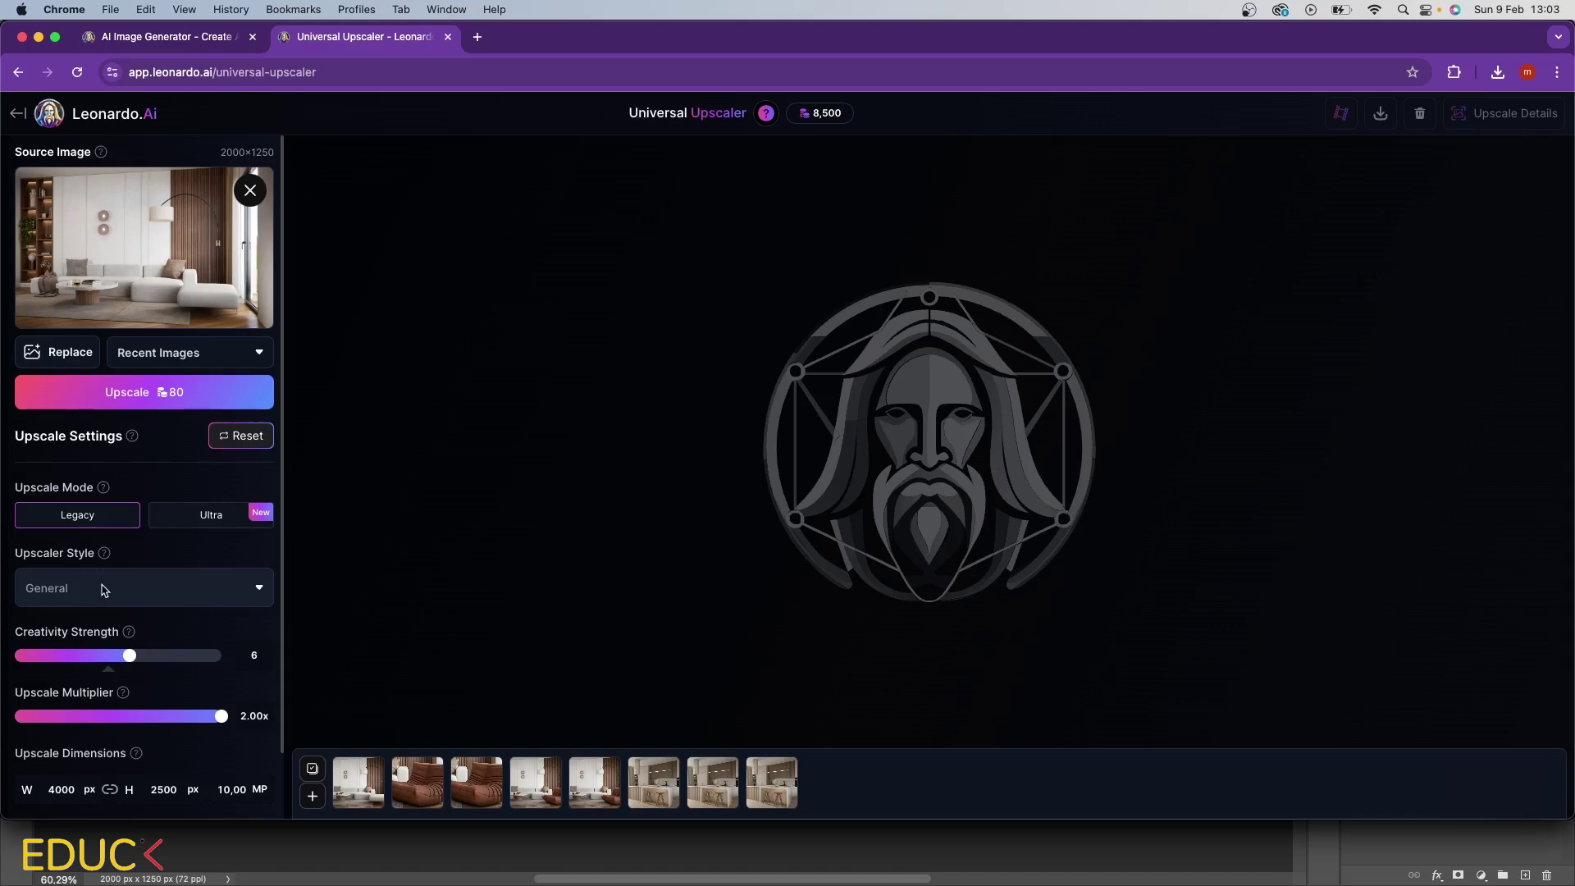
pyautogui.scroll(-1, 186, 633)
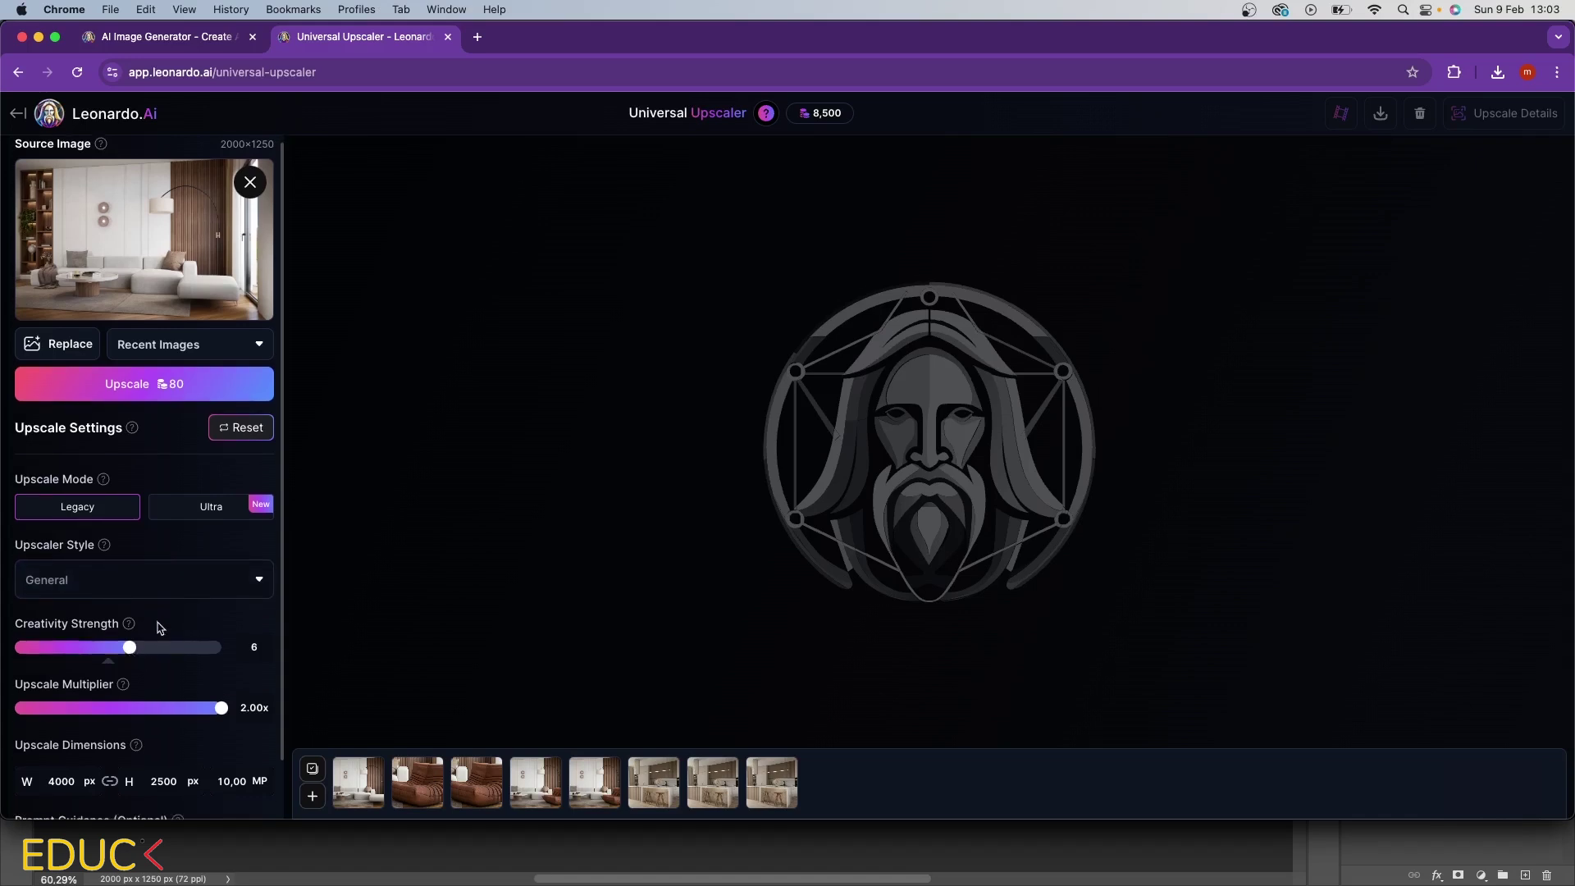
pyautogui.scroll(-3, 157, 629)
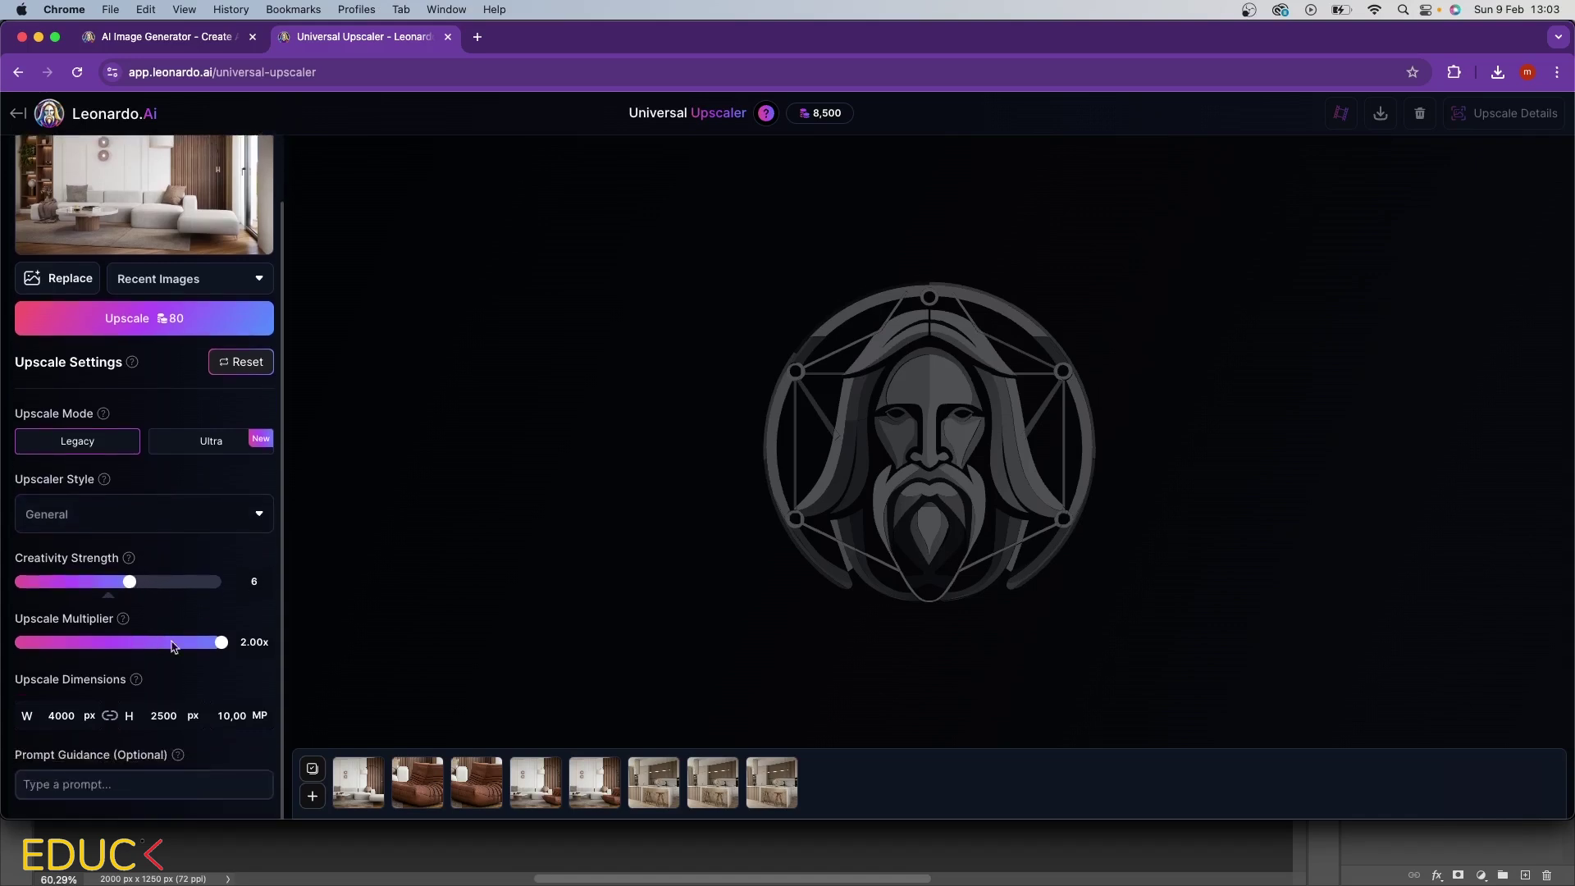
pyautogui.moveTo(221, 642)
pyautogui.mouseDown()
pyautogui.moveTo(18, 642)
pyautogui.moveTo(218, 642)
pyautogui.mouseUp()
pyautogui.click(156, 320)
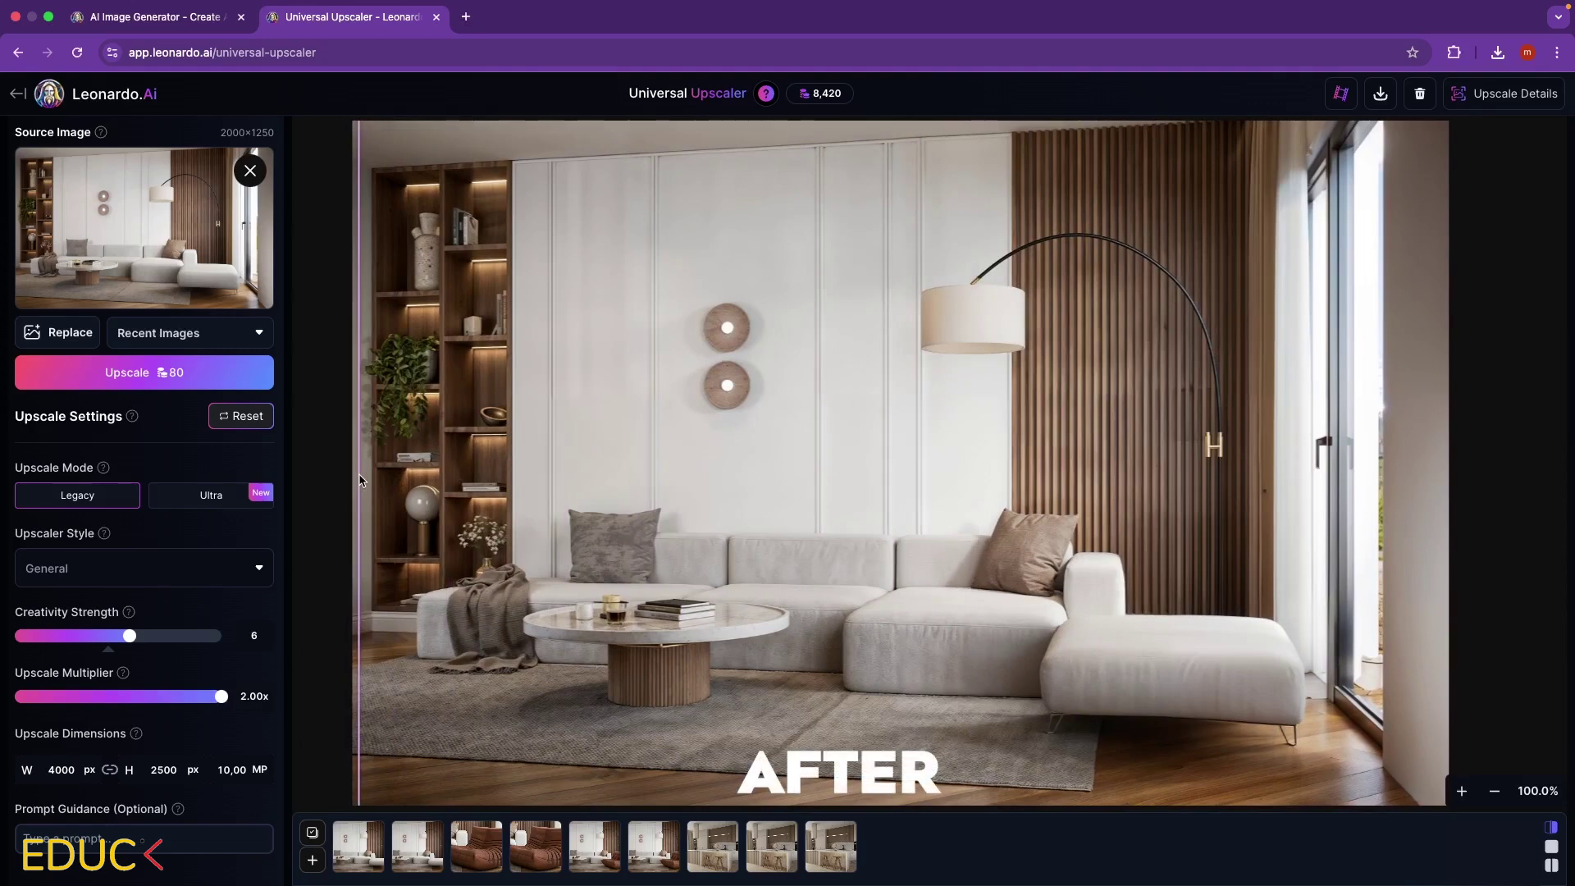
# - Drag the comparison slider to show the original render beside the Legacy upscale
pyautogui.moveTo(357, 474)
pyautogui.mouseDown()
pyautogui.moveTo(1280, 575)
pyautogui.moveTo(927, 563)
pyautogui.mouseUp()
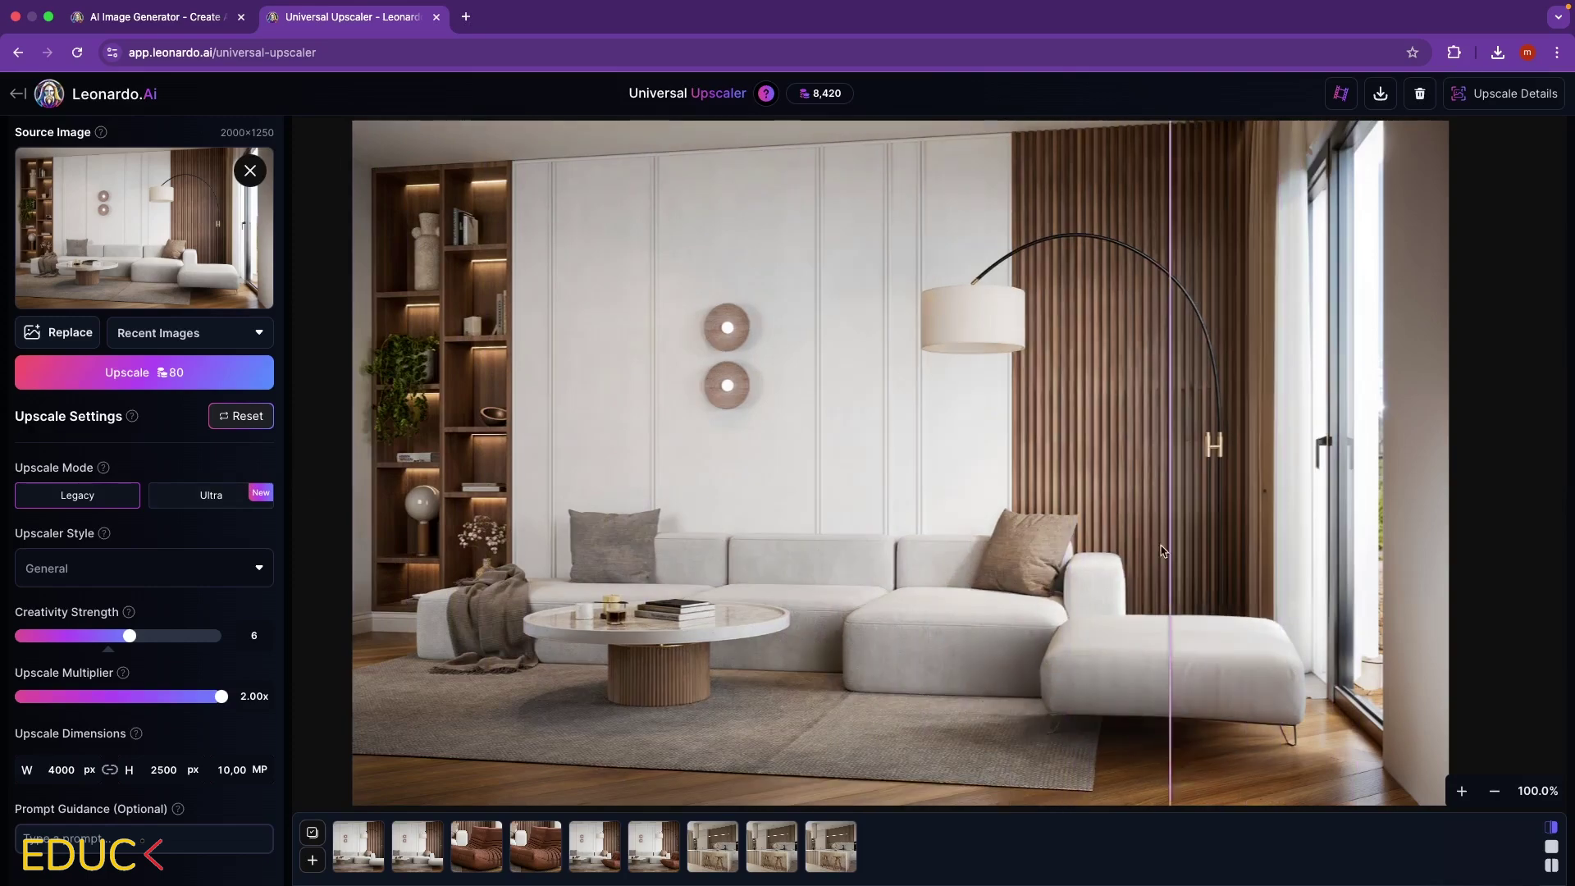
pyautogui.scroll(1, 874, 616)
pyautogui.scroll(3, 875, 612)
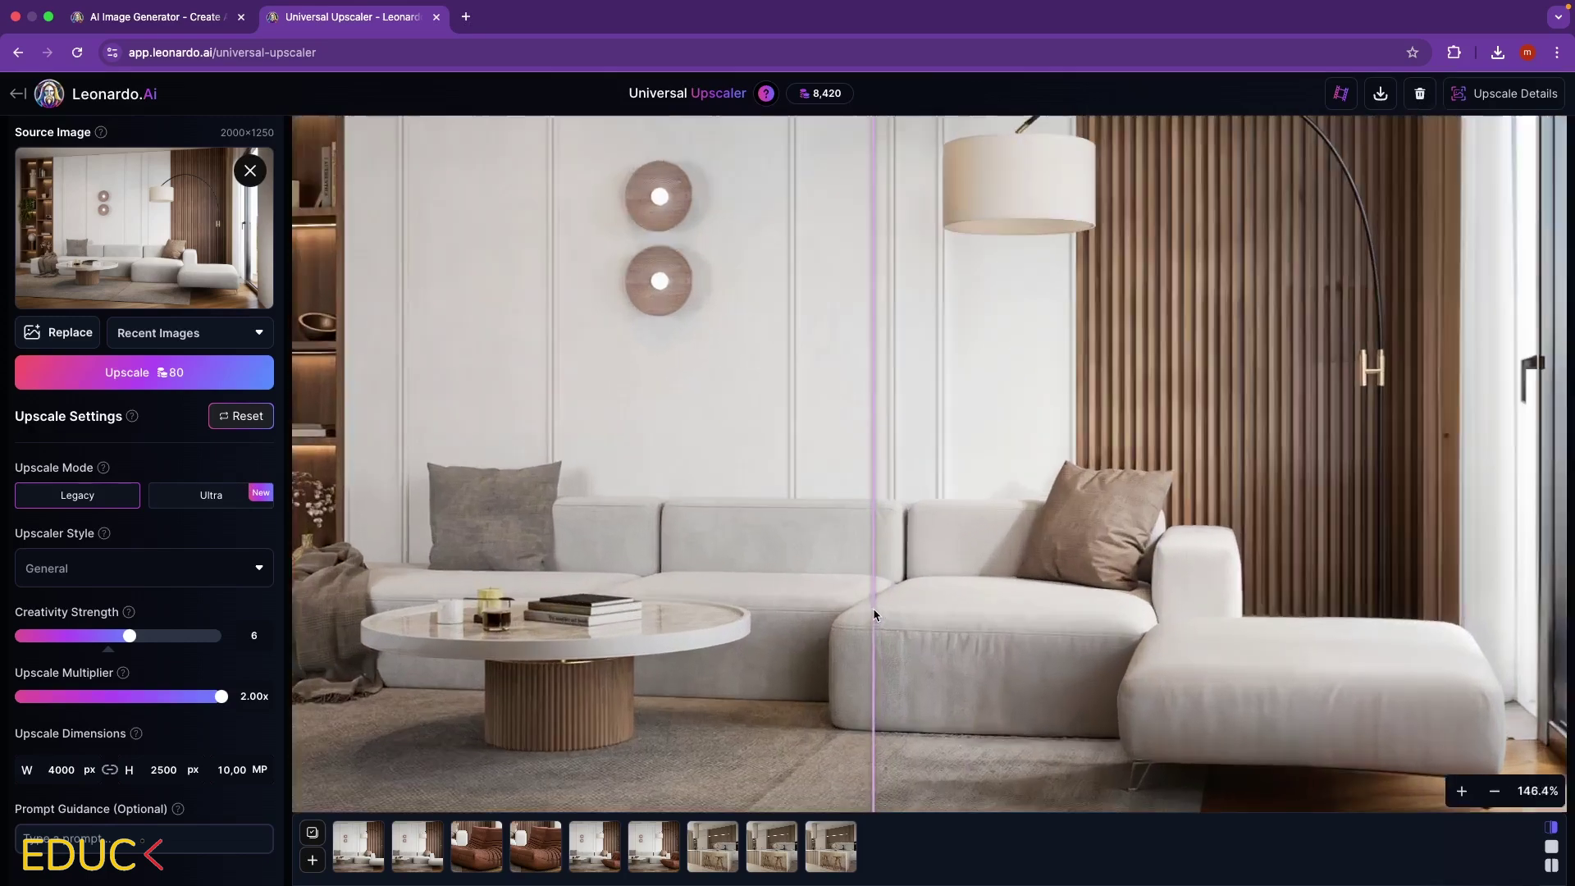
pyautogui.scroll(5, 960, 622)
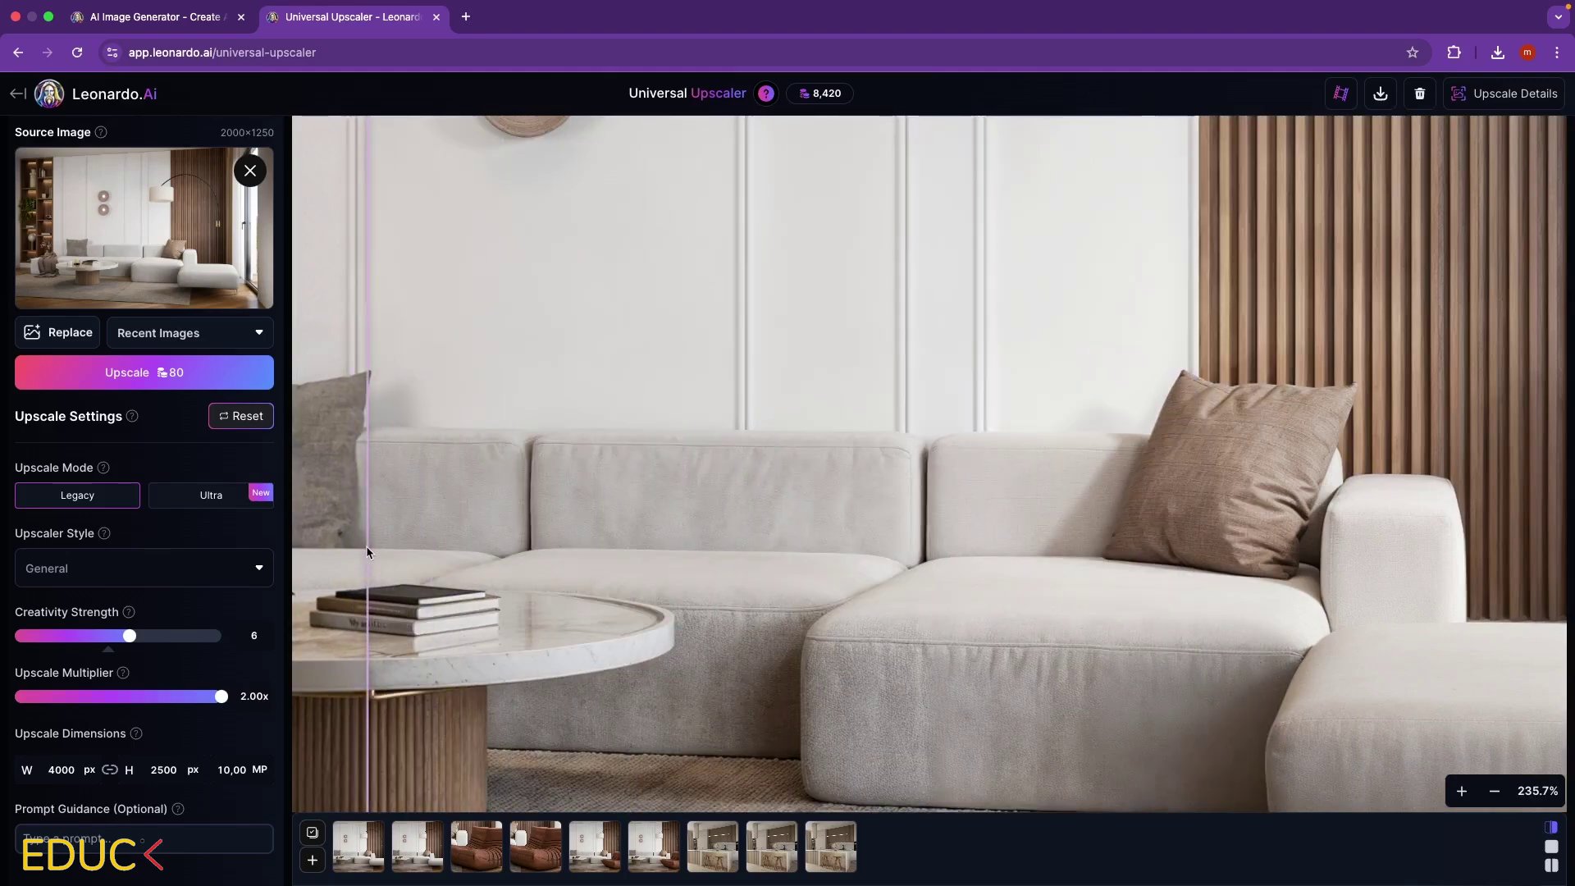
pyautogui.scroll(-5, 960, 543)
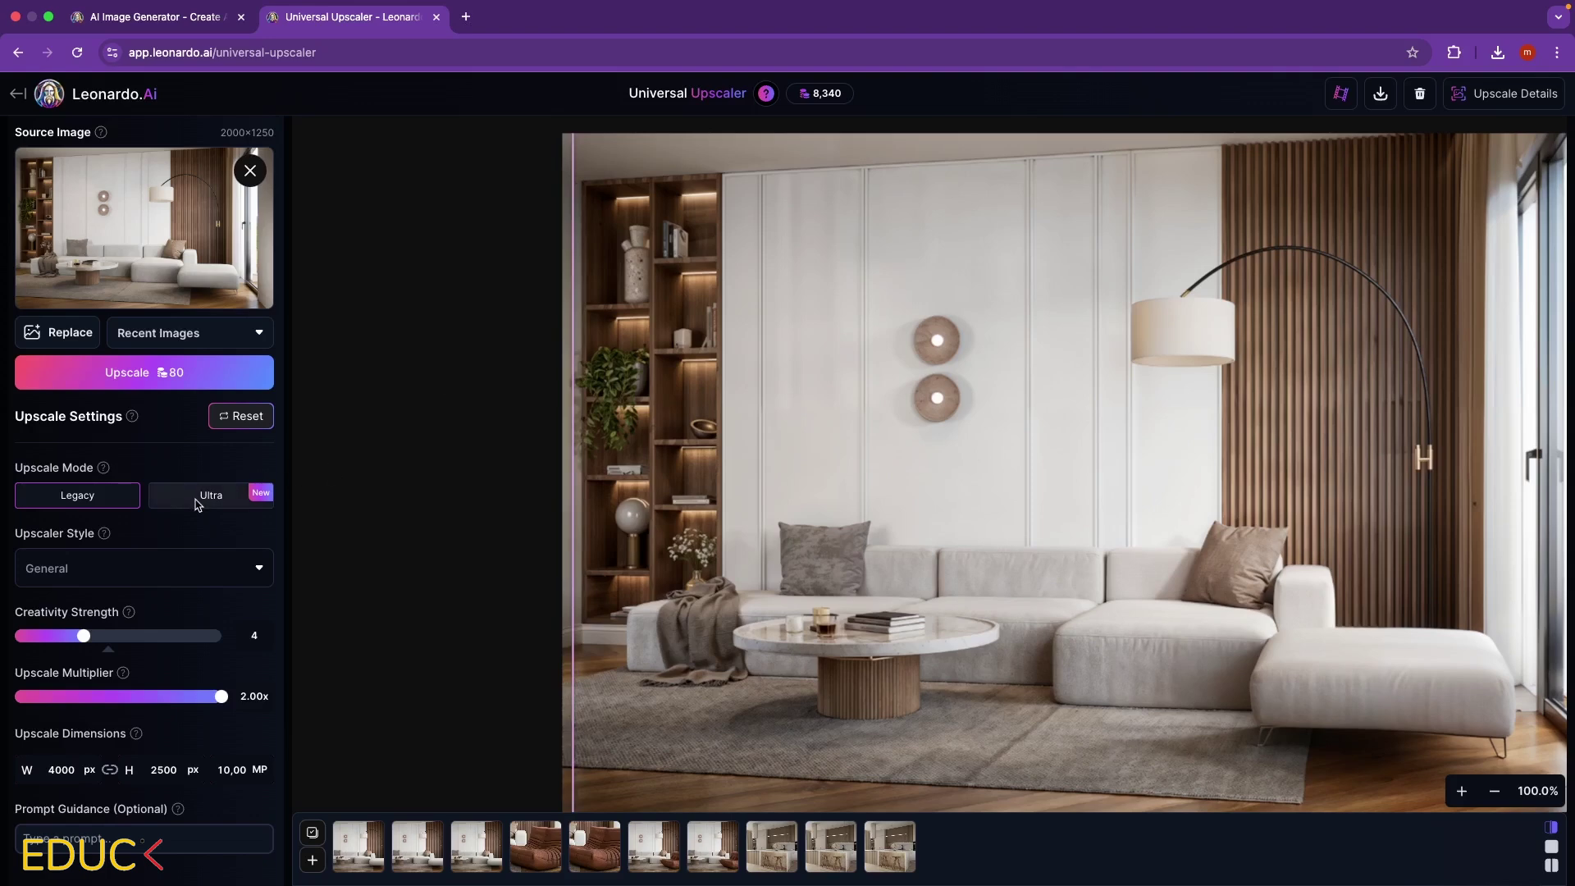
# - Upscale the living room in Leonardo Ultra mode with Realistic style after reviewing the advanced sliders
pyautogui.click(211, 499)
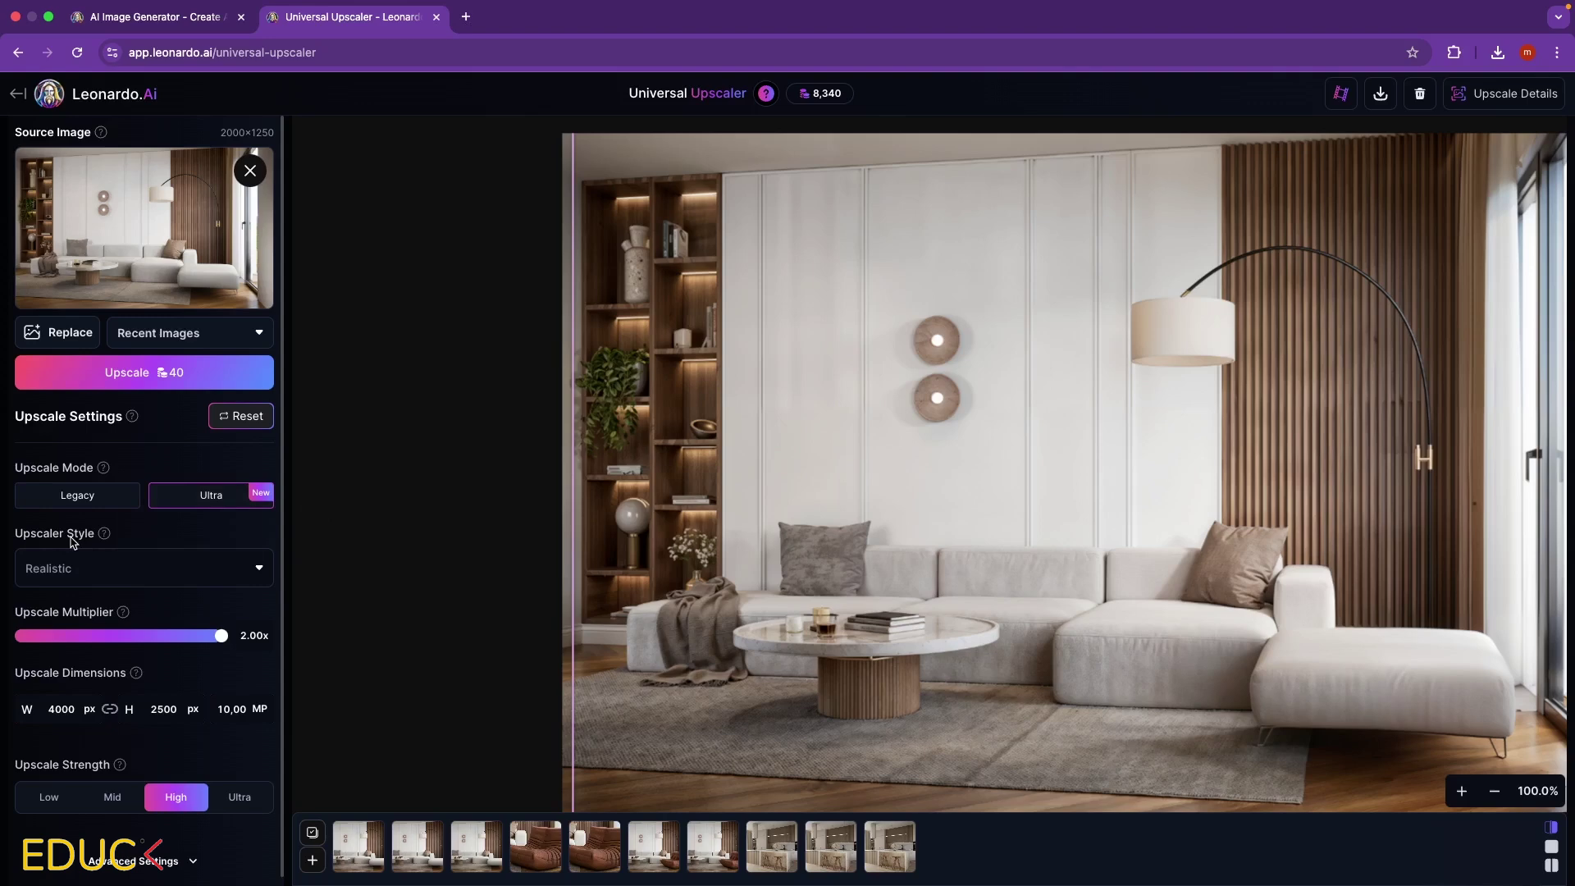
pyautogui.click(86, 576)
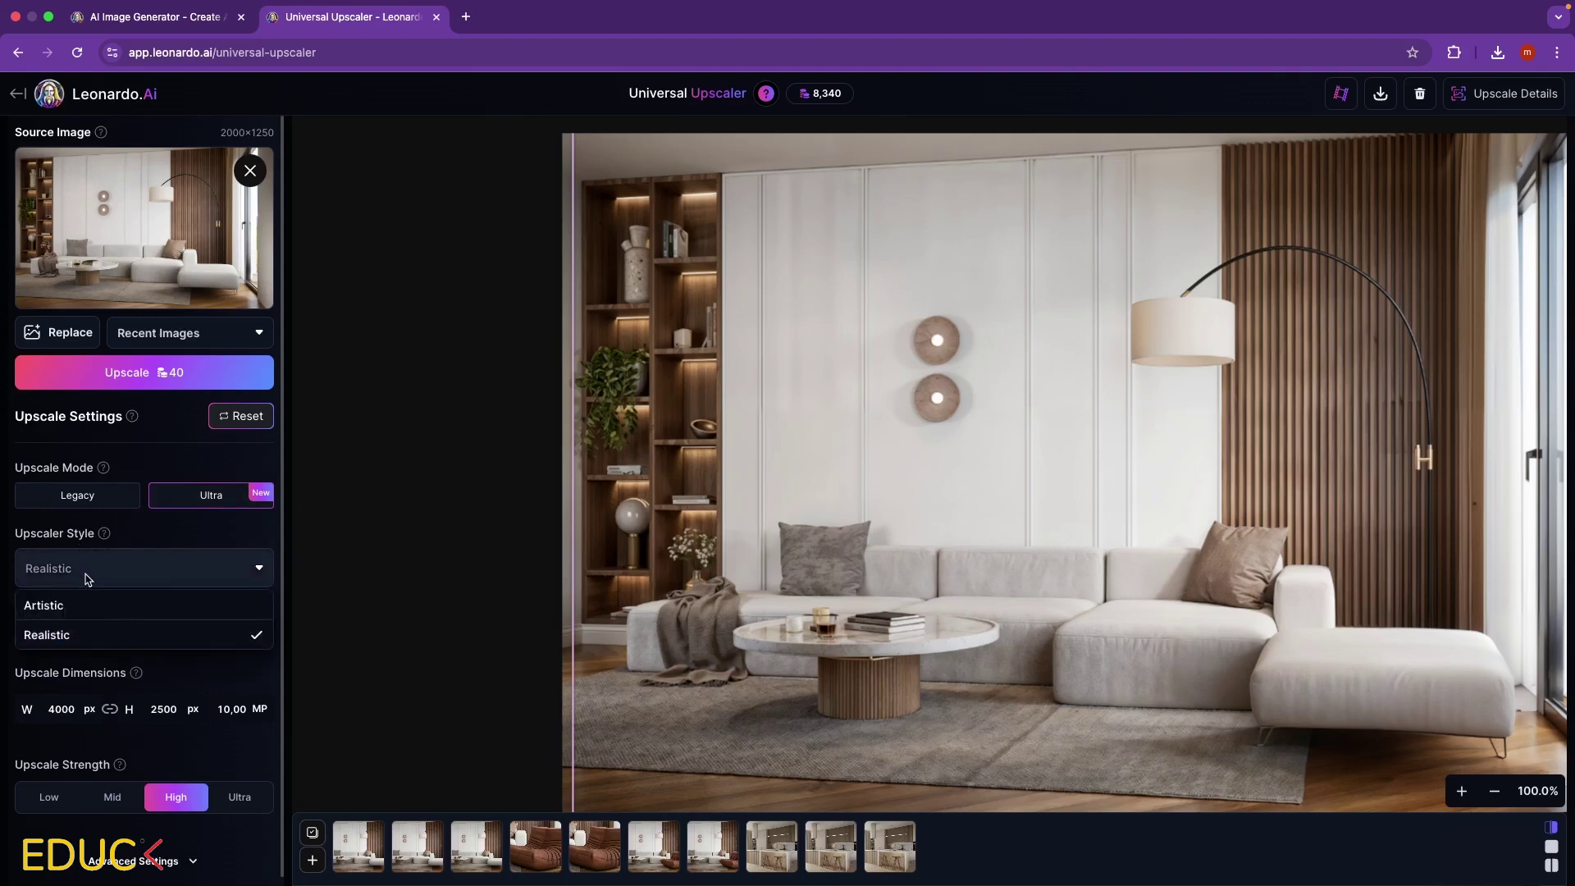
pyautogui.click(86, 575)
pyautogui.scroll(-1, 148, 573)
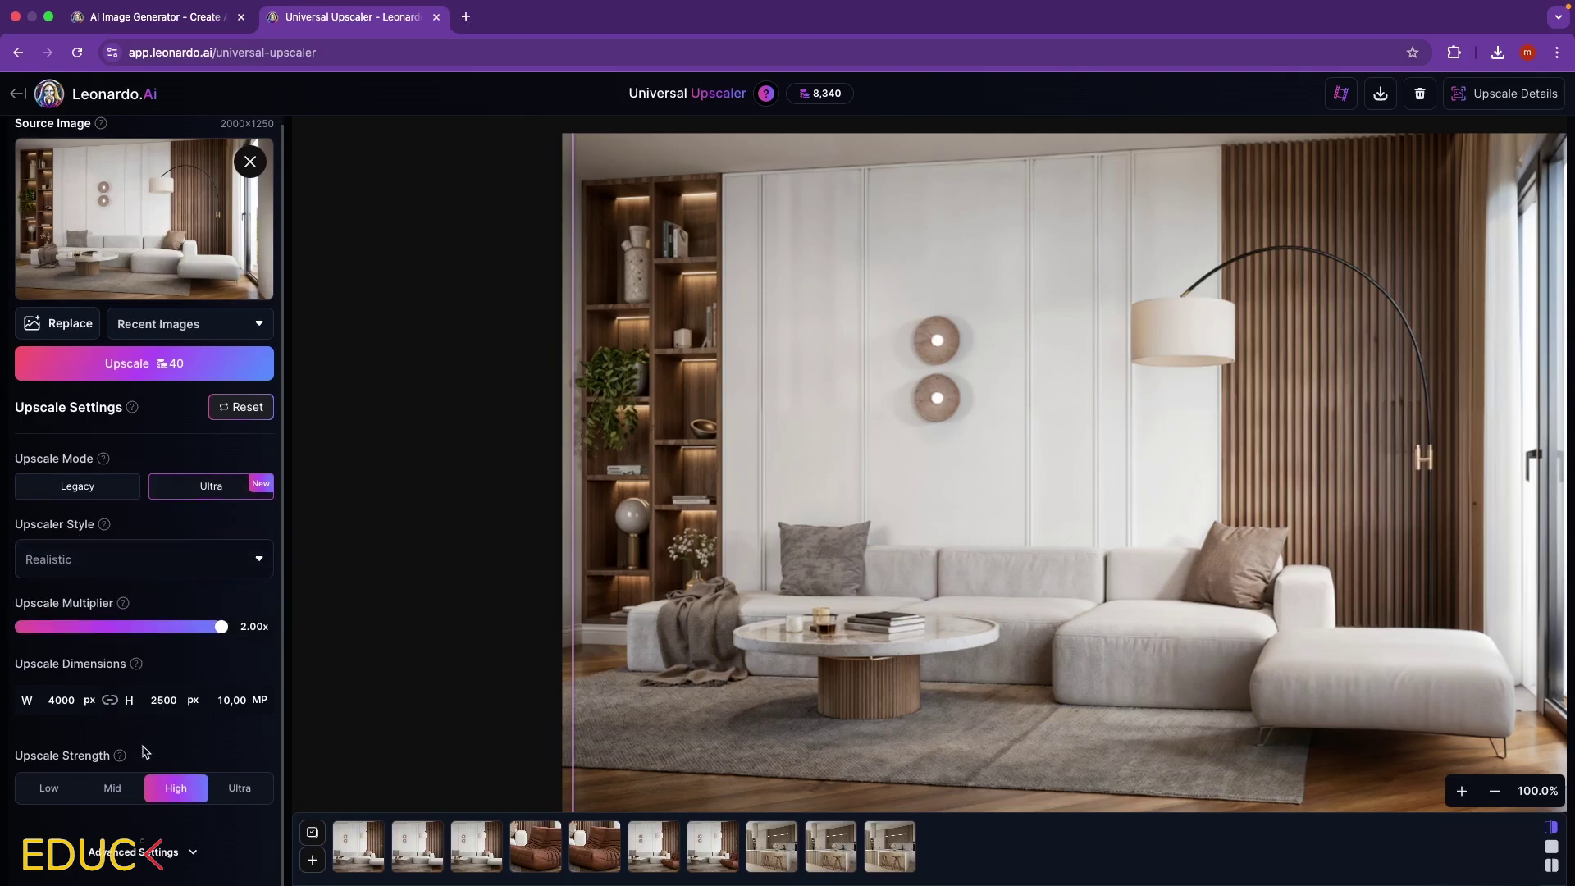
pyautogui.click(167, 854)
pyautogui.scroll(-2, 219, 821)
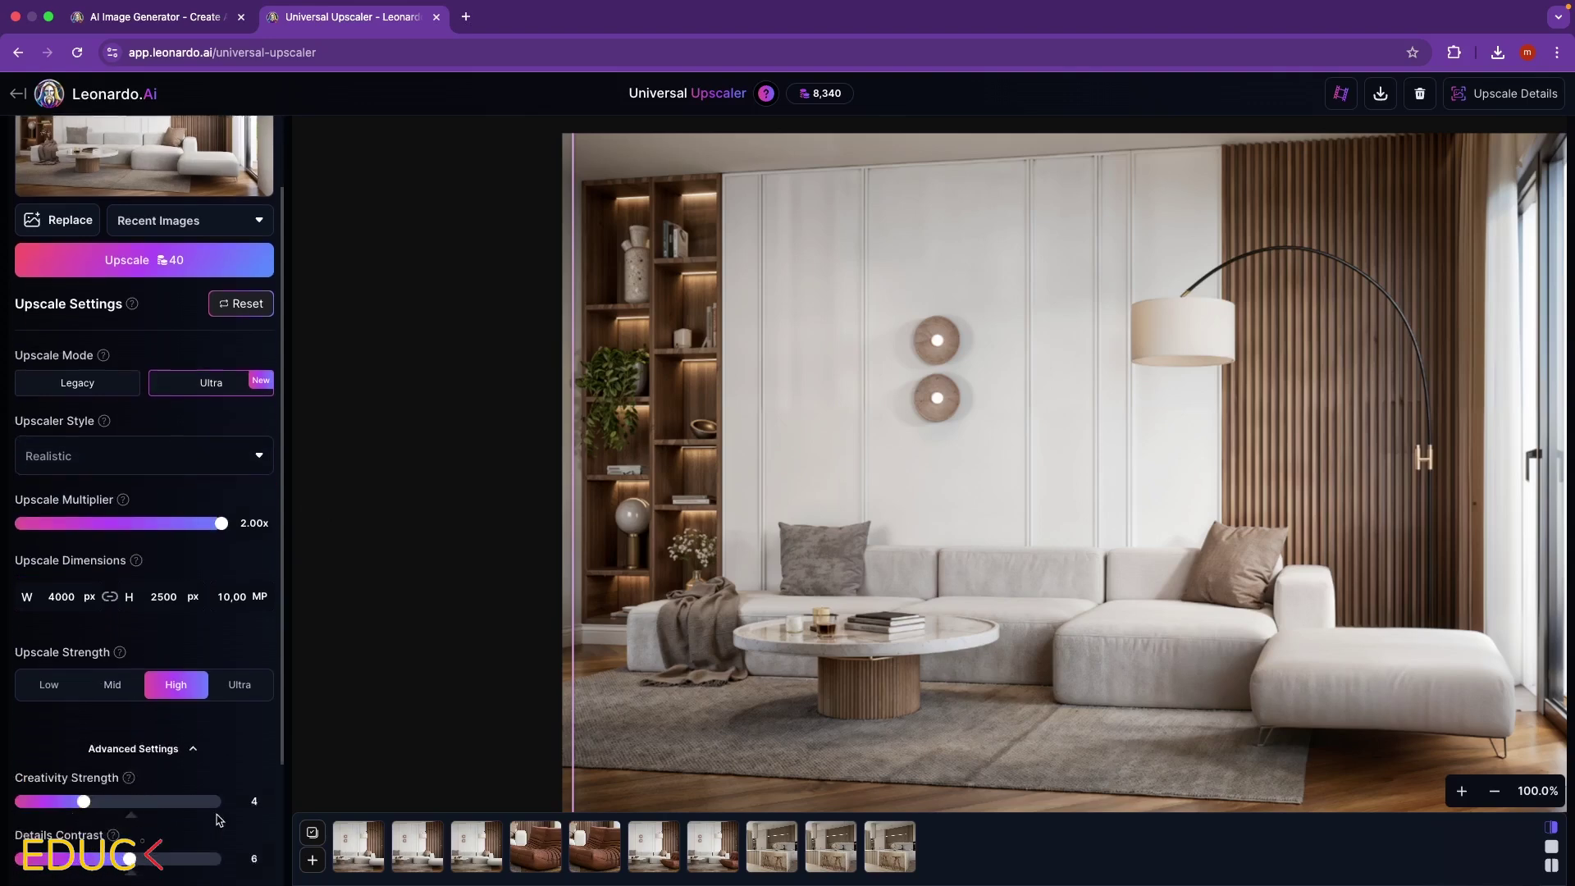
pyautogui.scroll(-1, 217, 820)
pyautogui.scroll(-1, 216, 820)
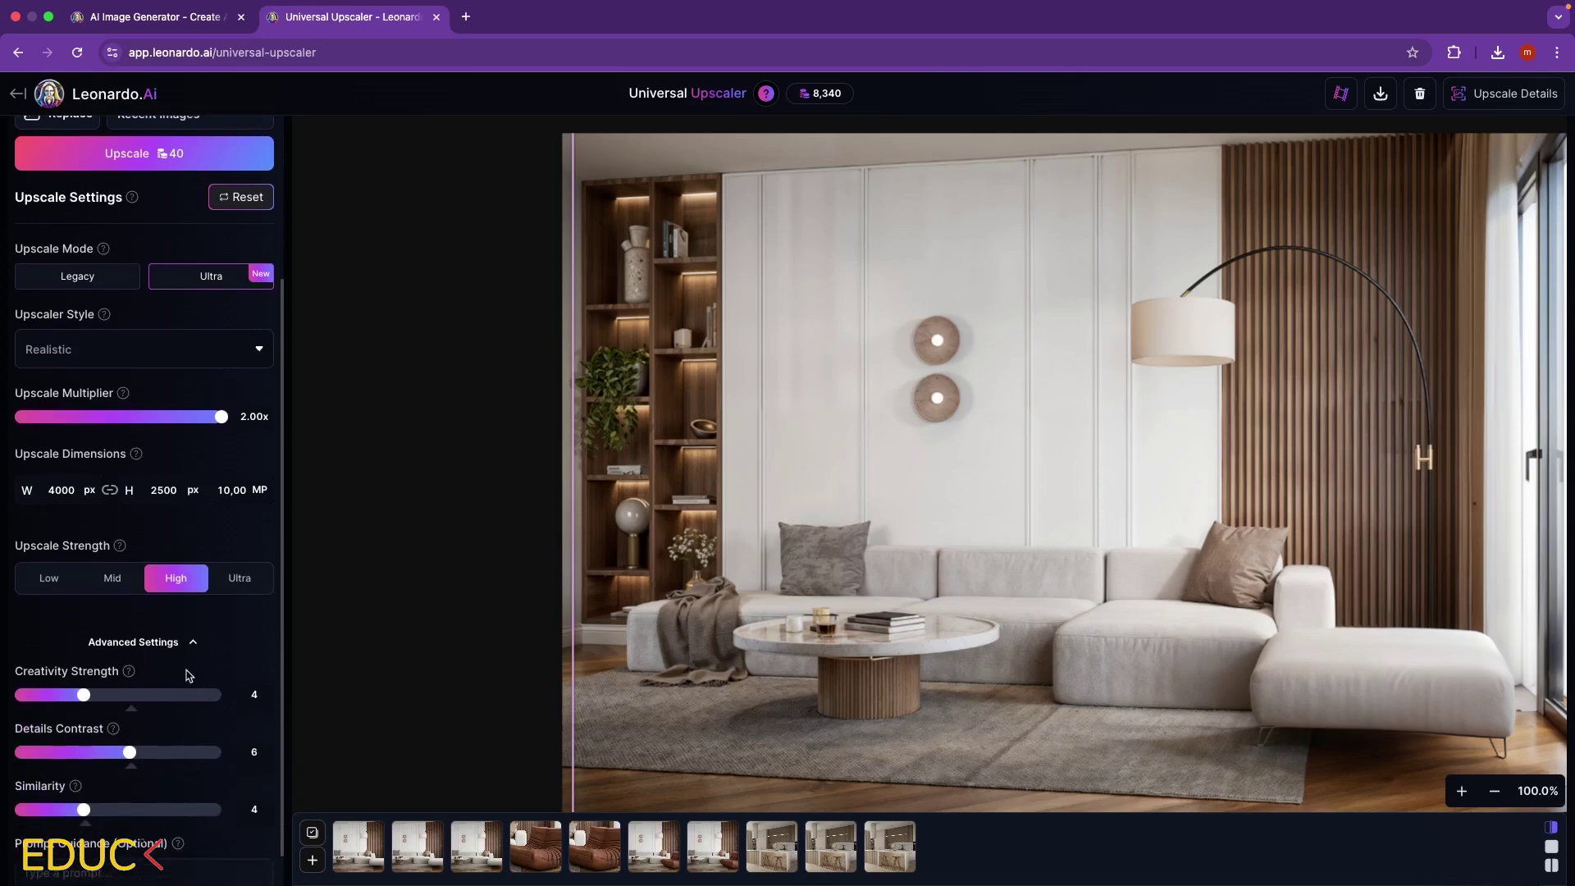
pyautogui.scroll(-1, 183, 650)
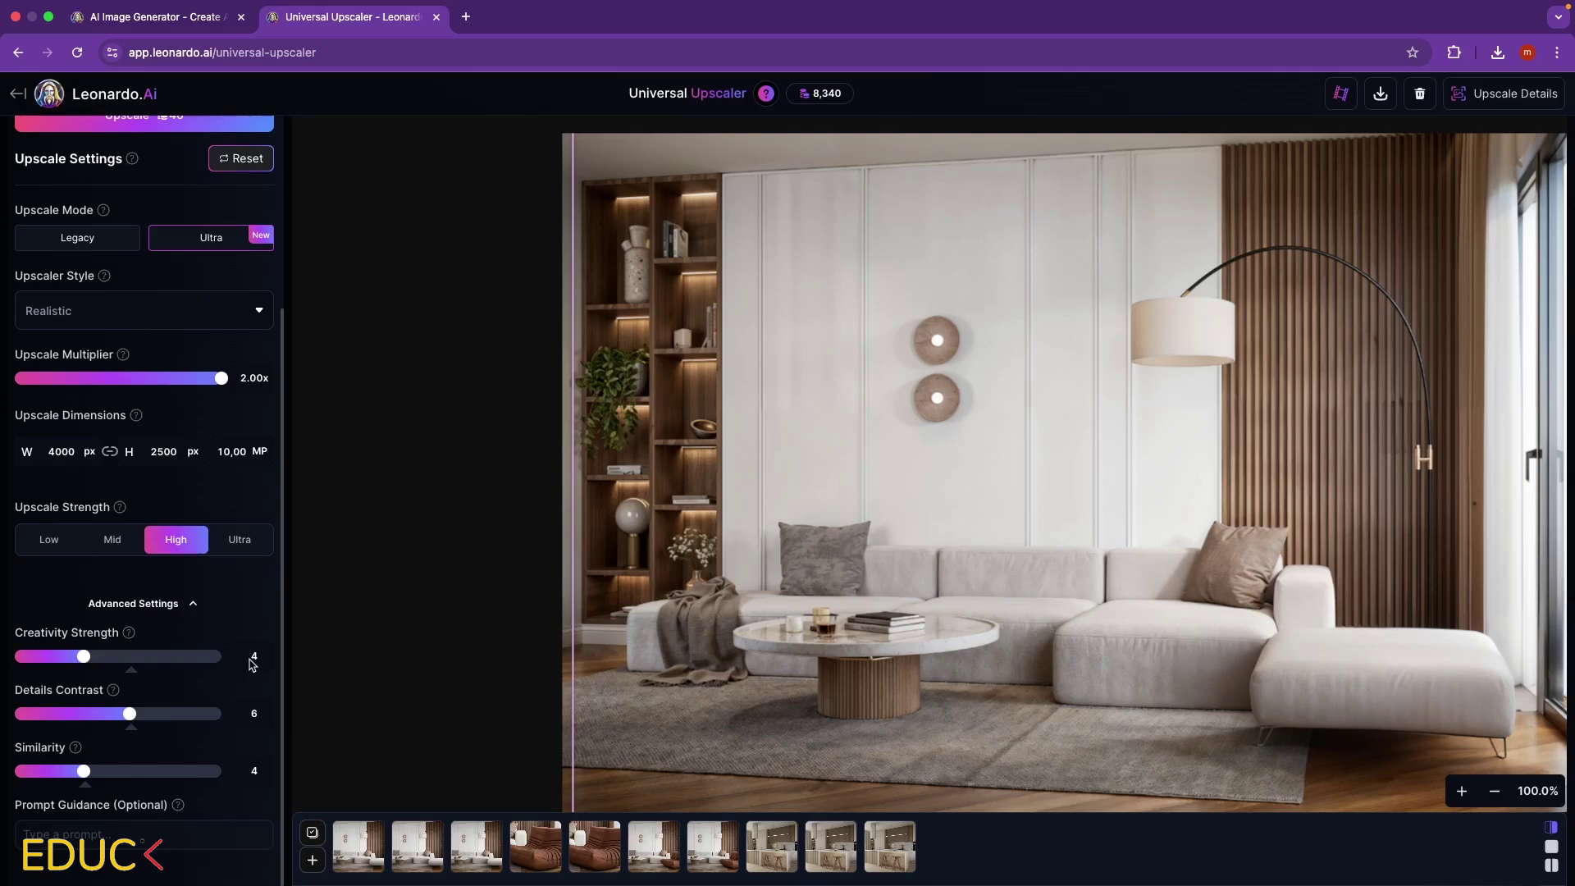
pyautogui.scroll(5, 252, 664)
pyautogui.click(161, 369)
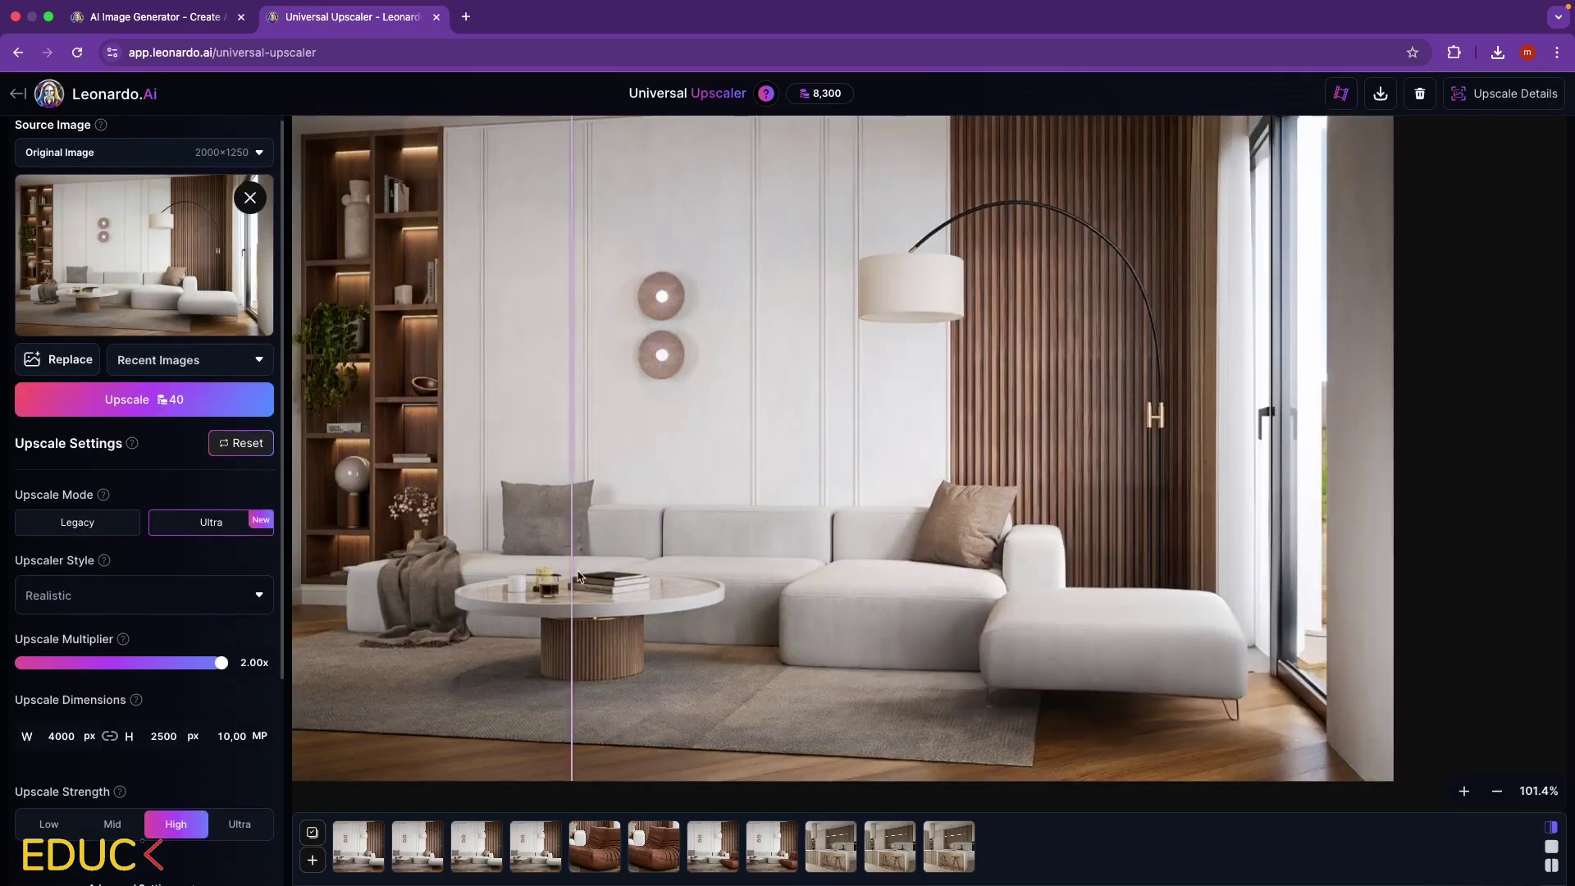
pyautogui.scroll(5, 386, 361)
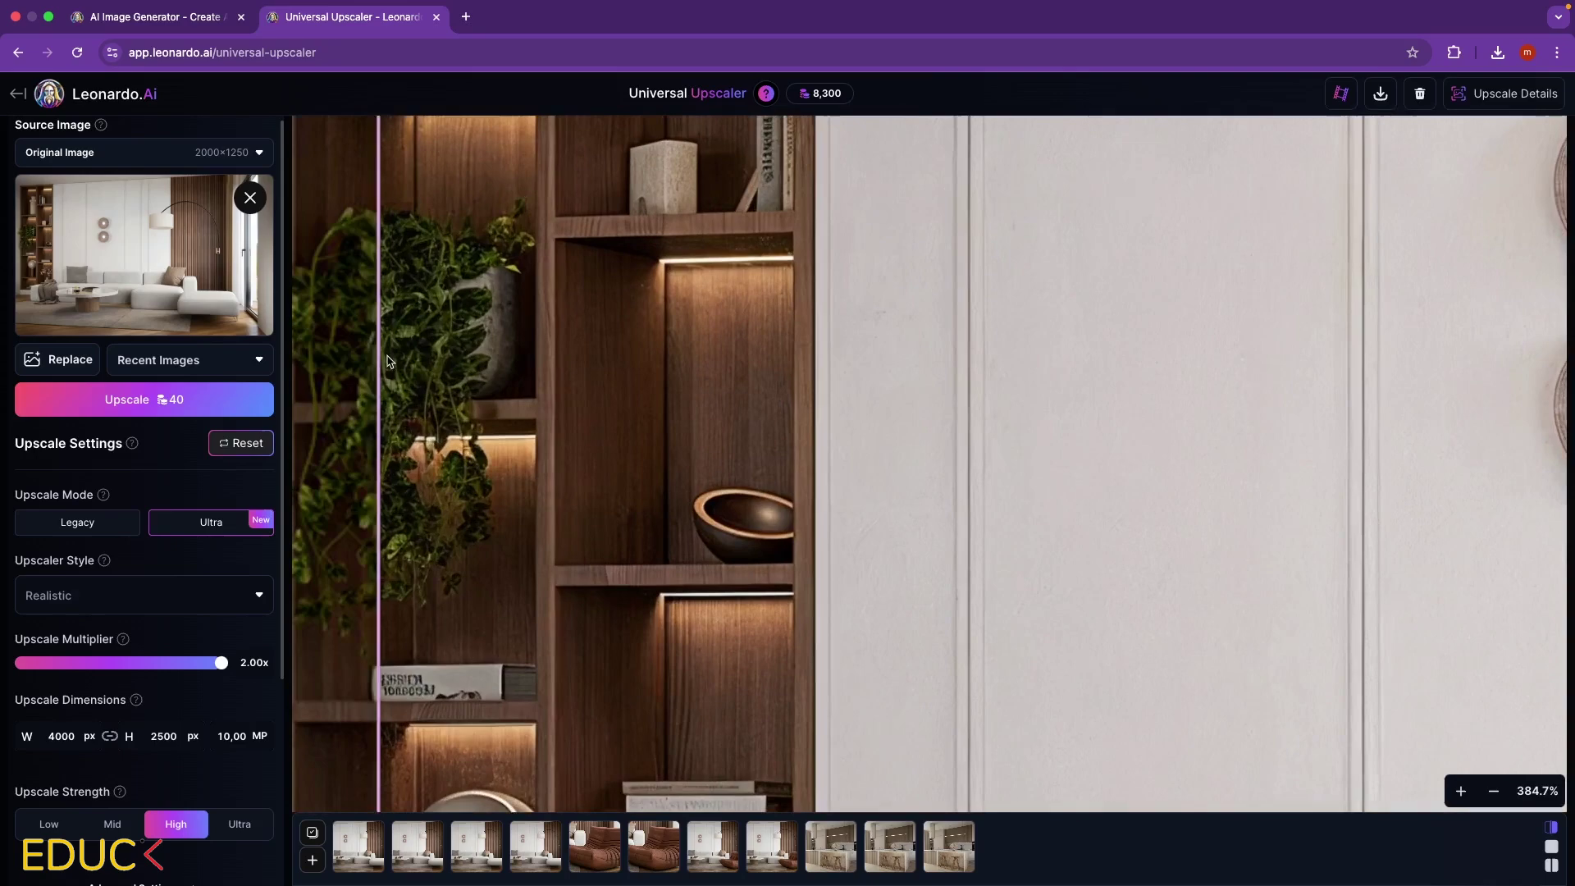
pyautogui.scroll(-2, 387, 361)
pyautogui.scroll(-2, 406, 376)
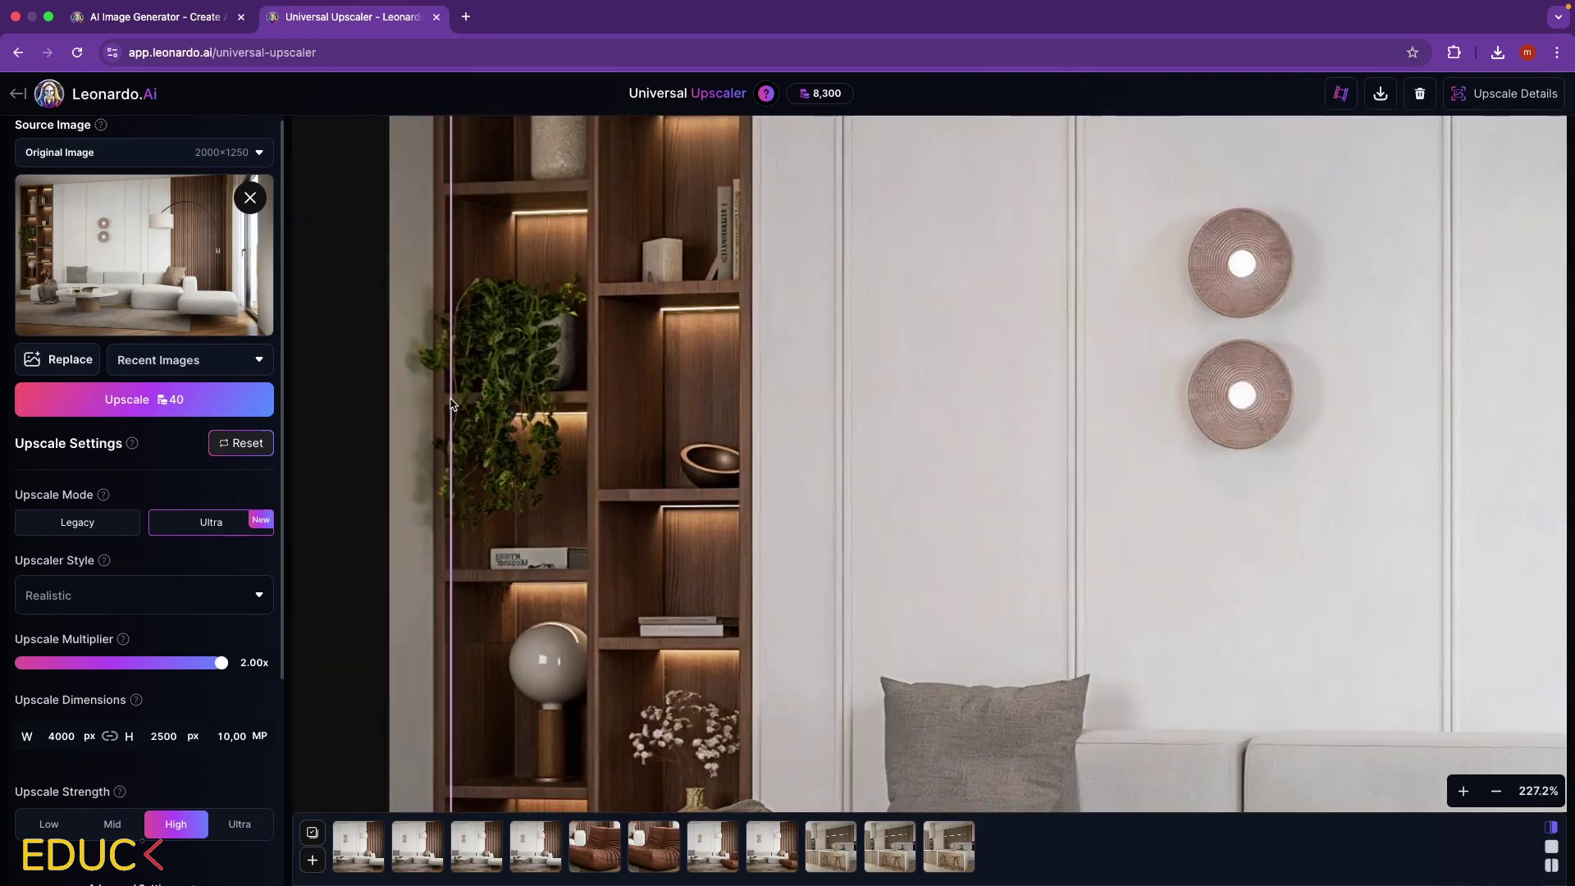
pyautogui.scroll(2, 419, 400)
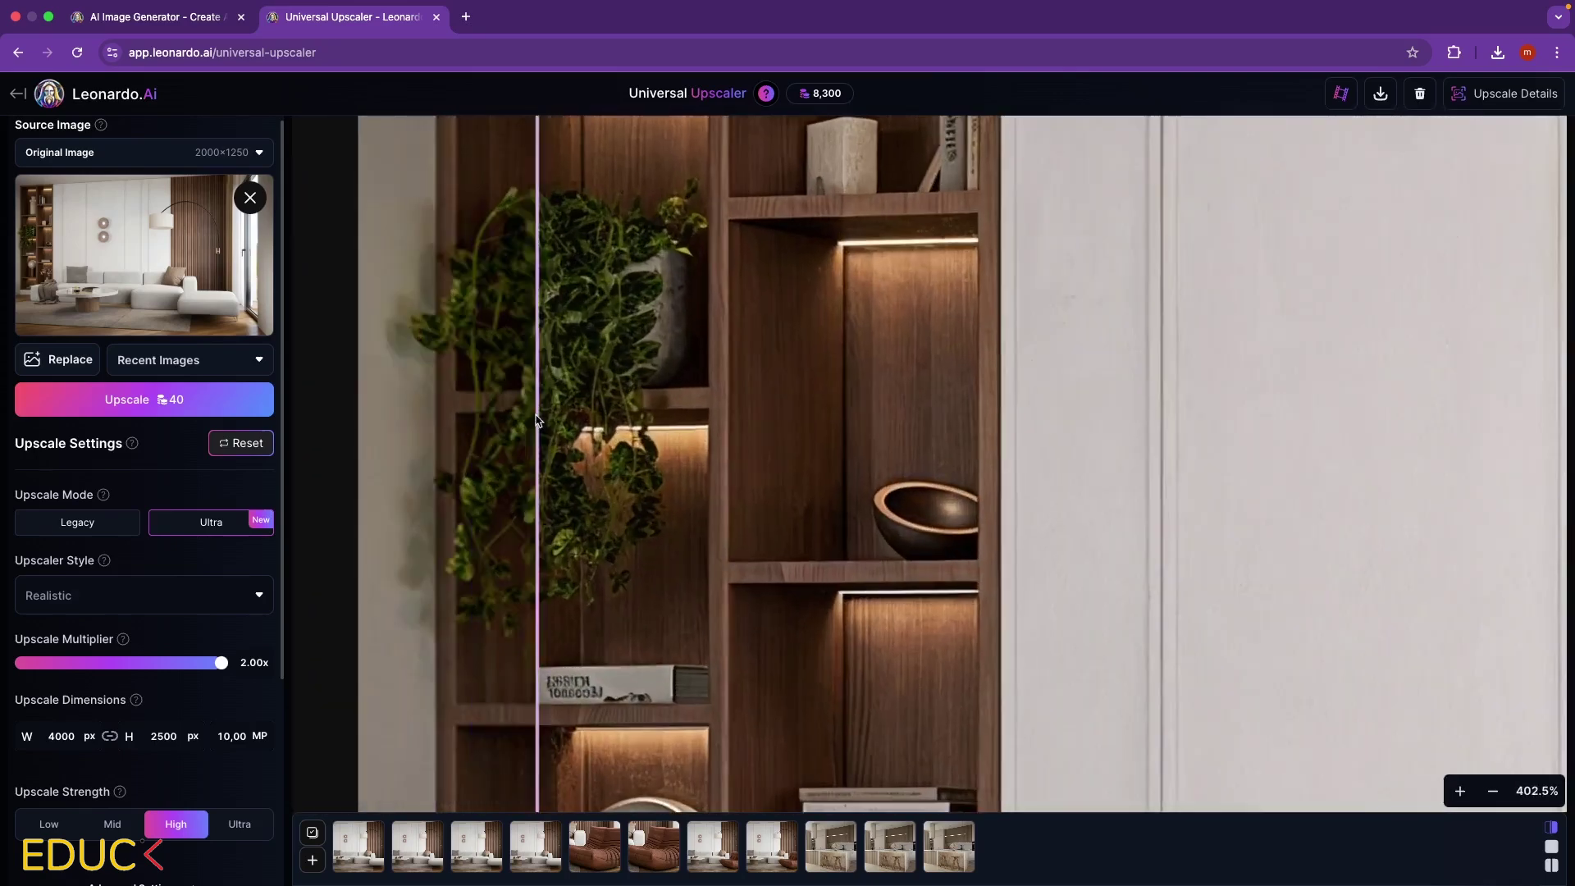
pyautogui.scroll(-3, 537, 421)
pyautogui.scroll(-2, 507, 375)
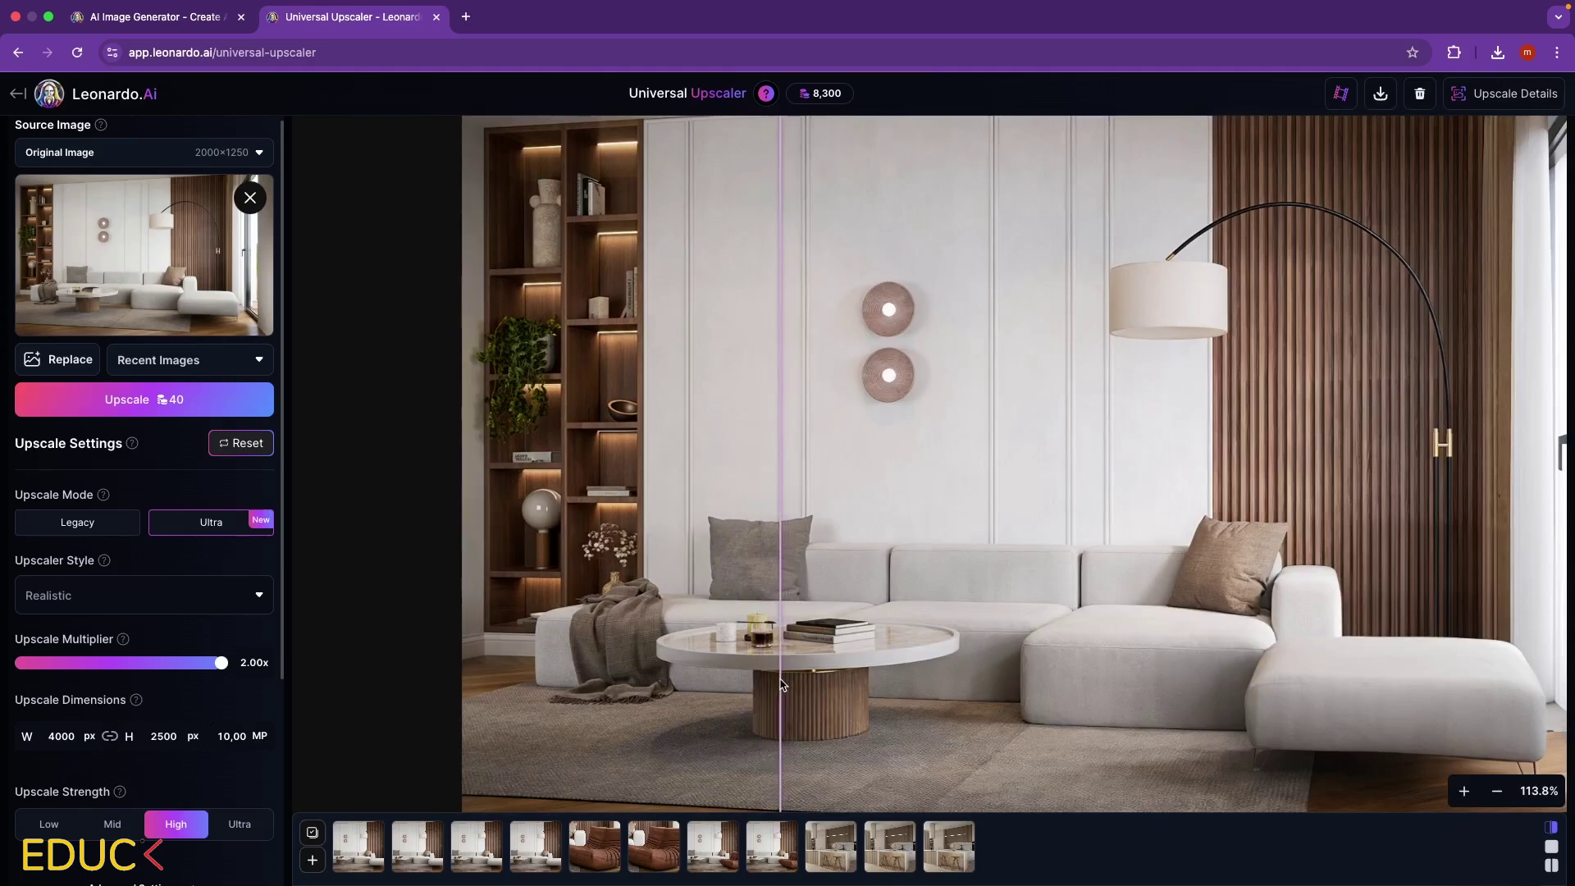
pyautogui.scroll(2, 781, 685)
pyautogui.scroll(3, 781, 684)
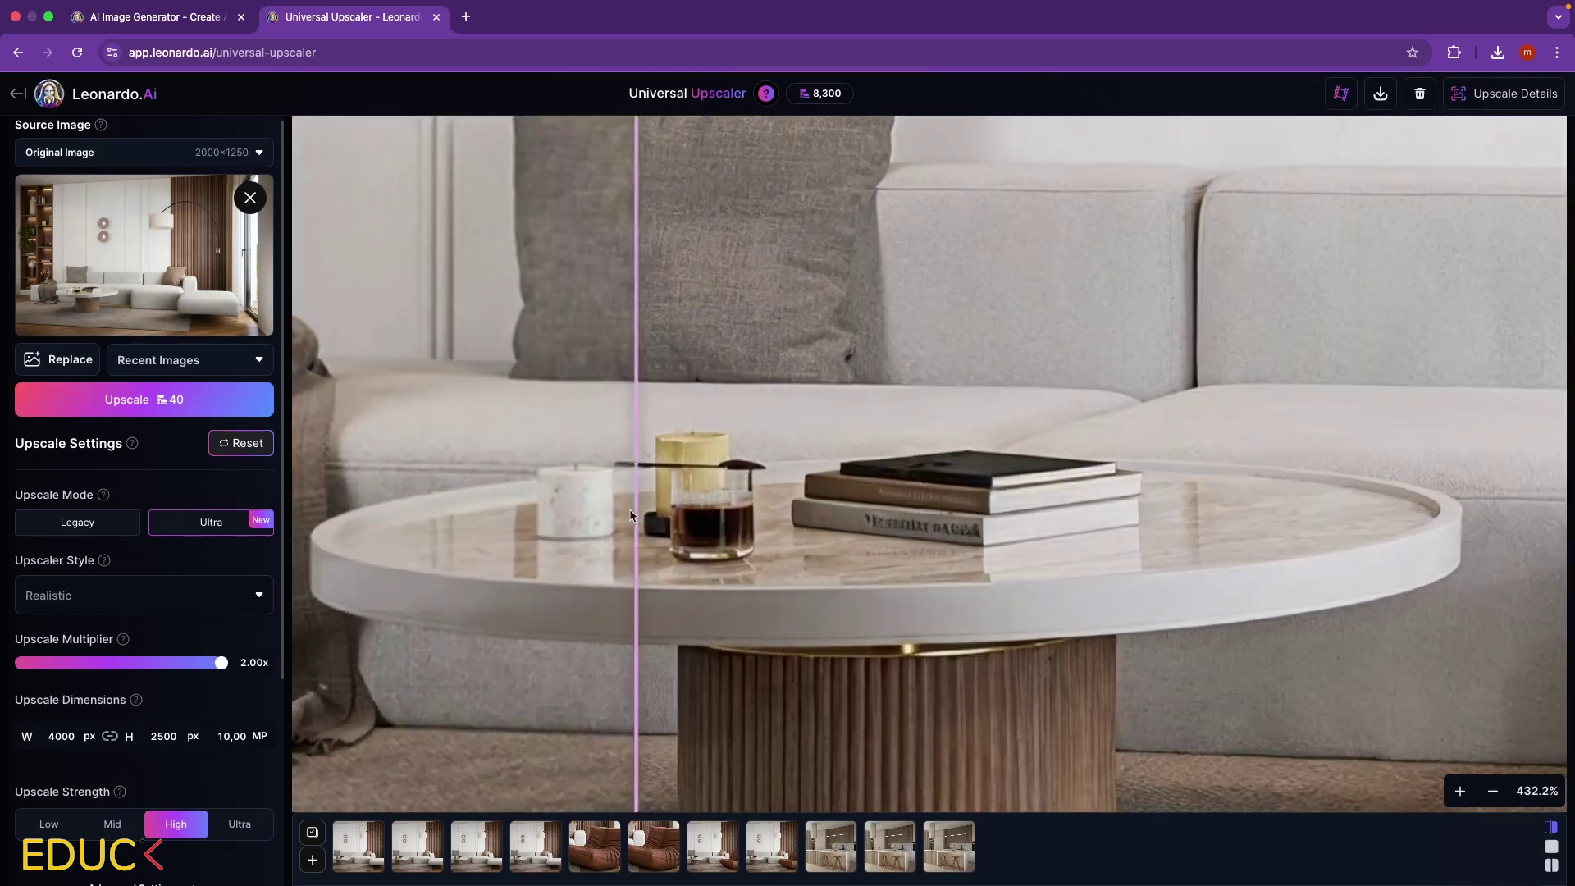
pyautogui.scroll(-3, 526, 571)
pyautogui.scroll(-2, 556, 581)
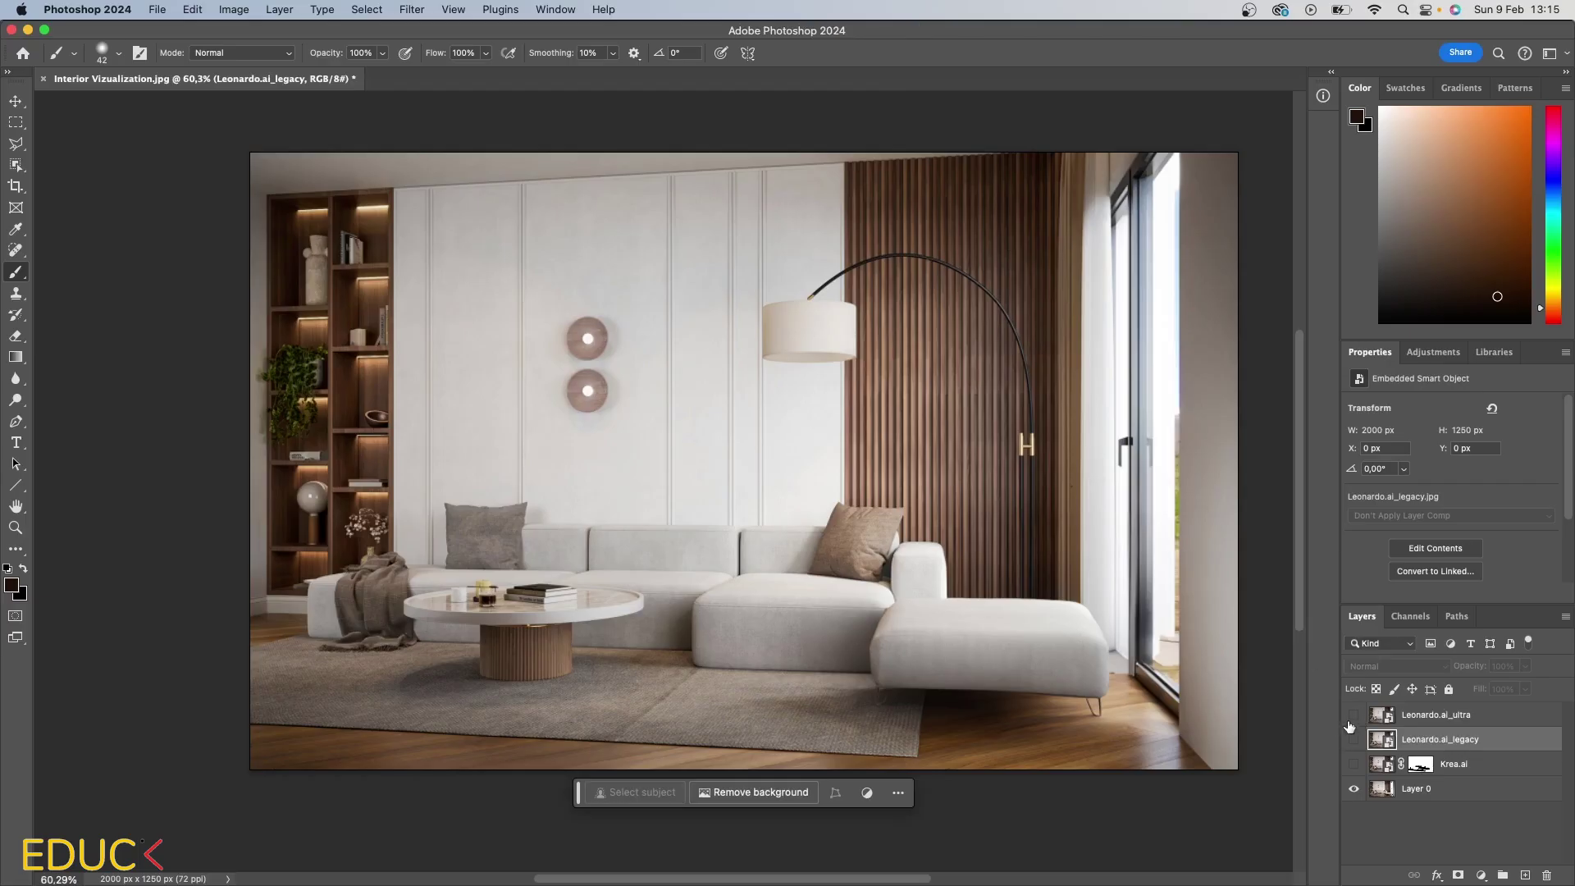
# - Toggle the Leonardo layer eyes, ending with Leonardo.ai_legacy hidden and Leonardo.ai_ultra visible
pyautogui.click(1354, 717)
pyautogui.click(1356, 719)
pyautogui.click(1356, 719)
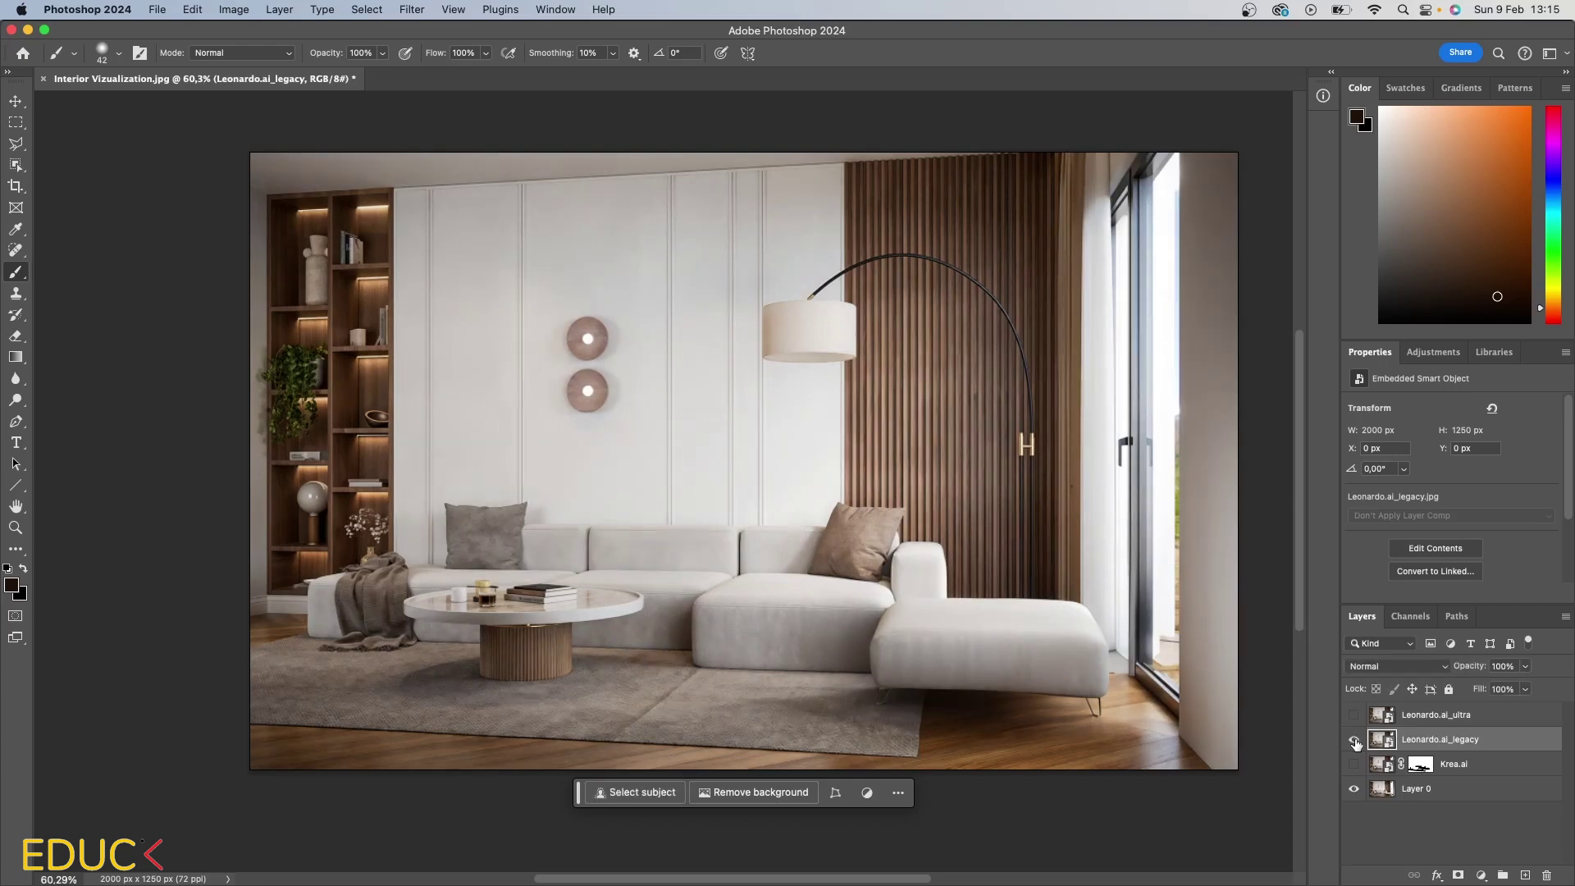
pyautogui.click(1355, 741)
pyautogui.click(1355, 713)
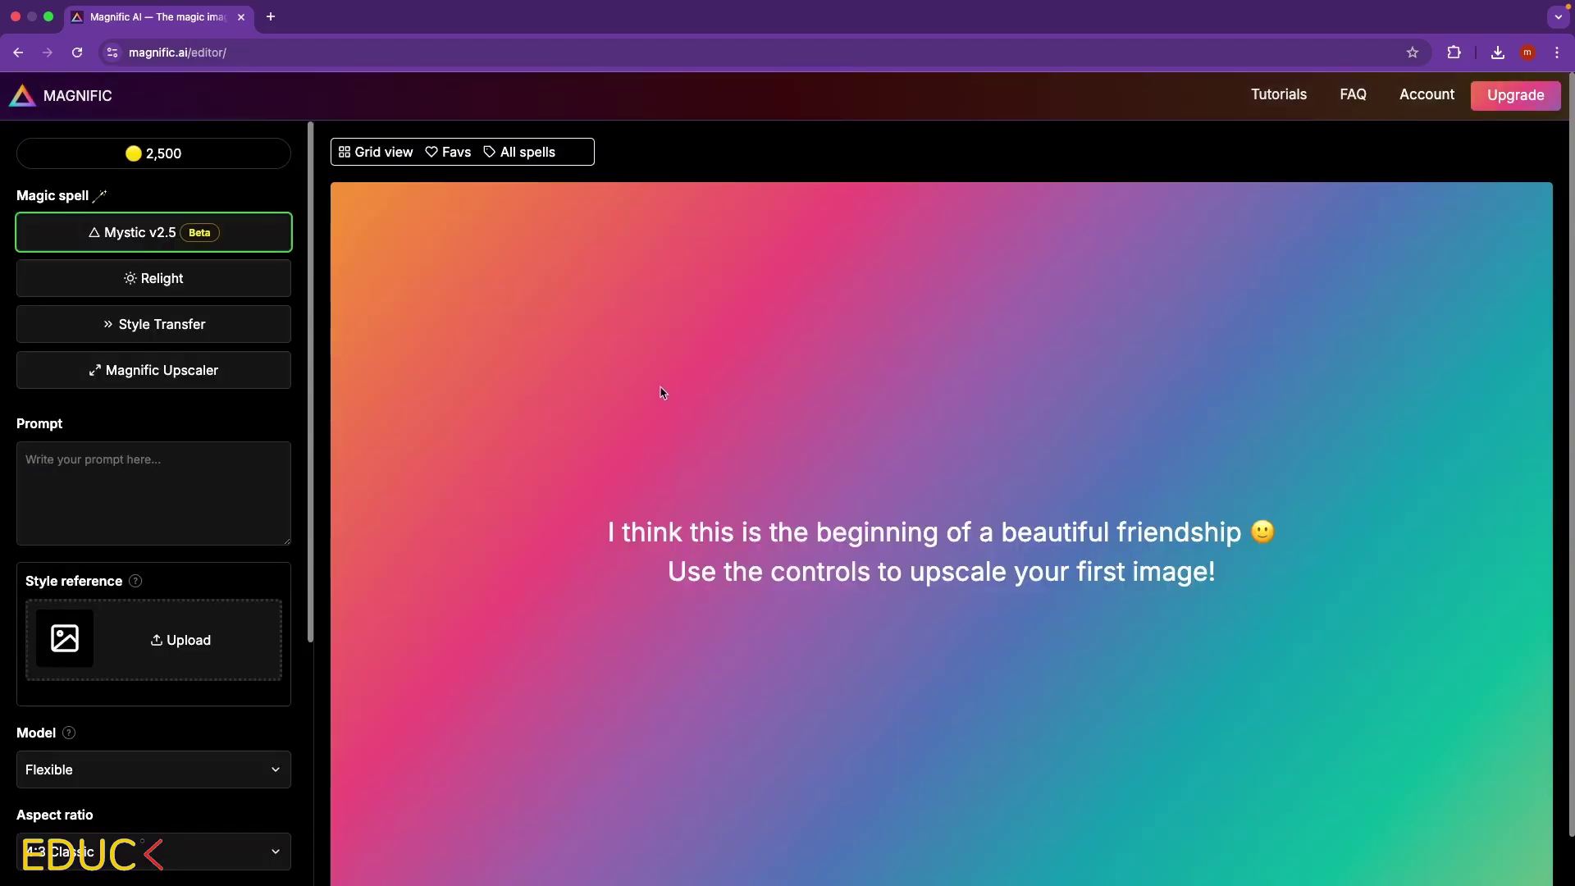
# - Upload the Interior Vizualization image to the Magnific Upscaler
pyautogui.click(145, 380)
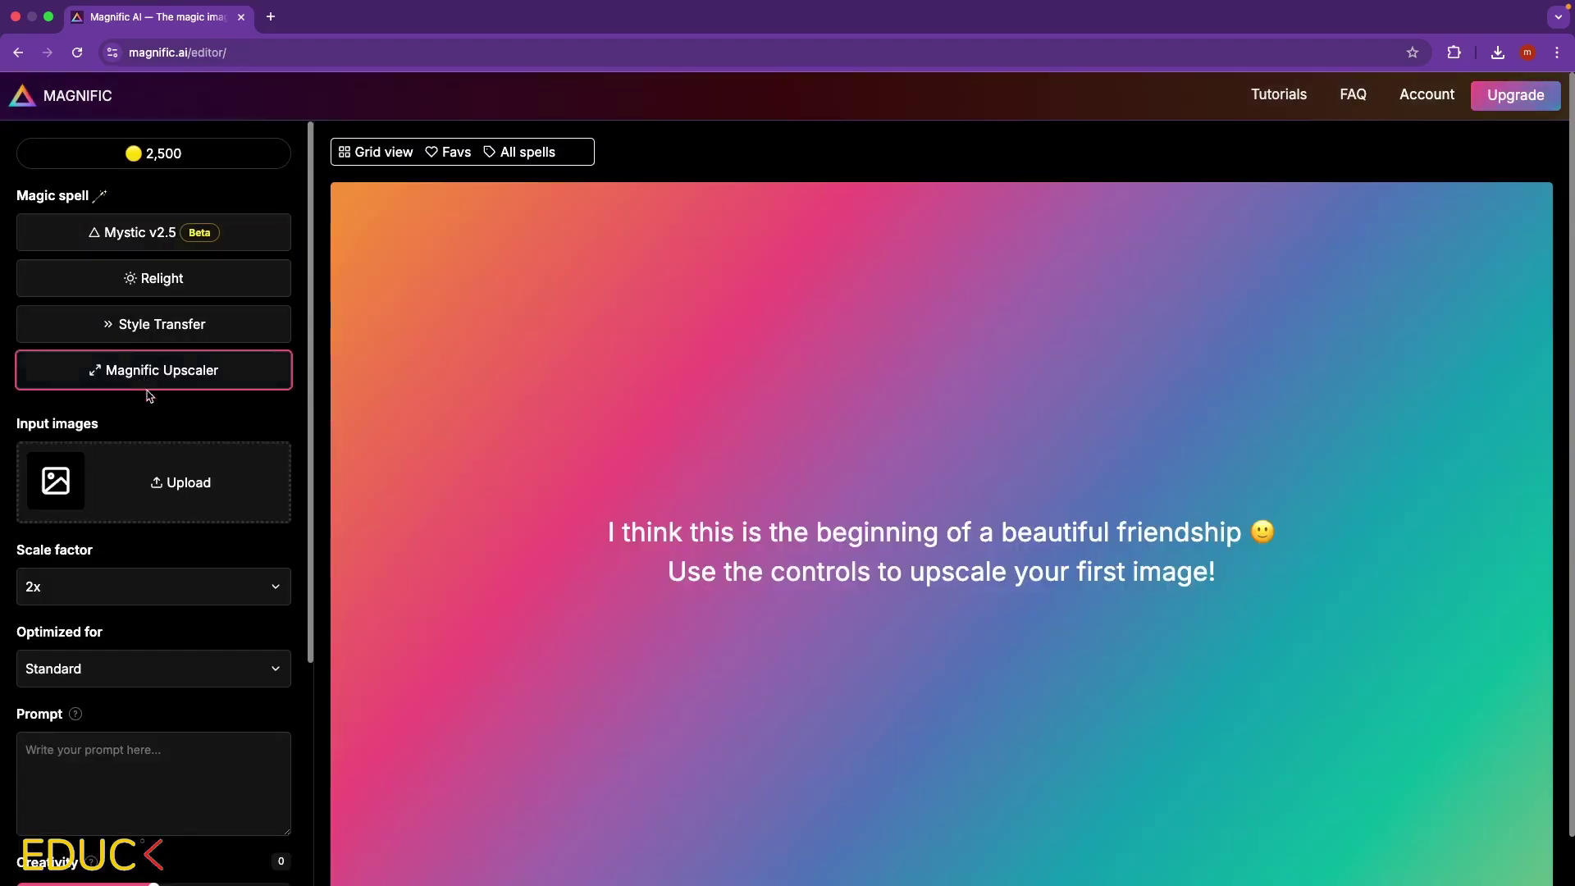
pyautogui.click(180, 487)
pyautogui.doubleClick(910, 396)
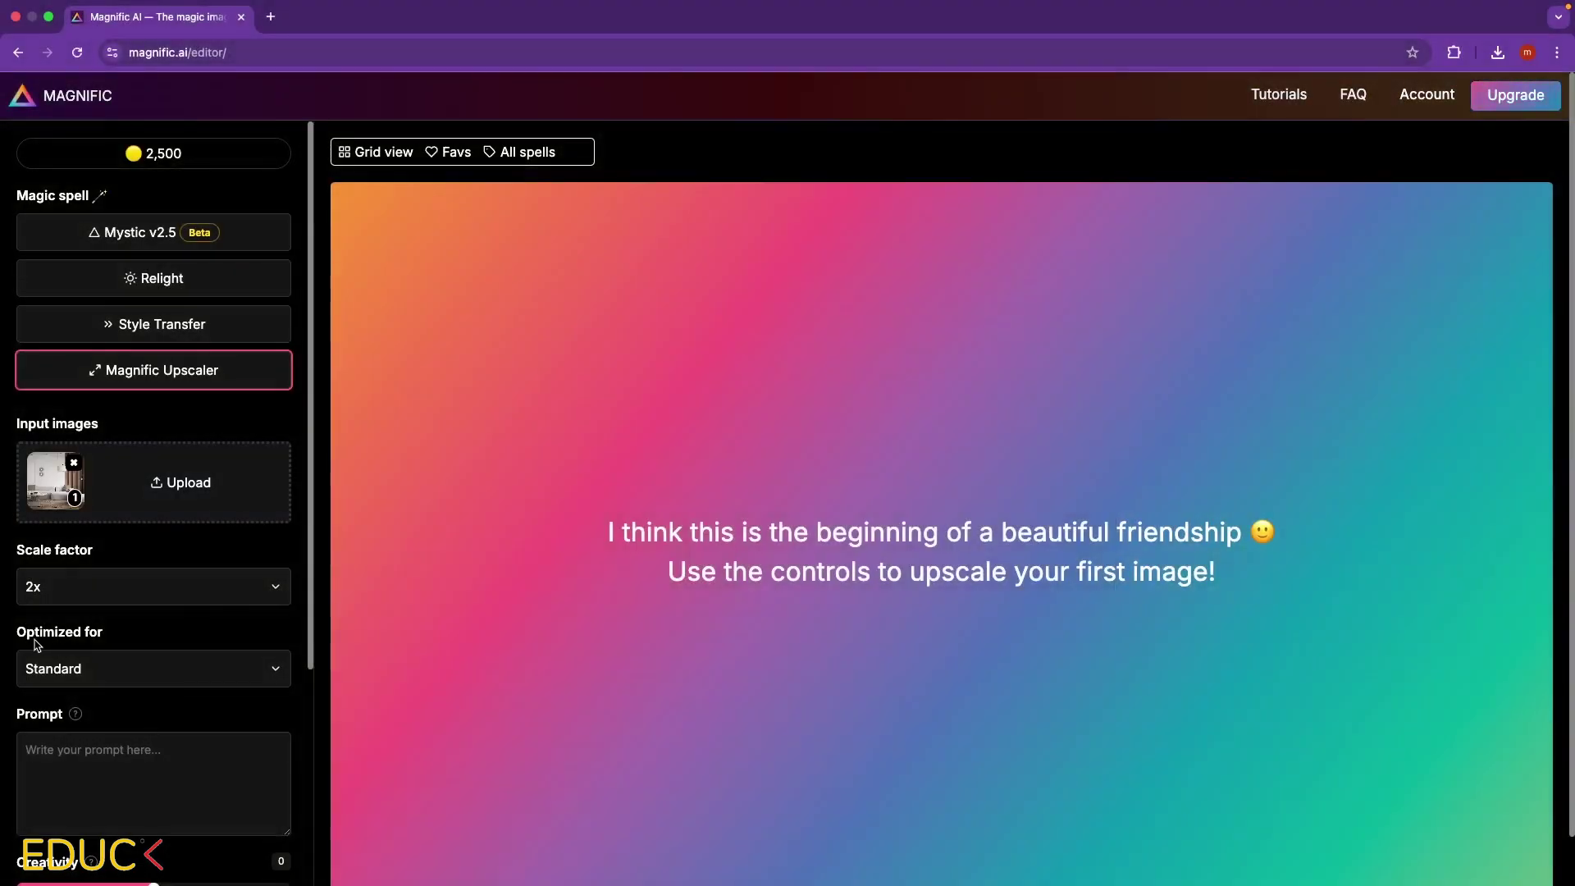
# - Upscale the image 2x, optimized for 3d Renders
pyautogui.click(86, 669)
pyautogui.click(81, 818)
pyautogui.scroll(-1, 148, 714)
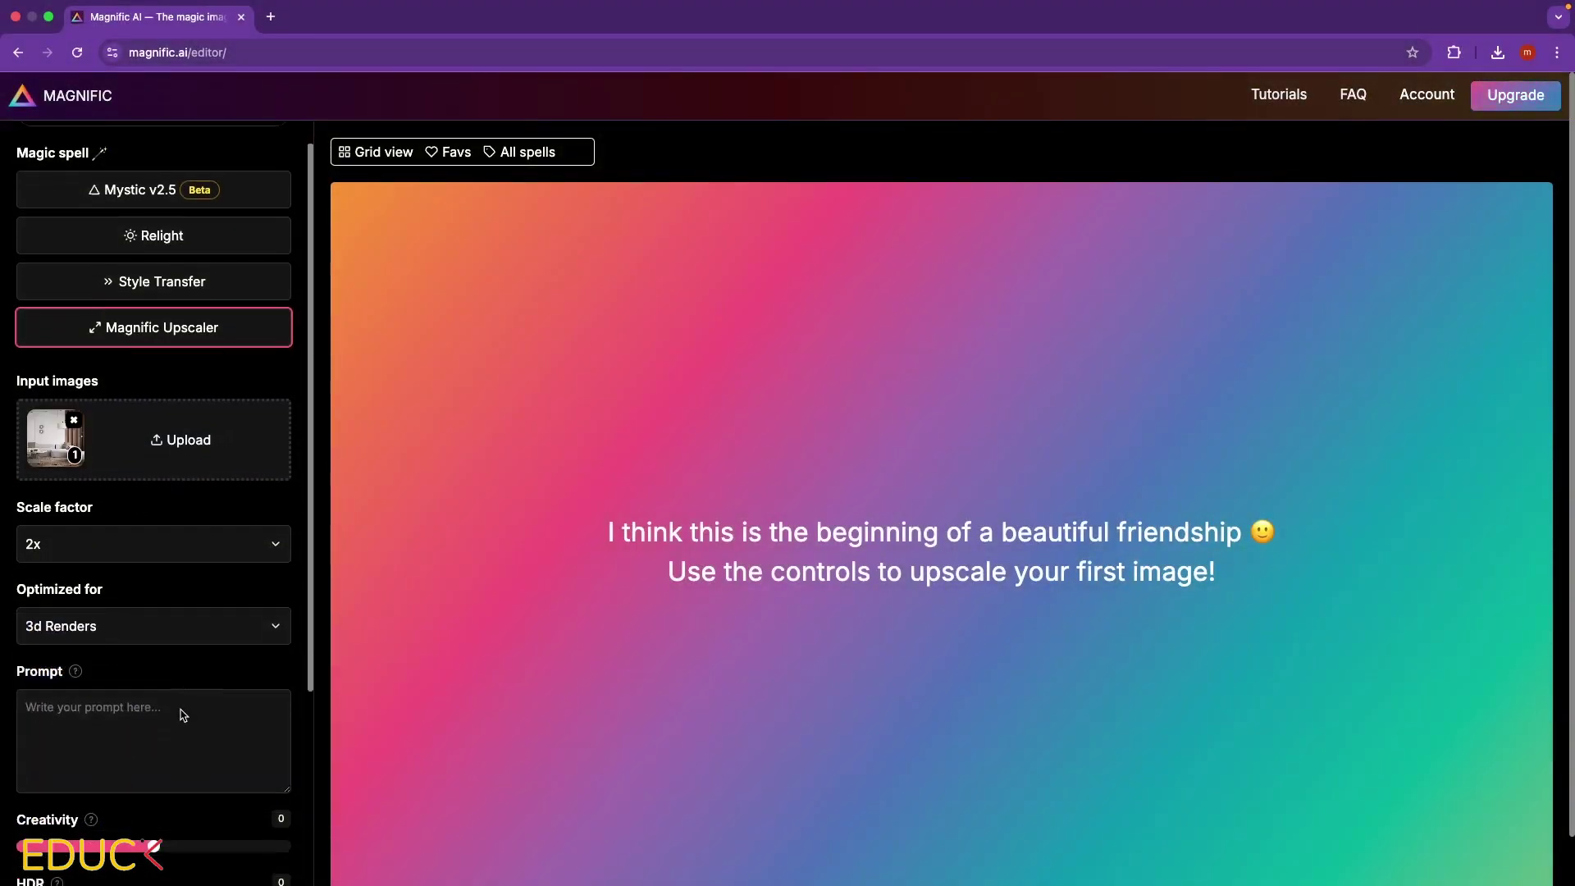
pyautogui.scroll(-4, 183, 702)
pyautogui.scroll(-1, 184, 546)
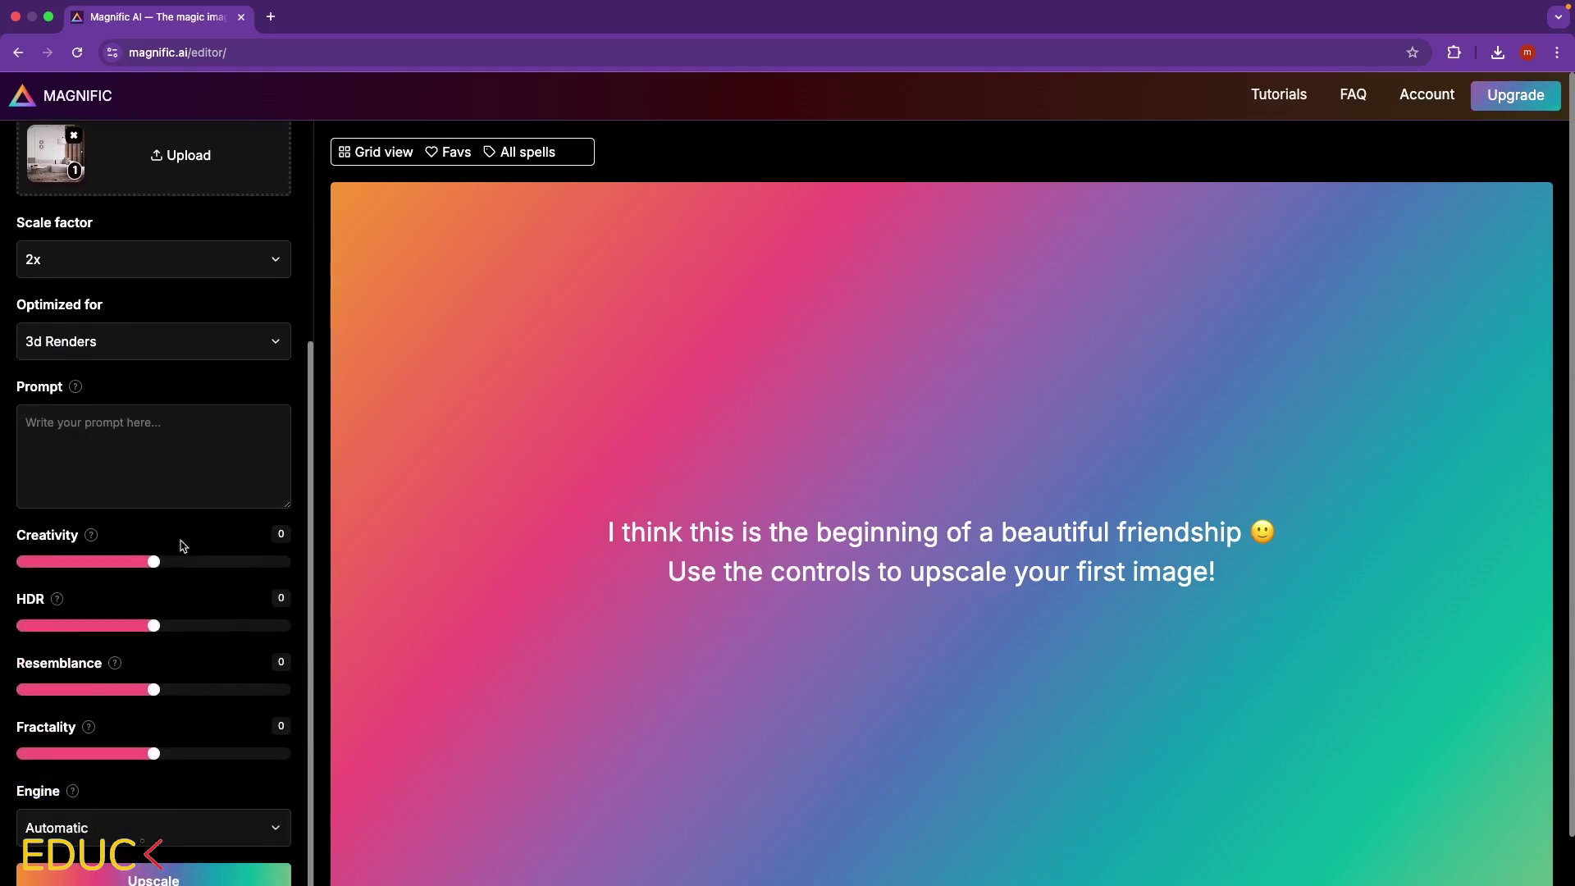
pyautogui.scroll(-1, 184, 545)
pyautogui.click(173, 816)
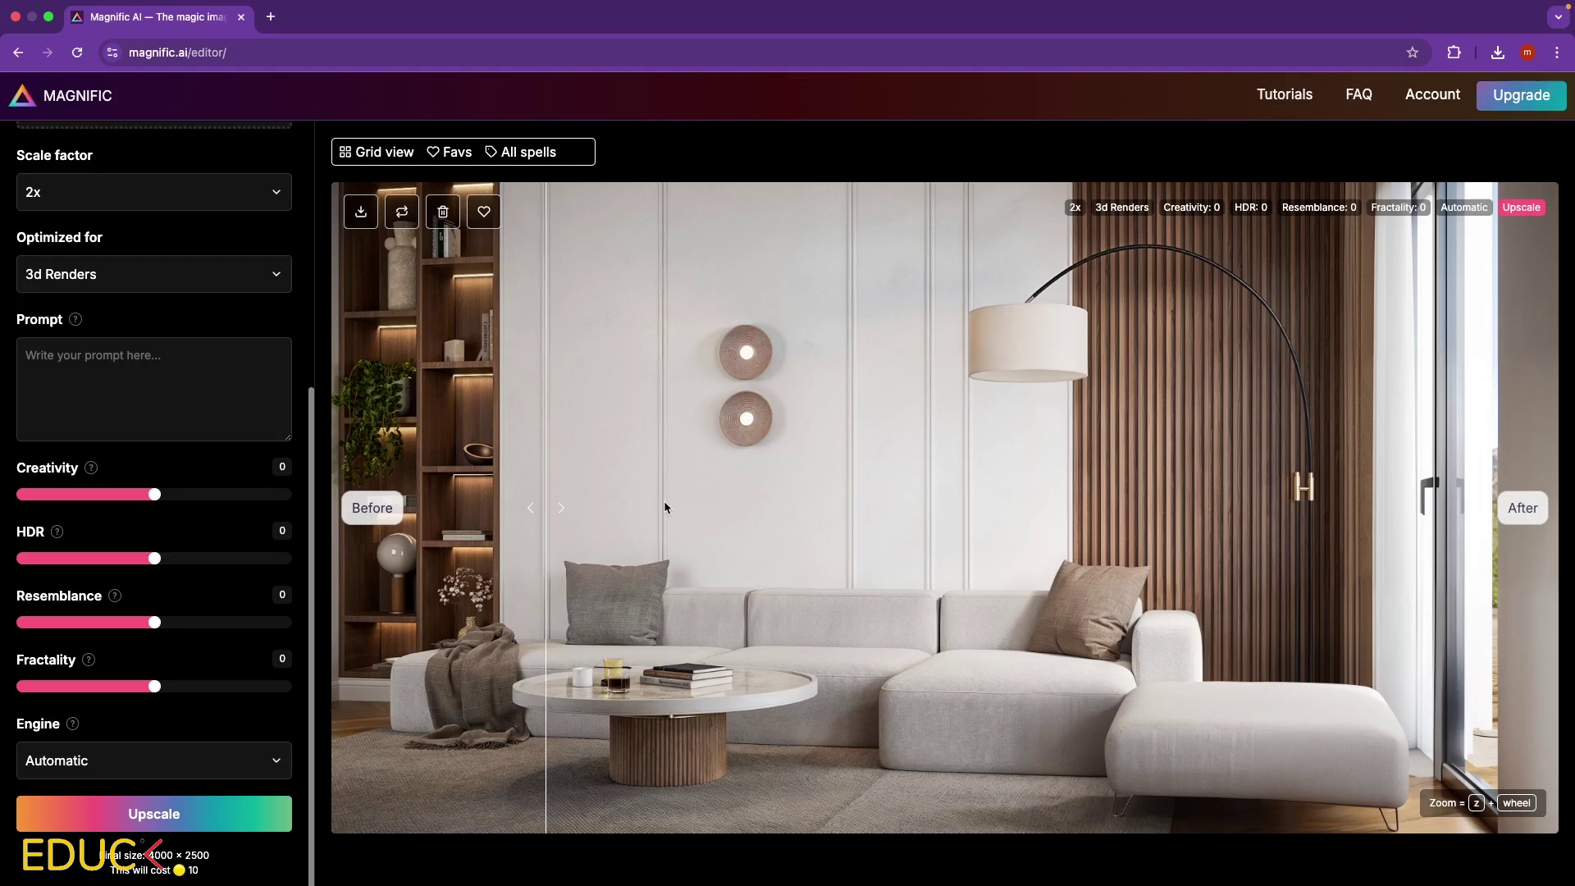
# - Re-upscale with Creativity, HDR, Resemblance and Fractality at 3, then open the download options
pyautogui.click(362, 213)
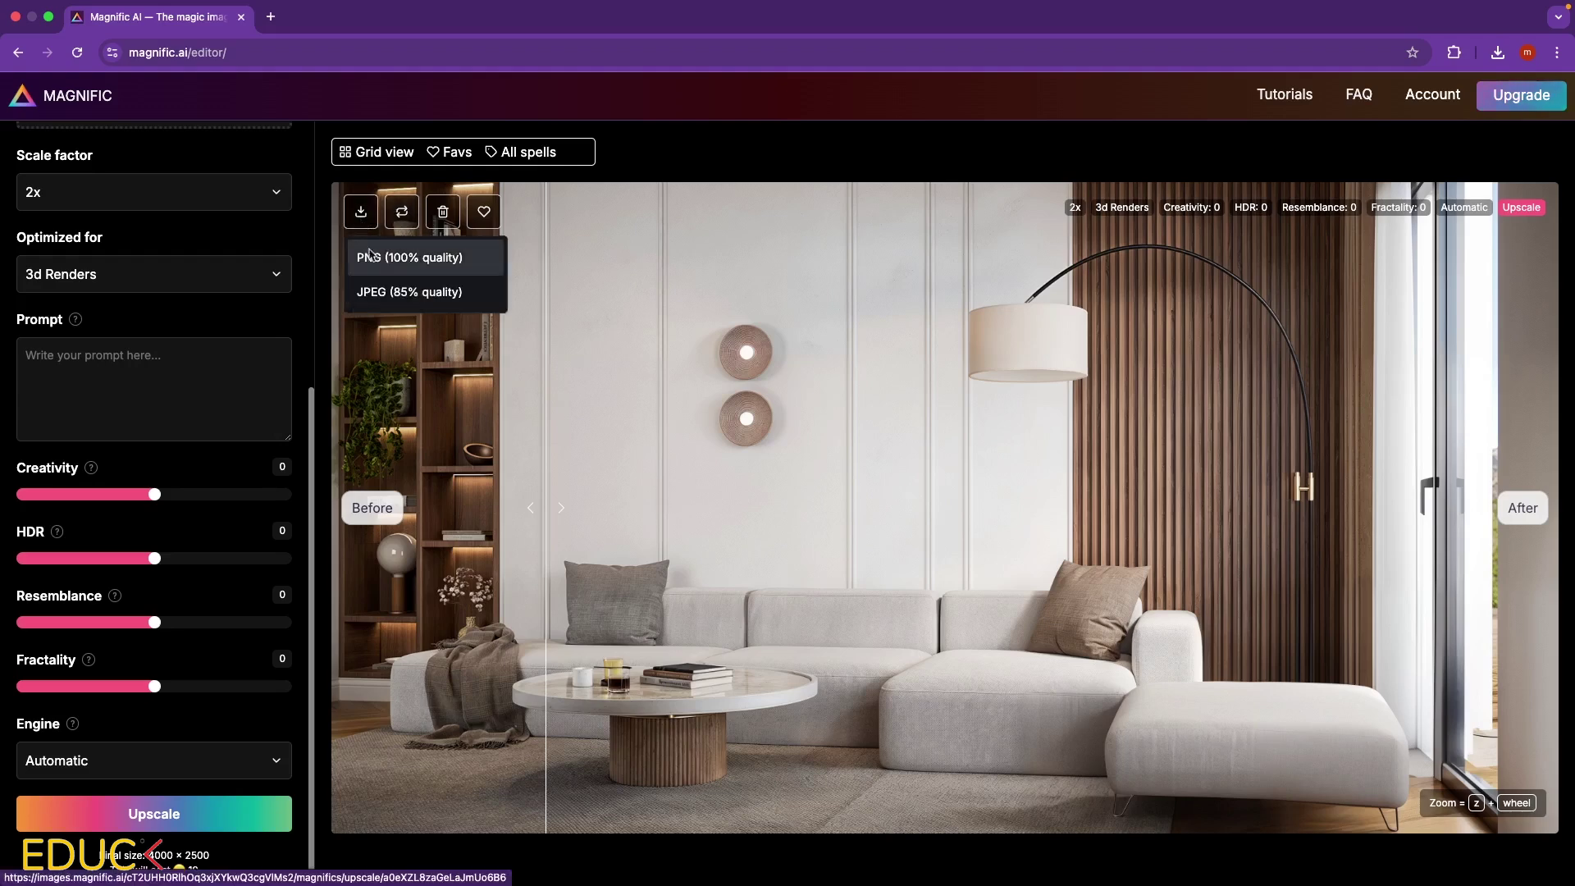
pyautogui.click(372, 256)
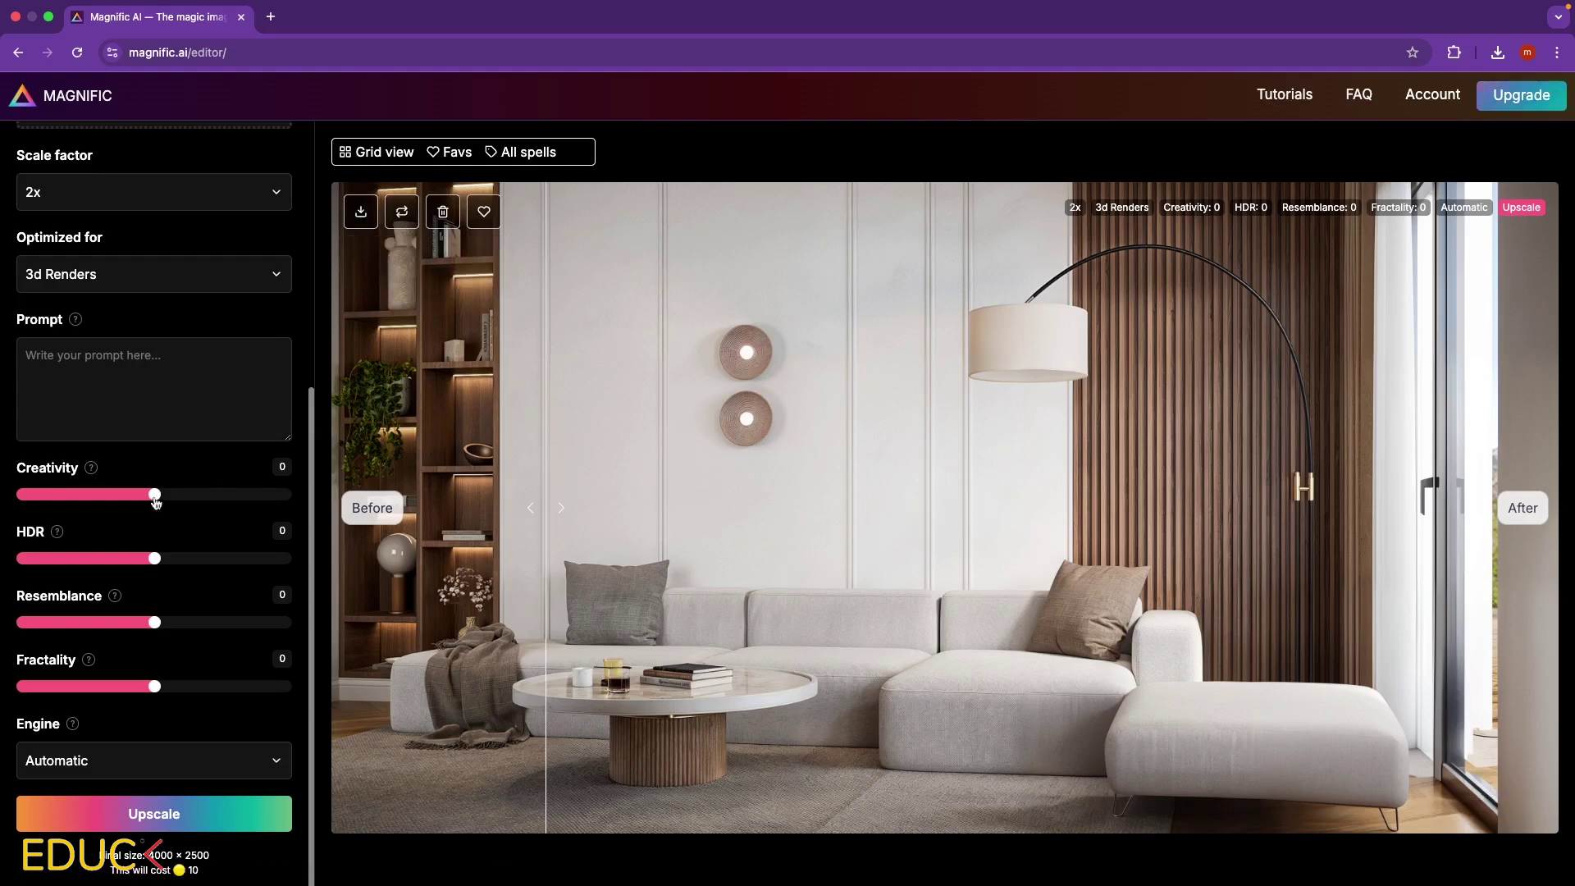
pyautogui.moveTo(155, 495); pyautogui.dragTo(192, 495)
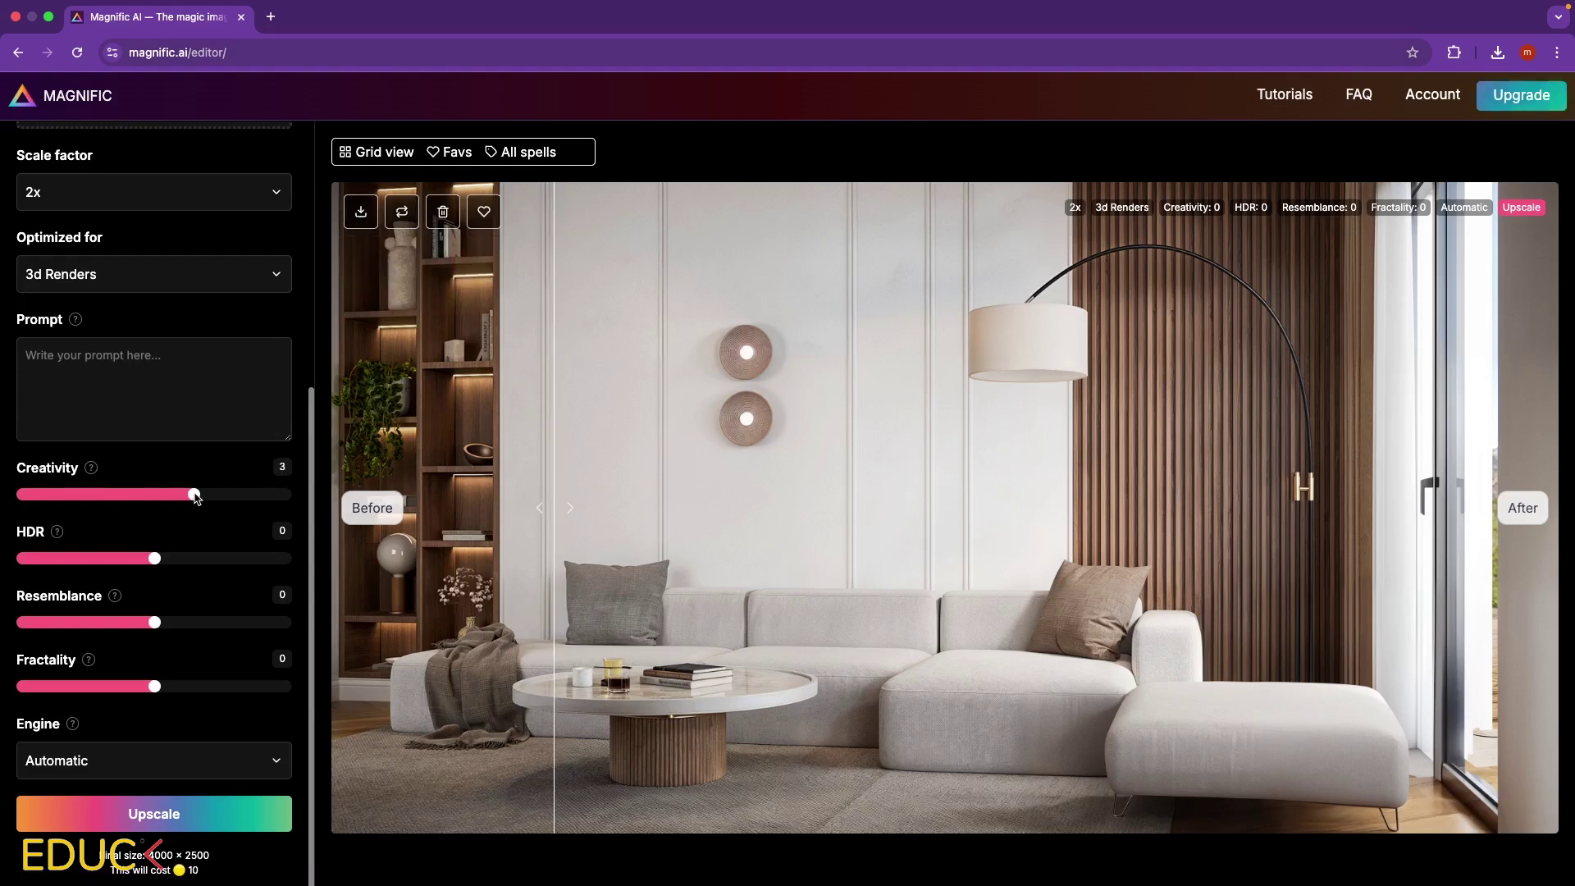
pyautogui.moveTo(166, 562); pyautogui.dragTo(193, 559)
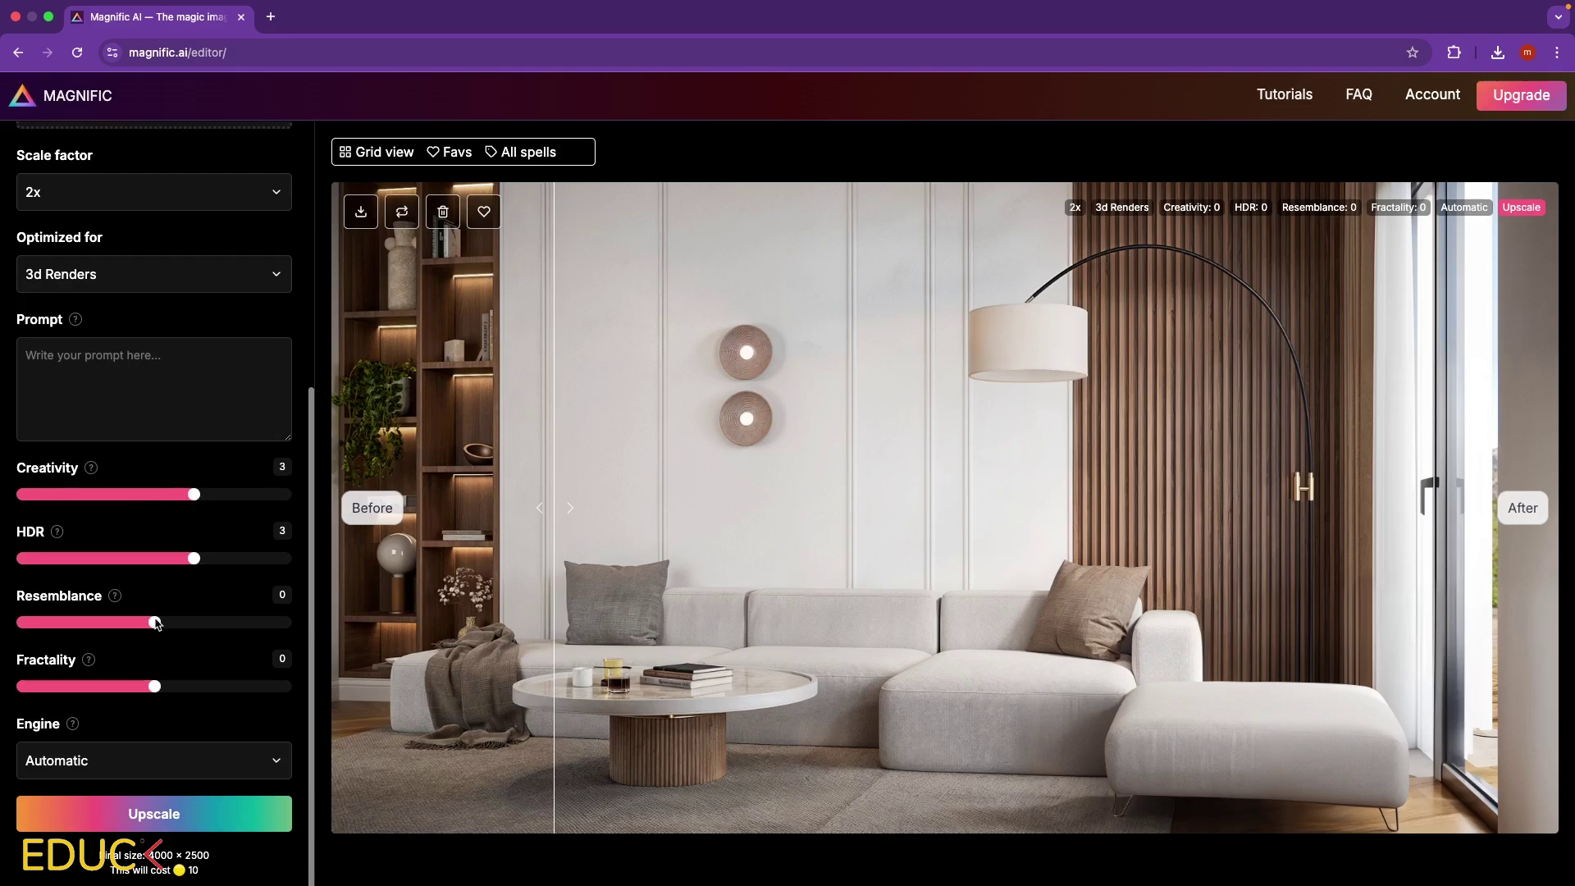
pyautogui.moveTo(154, 623); pyautogui.dragTo(193, 623)
pyautogui.moveTo(154, 687); pyautogui.dragTo(194, 688)
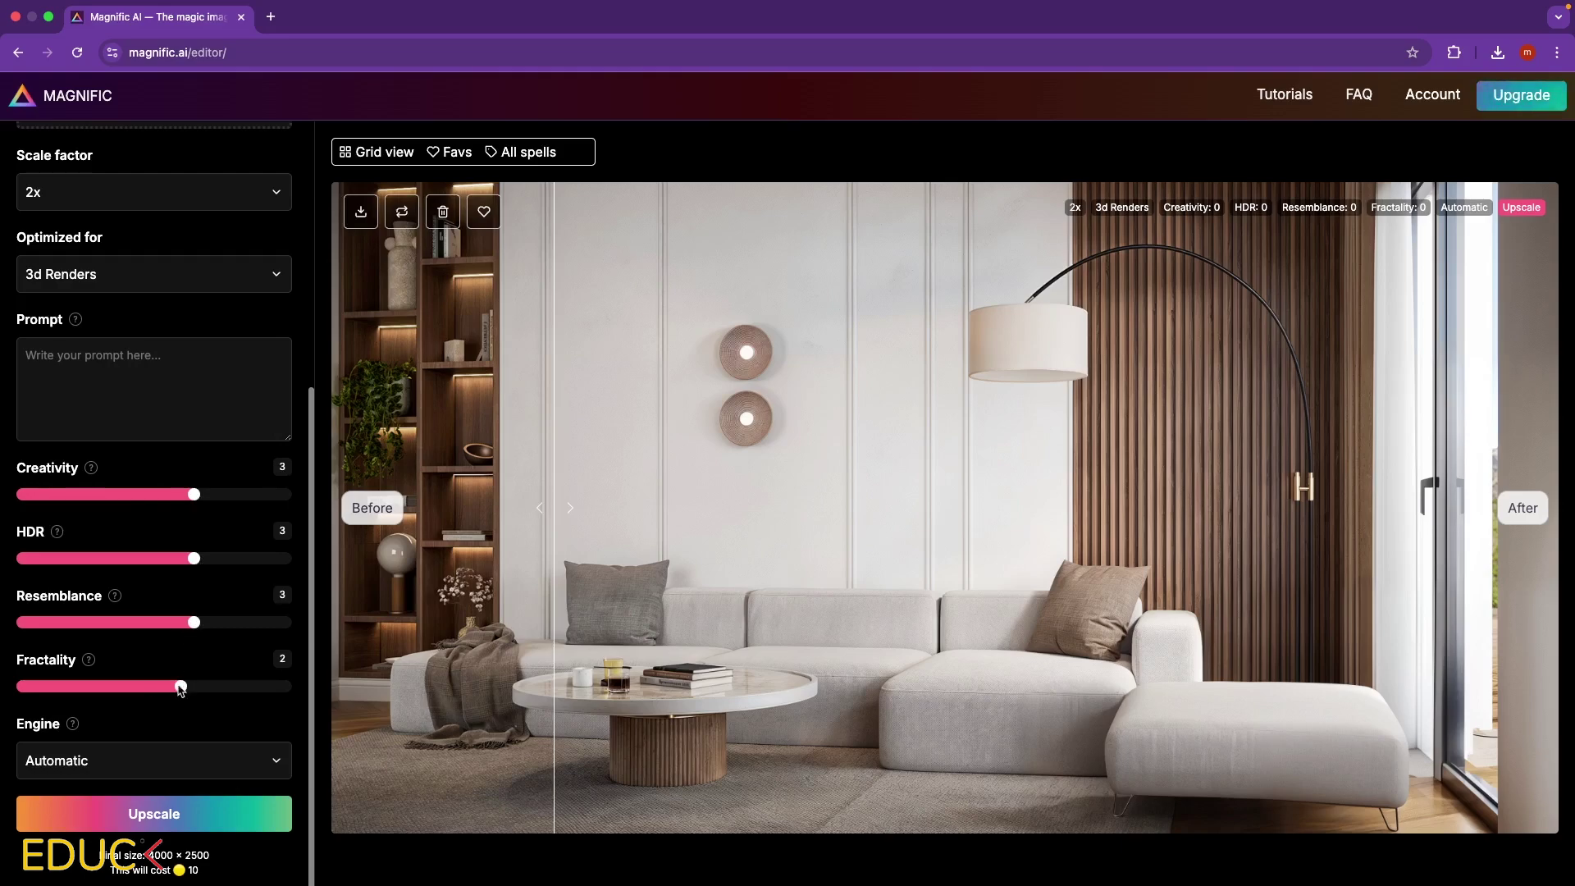
pyautogui.click(154, 814)
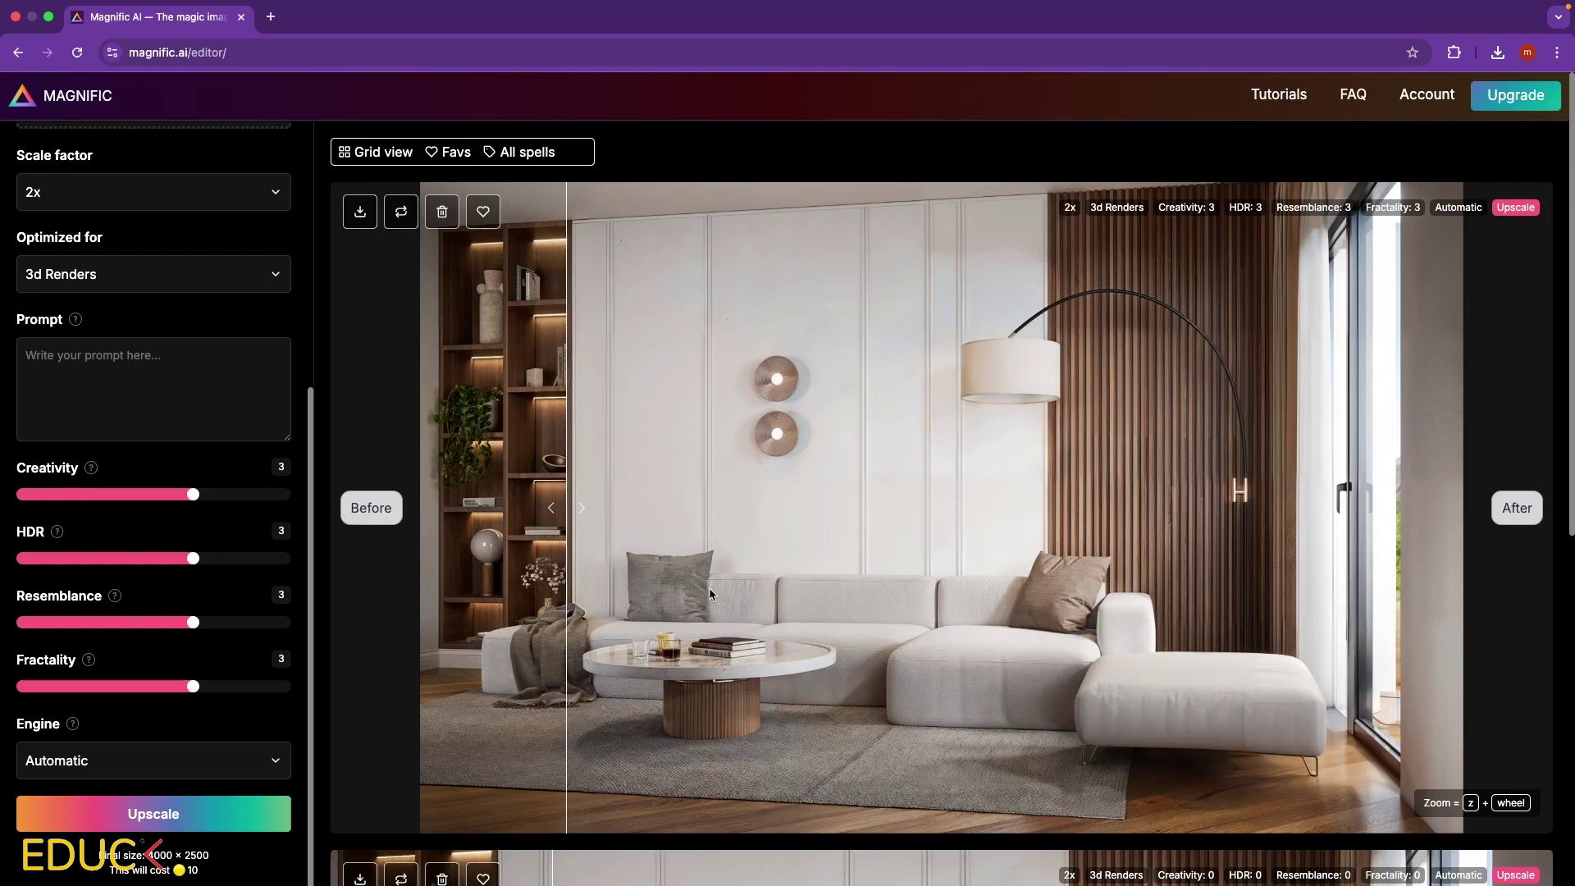
pyautogui.scroll(-1, 709, 589)
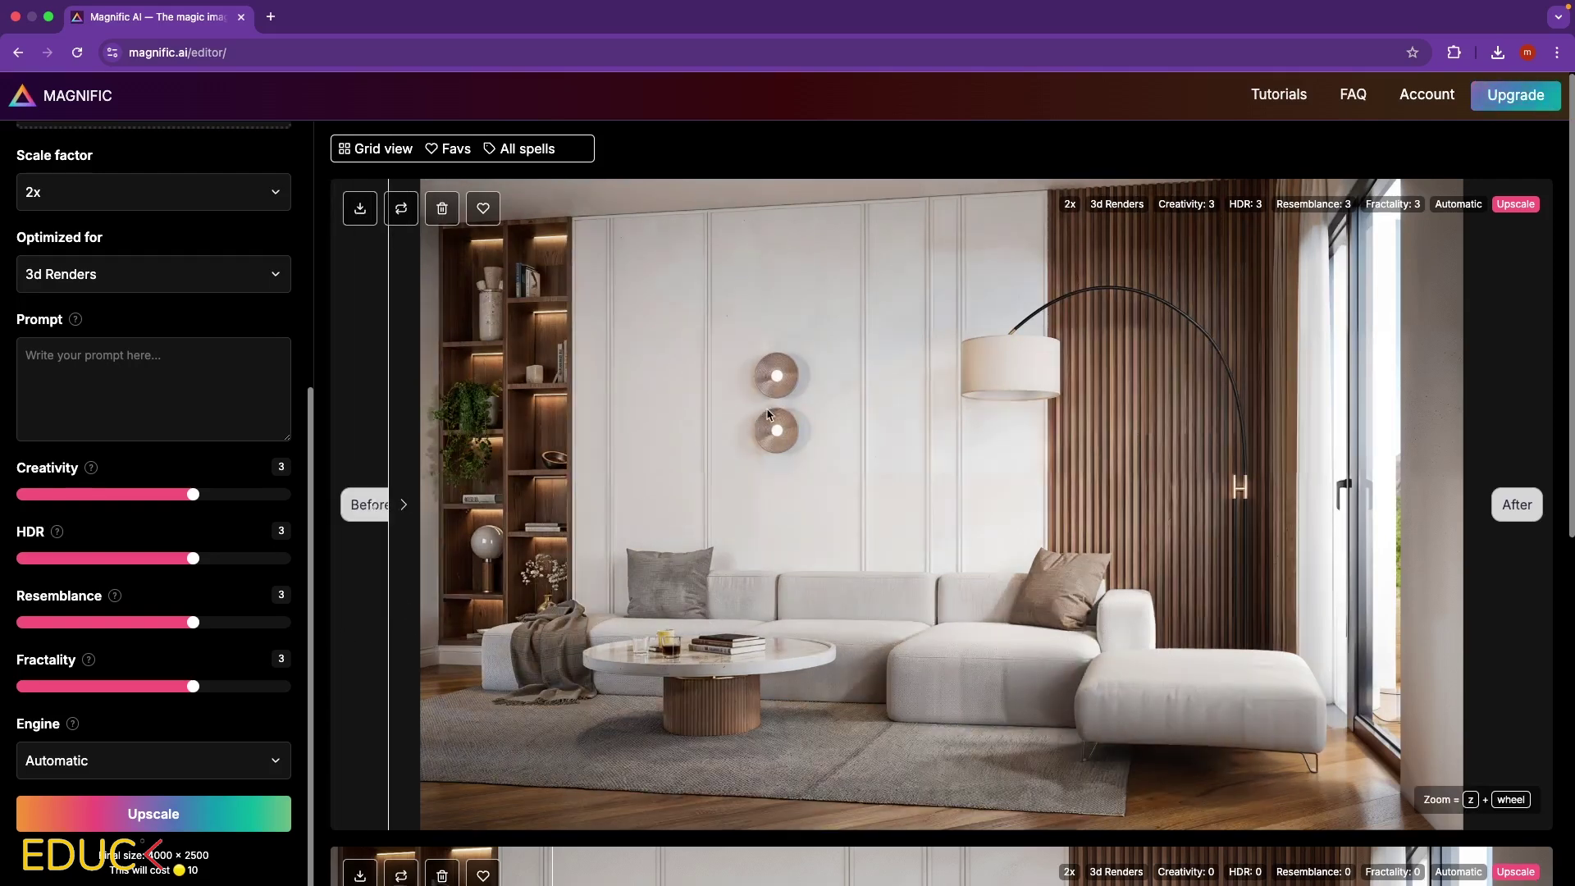
pyautogui.click(354, 213)
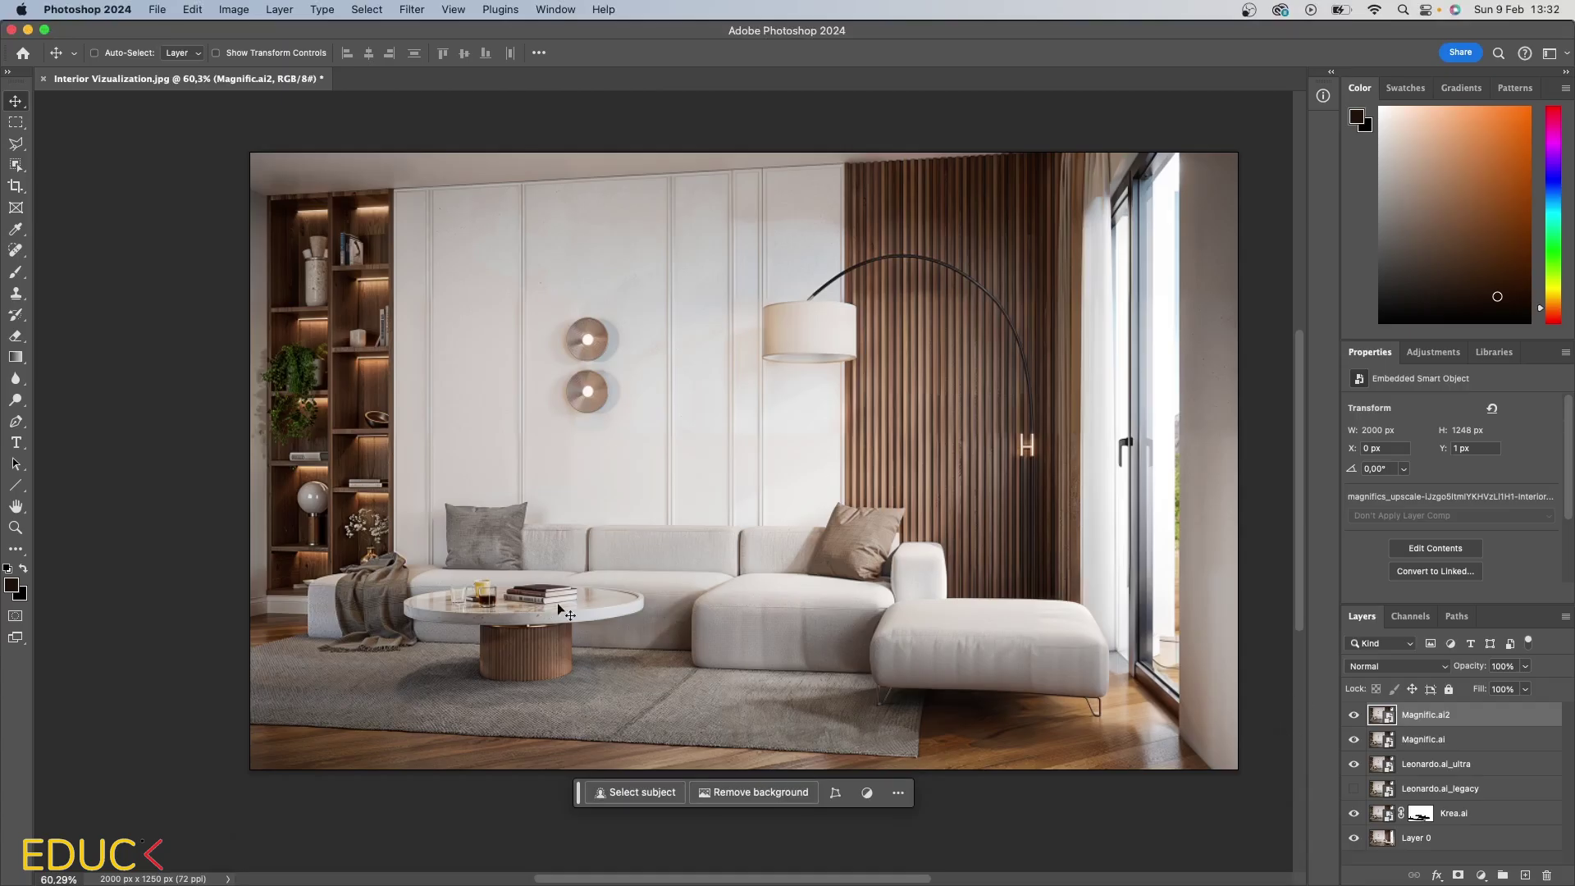
# - Compare Magnific.ai2 by toggling its visibility, then hide the Magnific.ai layer
pyautogui.click(1355, 716)
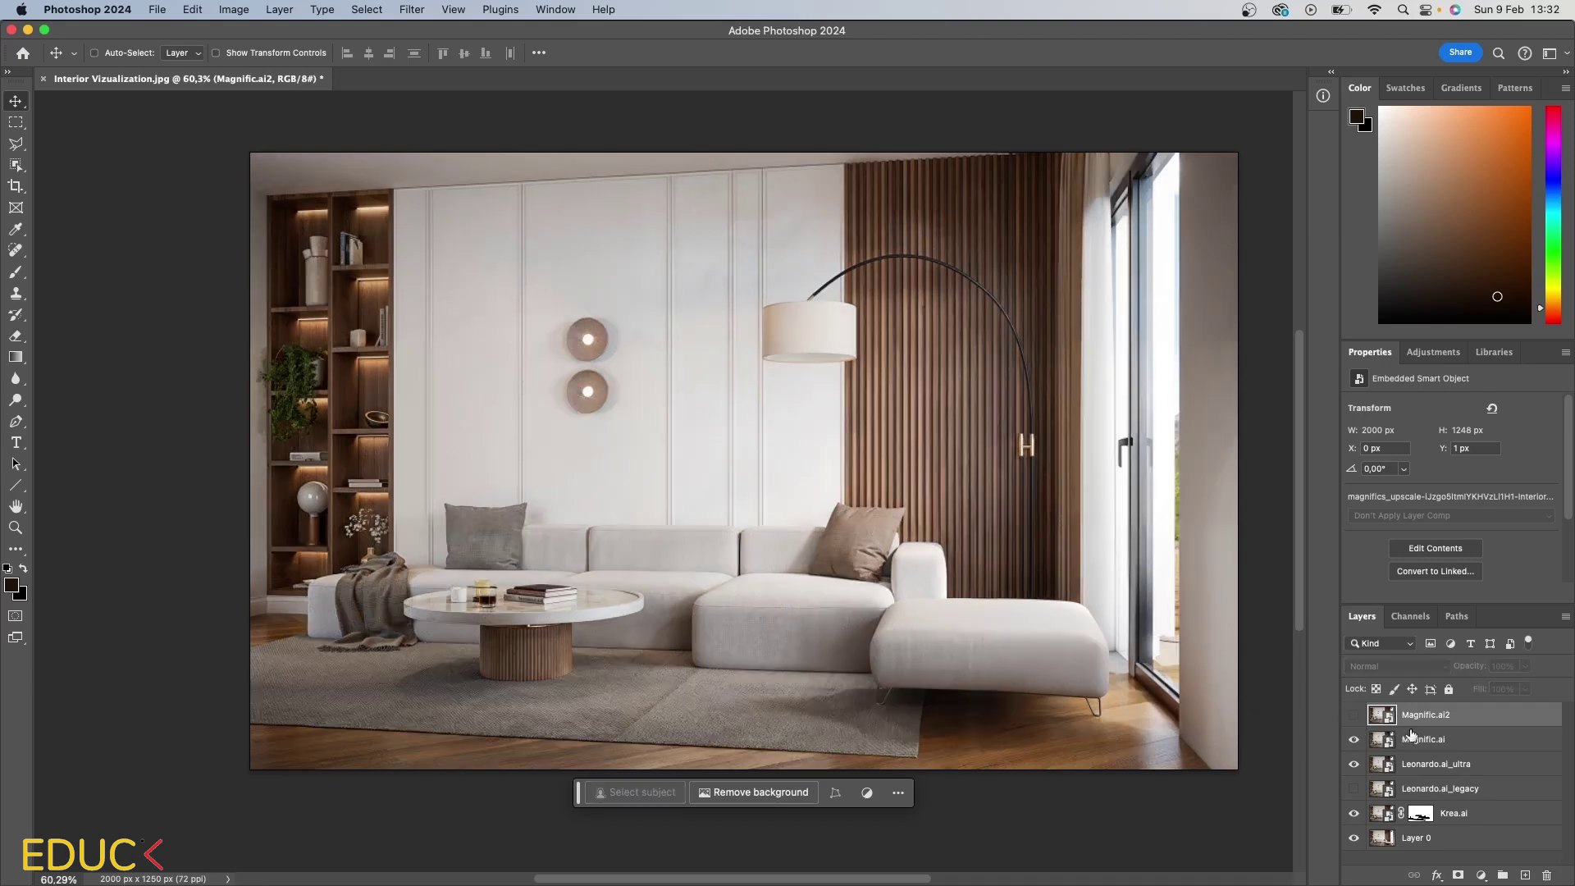
pyautogui.click(1354, 716)
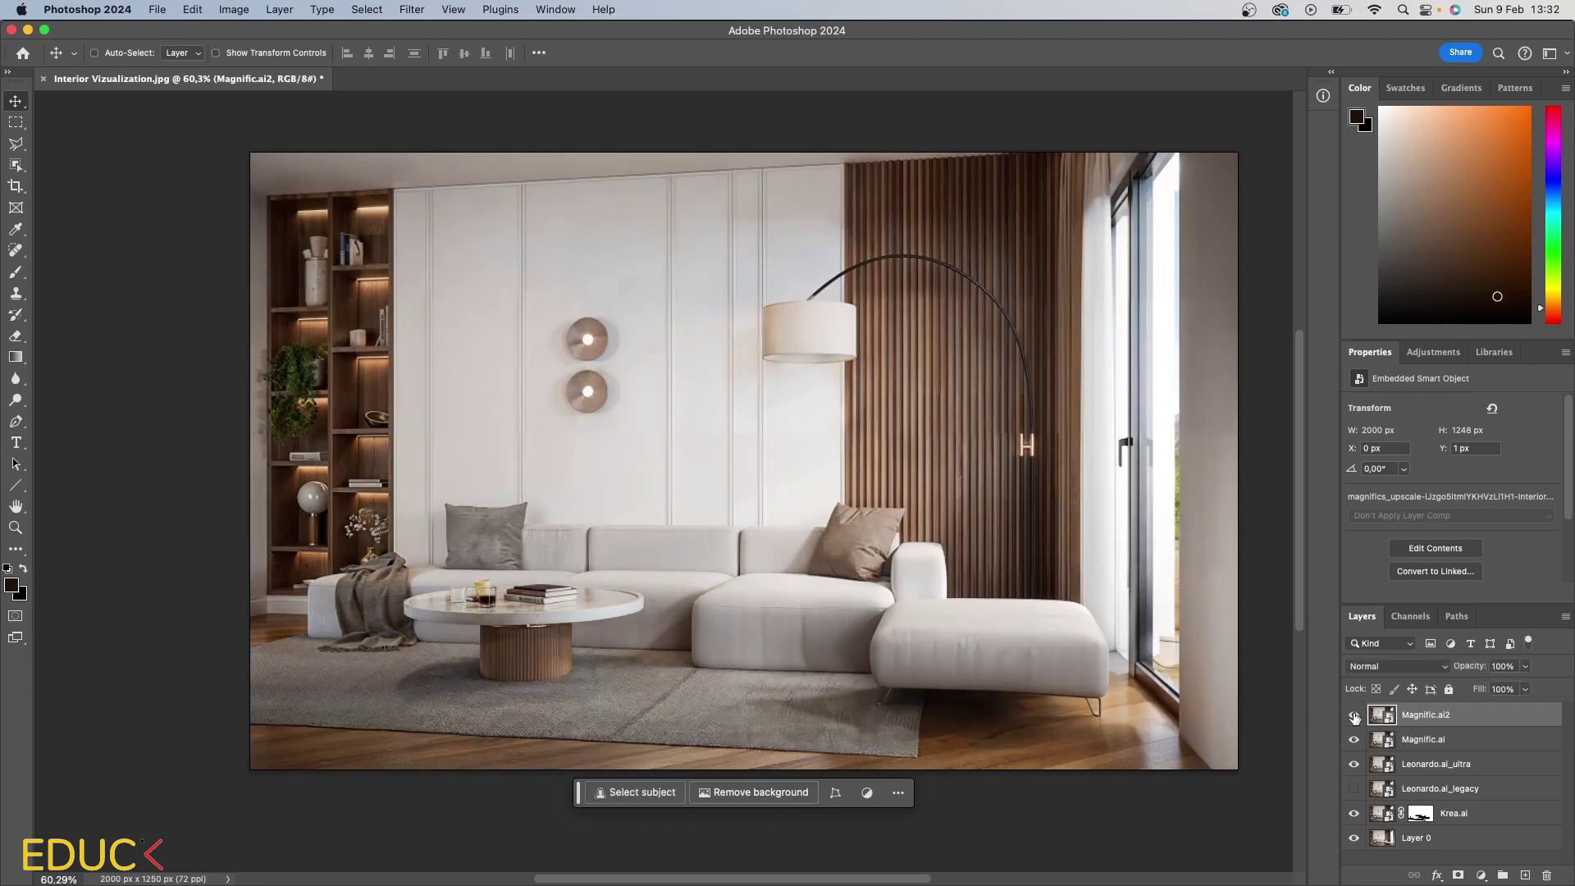
pyautogui.click(1355, 739)
# - Add a layer mask to Magnific.ai2 and brush black over part of the room
pyautogui.click(1458, 875)
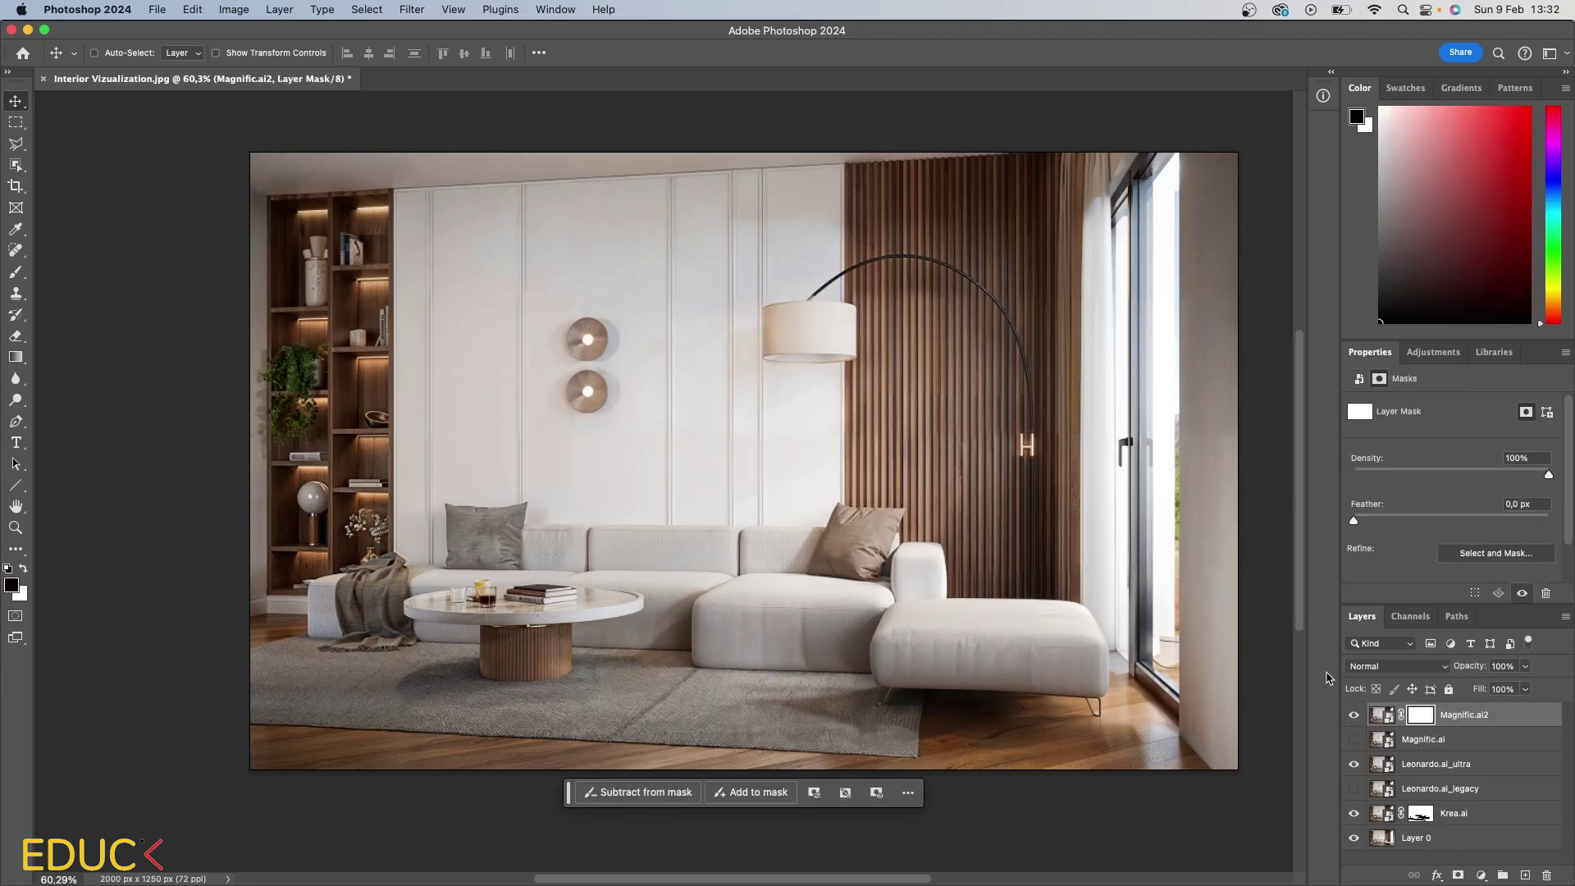
pyautogui.press('b')
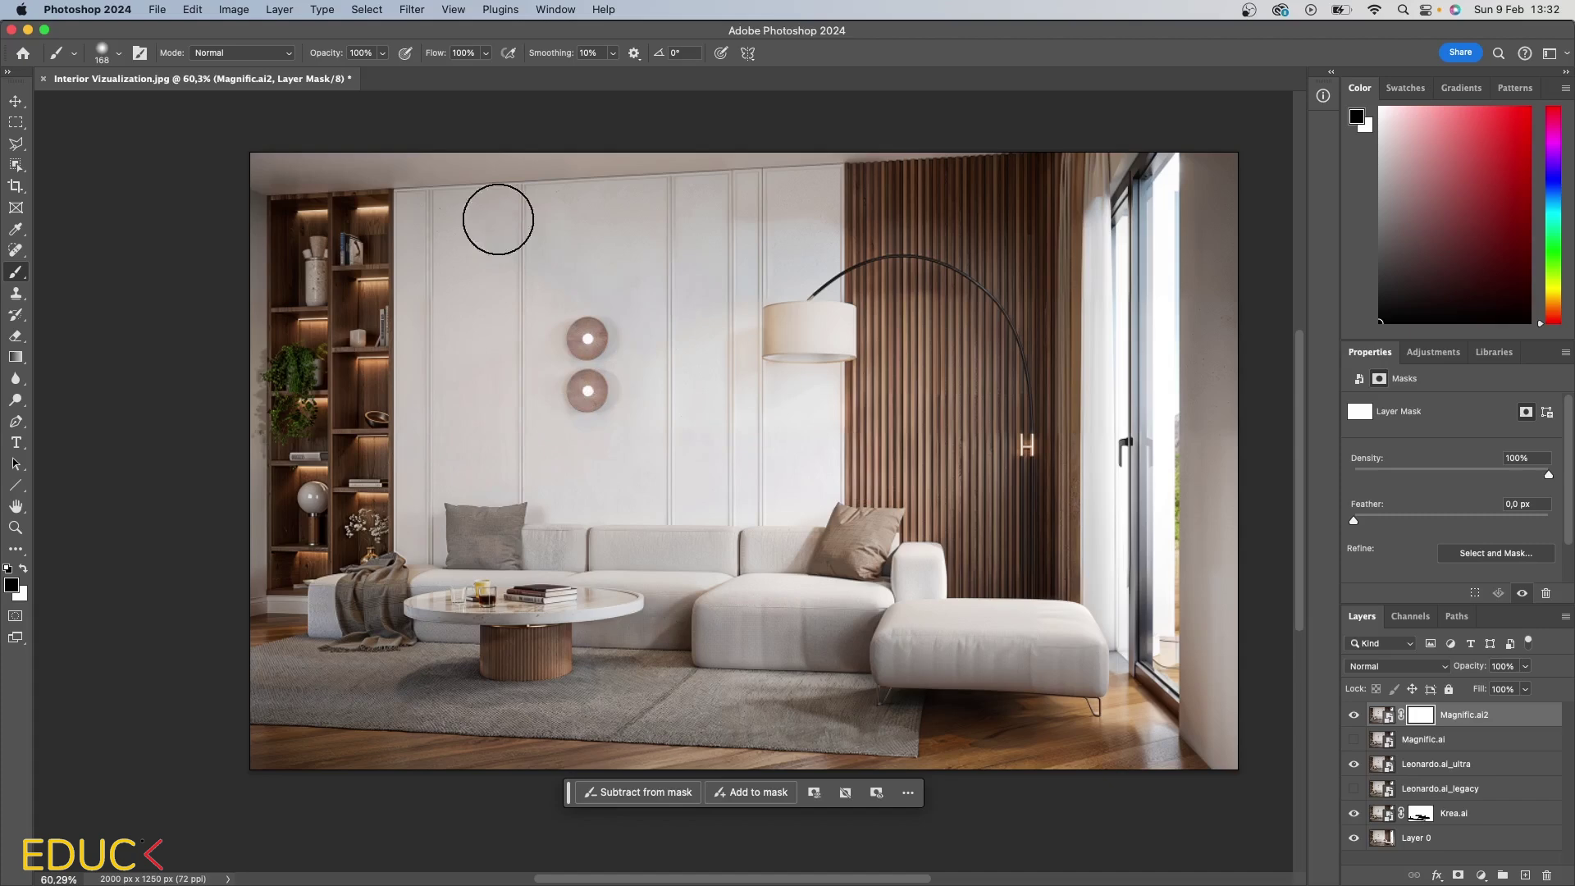
pyautogui.moveTo(669, 433)
pyautogui.mouseDown()
pyautogui.moveTo(996, 475)
pyautogui.moveTo(1136, 741)
pyautogui.moveTo(1013, 739)
pyautogui.mouseUp()
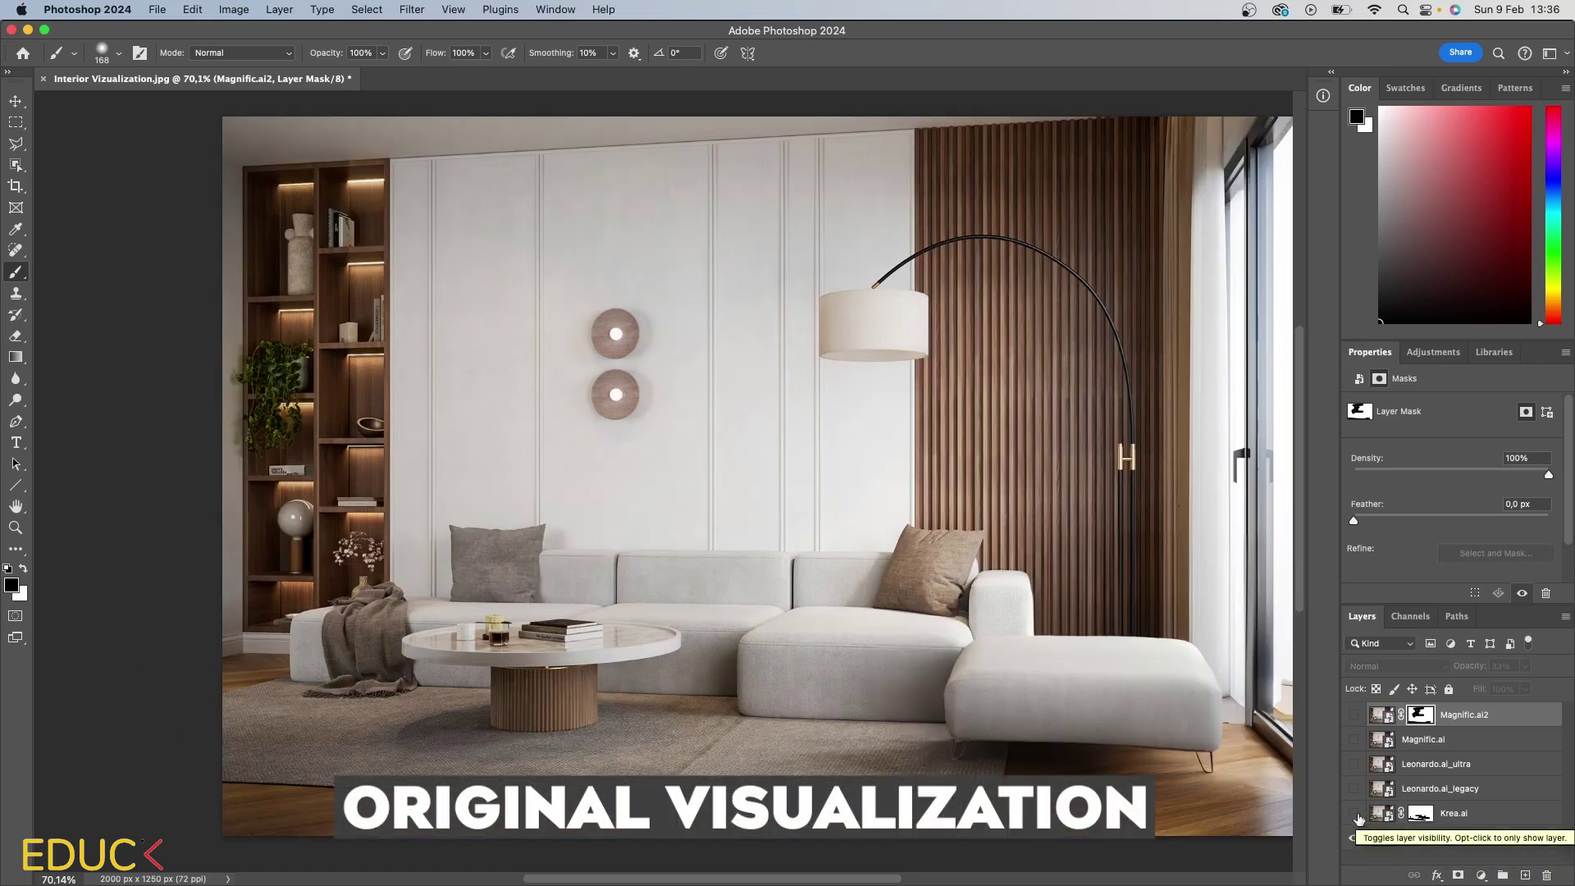
# - Cycle visibility of Krea.ai, Leonardo.ai_ultra and Magnific.ai2, ending on Krea.ai over the original
pyautogui.click(1356, 815)
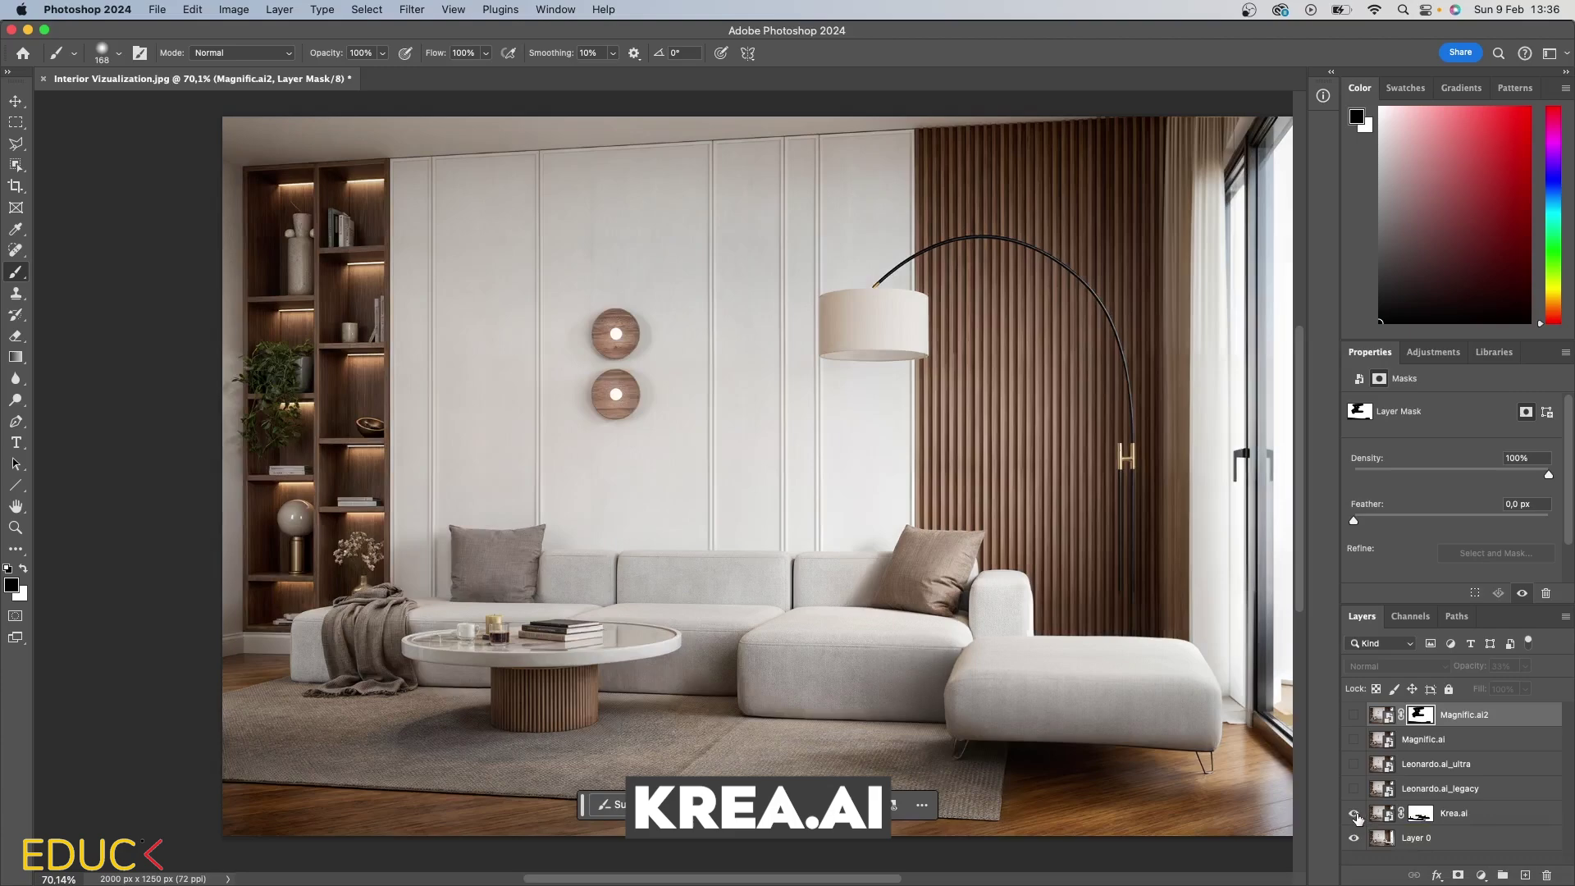
pyautogui.click(1354, 765)
pyautogui.click(1356, 718)
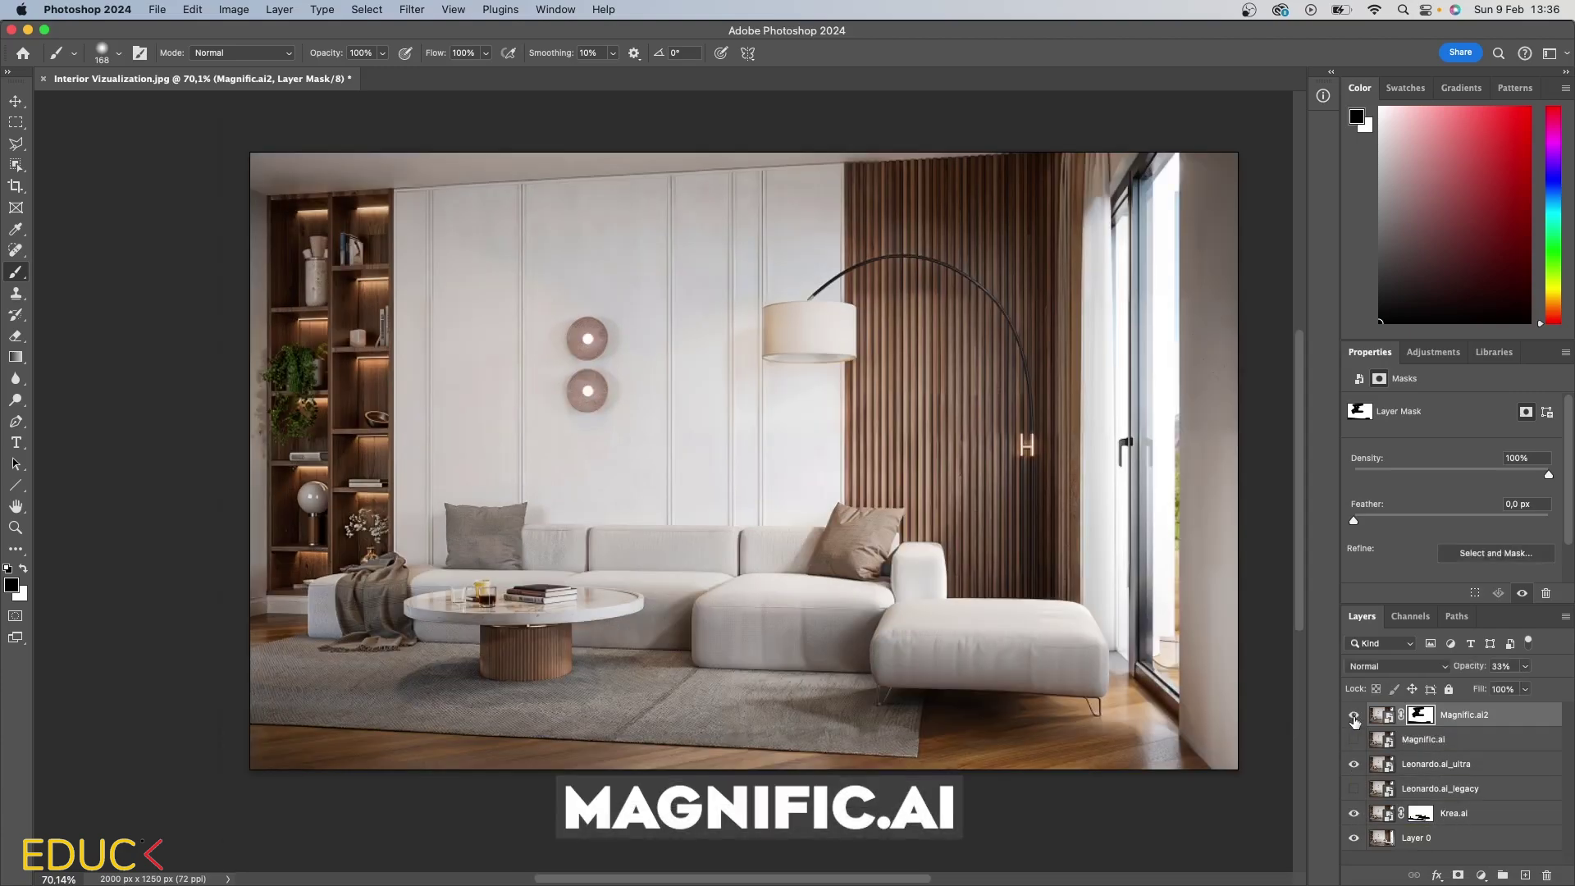
pyautogui.click(1354, 764)
pyautogui.click(1355, 716)
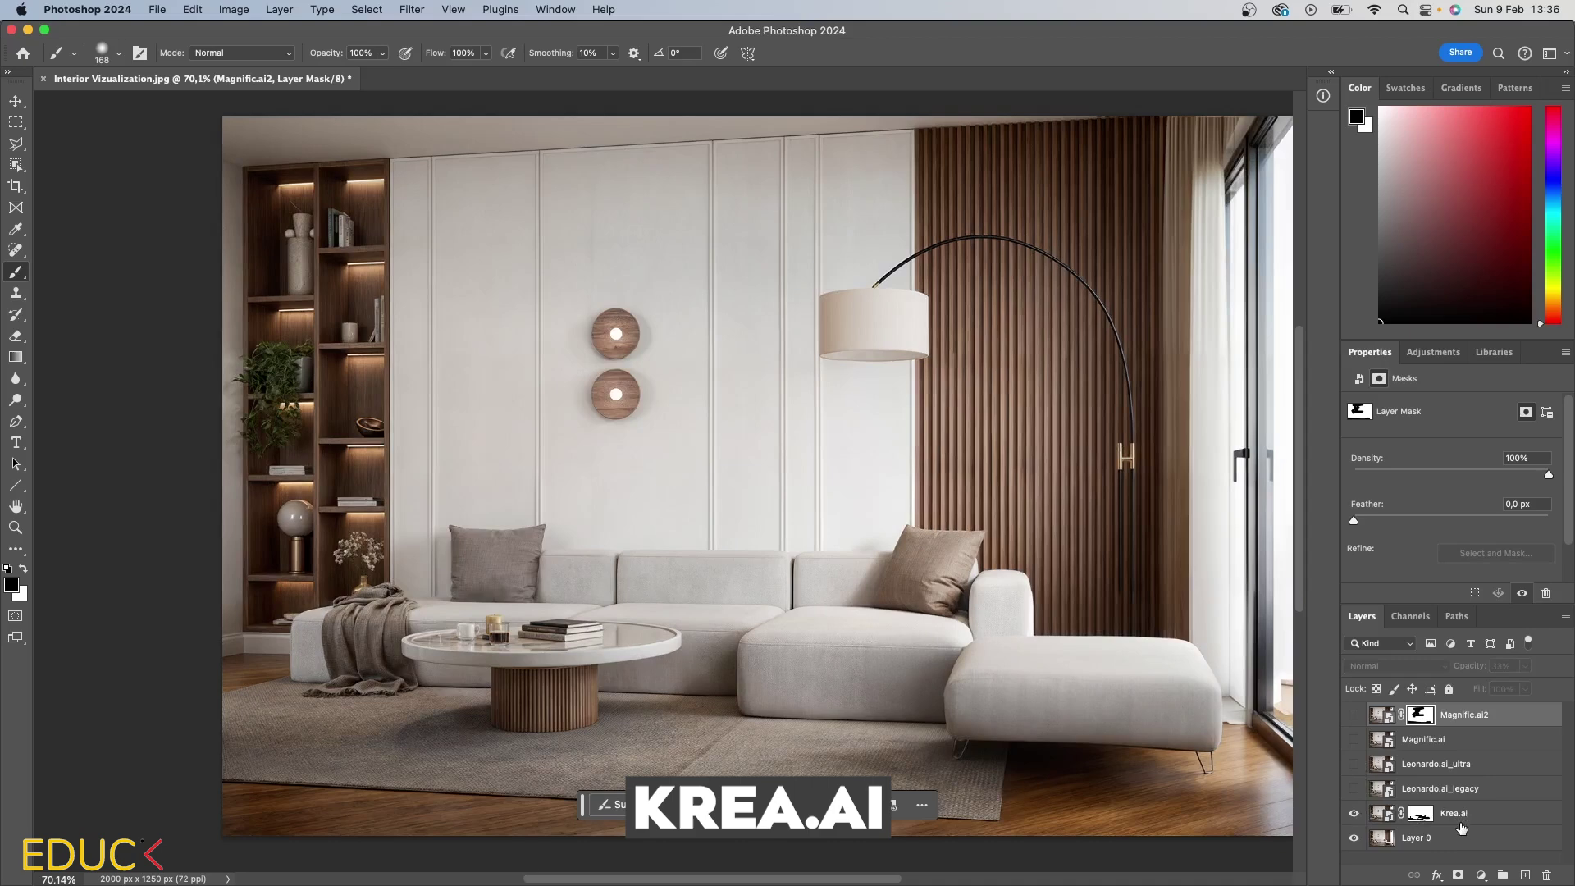
pyautogui.click(1355, 814)
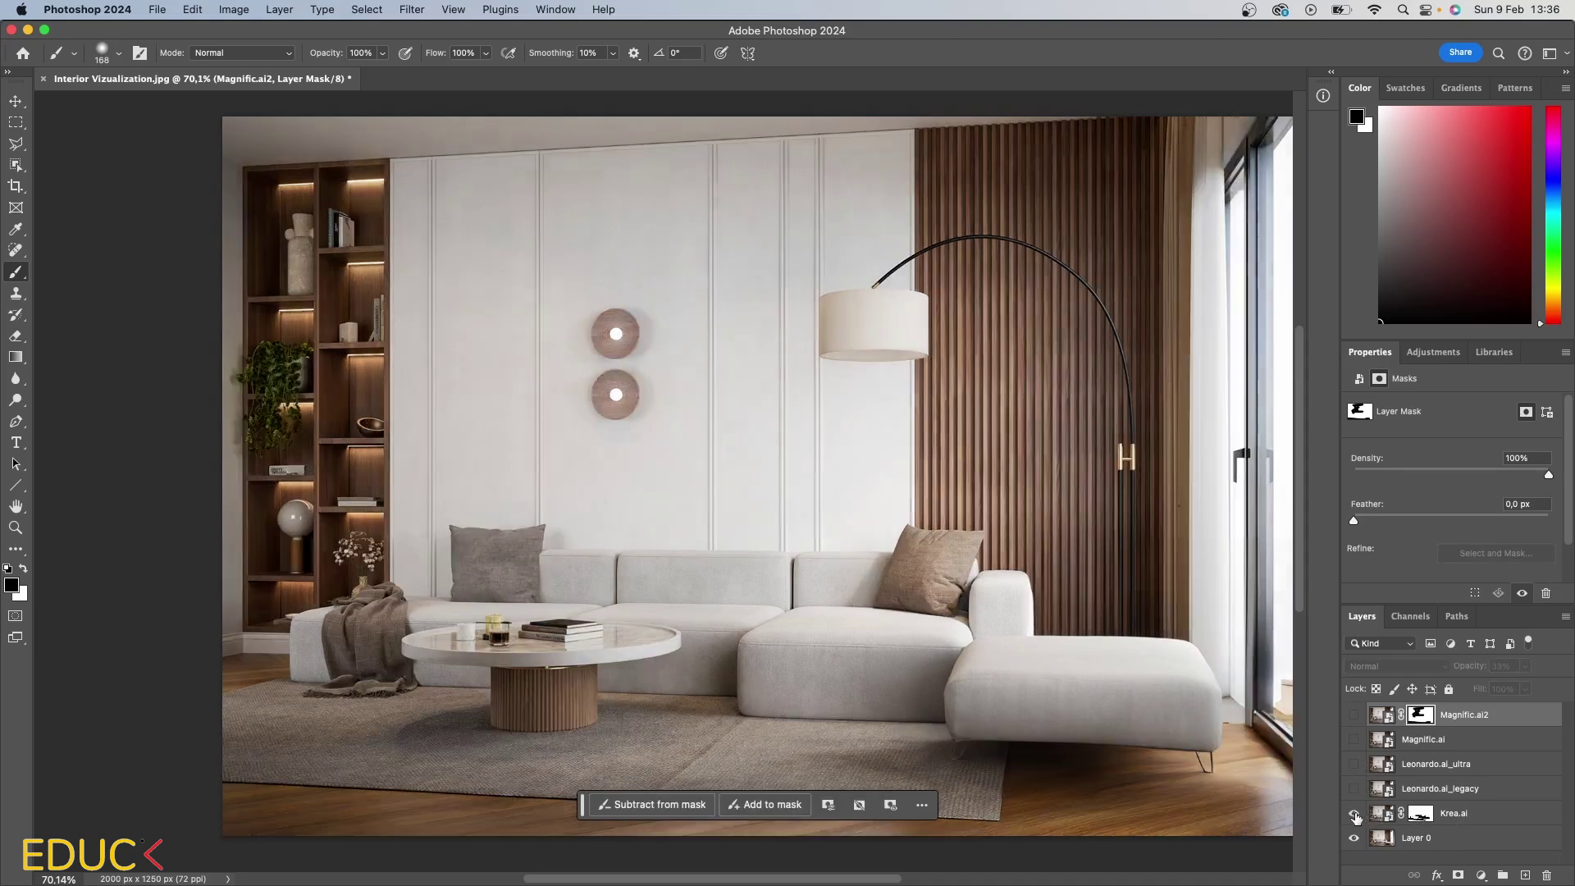